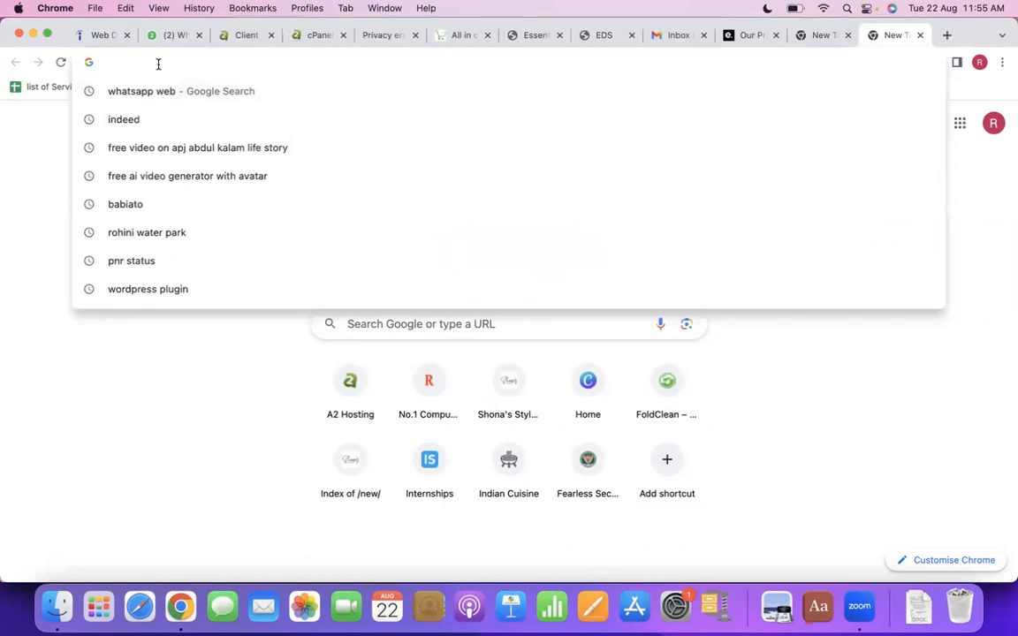
Step: Open the Canva website at canva.com
{"action": "type", "text": "canv"}
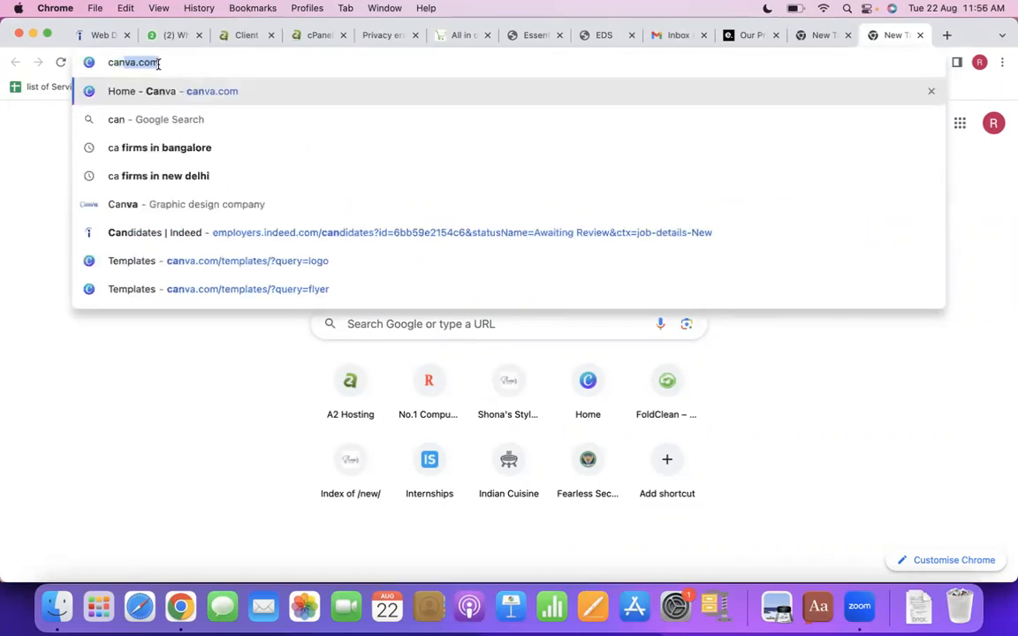
{"action": "type", "text": "a"}
{"action": "key", "text": "Return"}
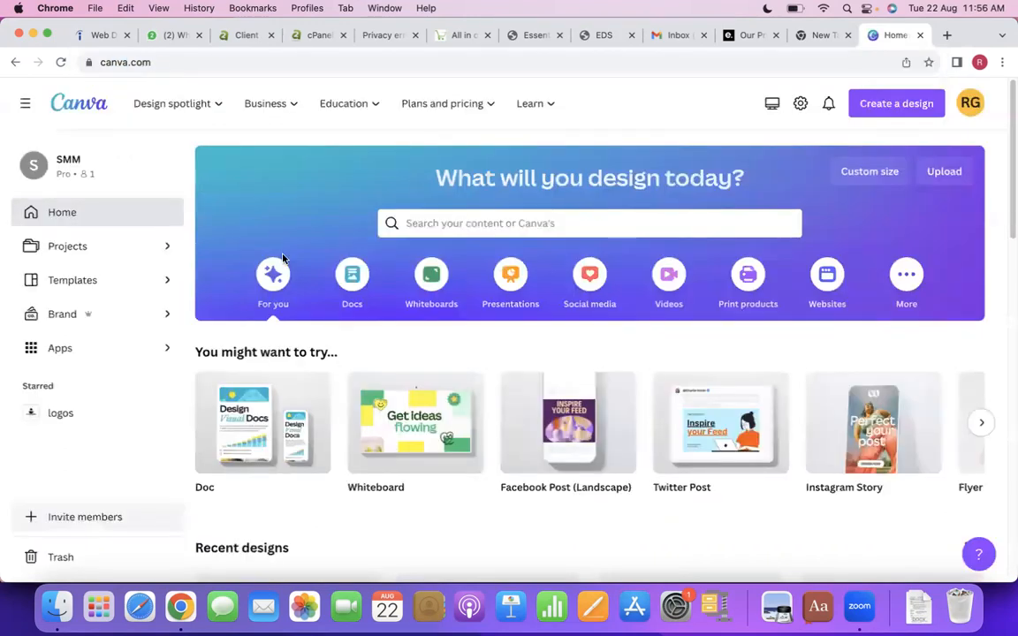
Step: Search for "logo" and open the 500 × 500 px Logo template category
{"action": "scroll", "coordinate": [286, 280], "scroll_direction": "down", "scroll_amount": 2}
{"action": "scroll", "coordinate": [286, 279], "scroll_direction": "down", "scroll_amount": 1}
{"action": "scroll", "coordinate": [300, 295], "scroll_direction": "up", "scroll_amount": 3}
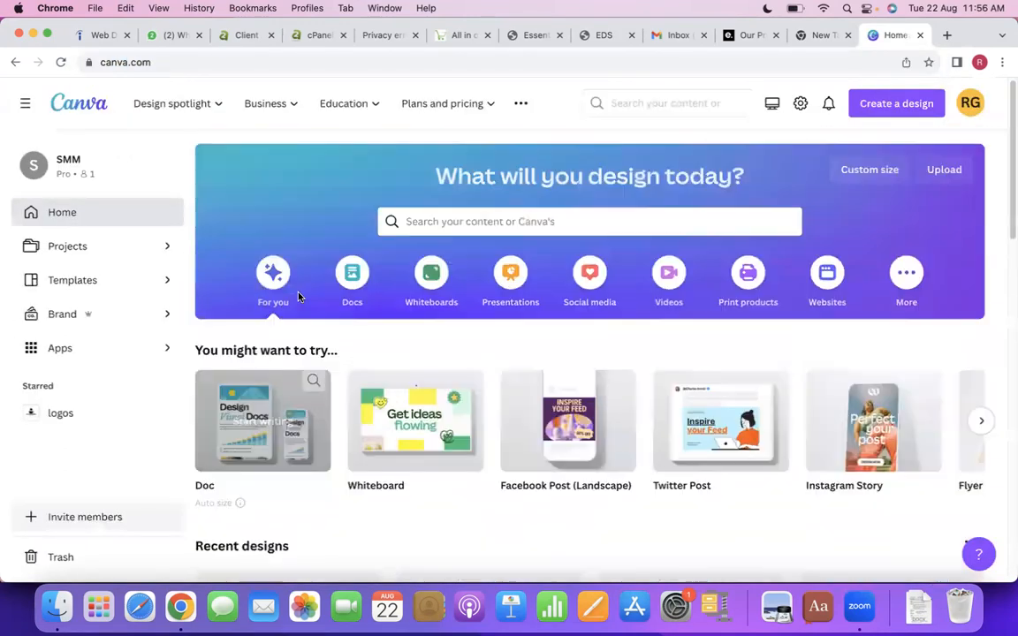
{"action": "left_click", "coordinate": [567, 224]}
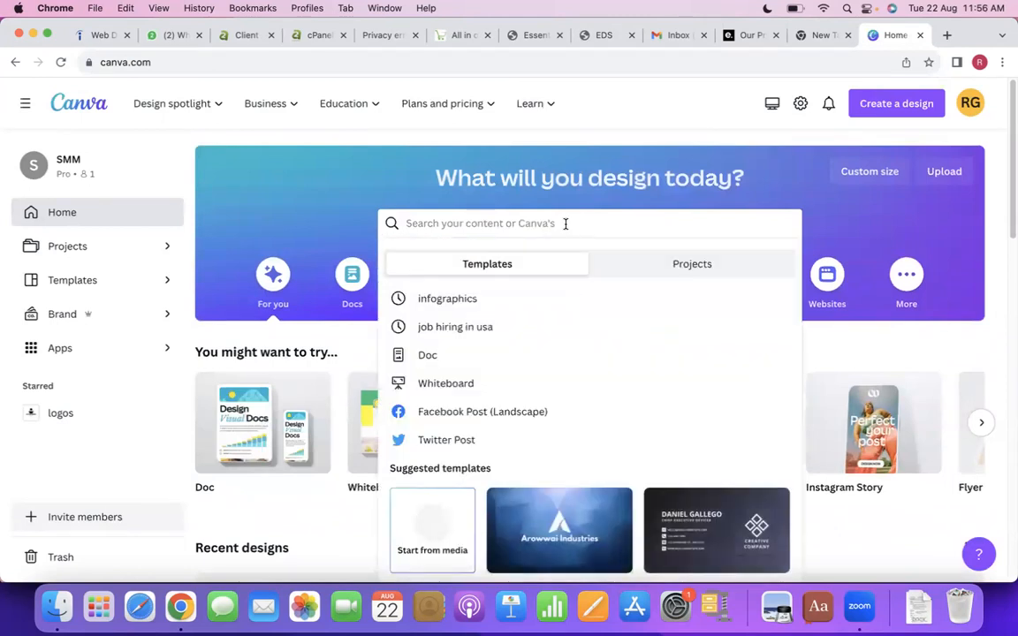
{"action": "type", "text": "logo"}
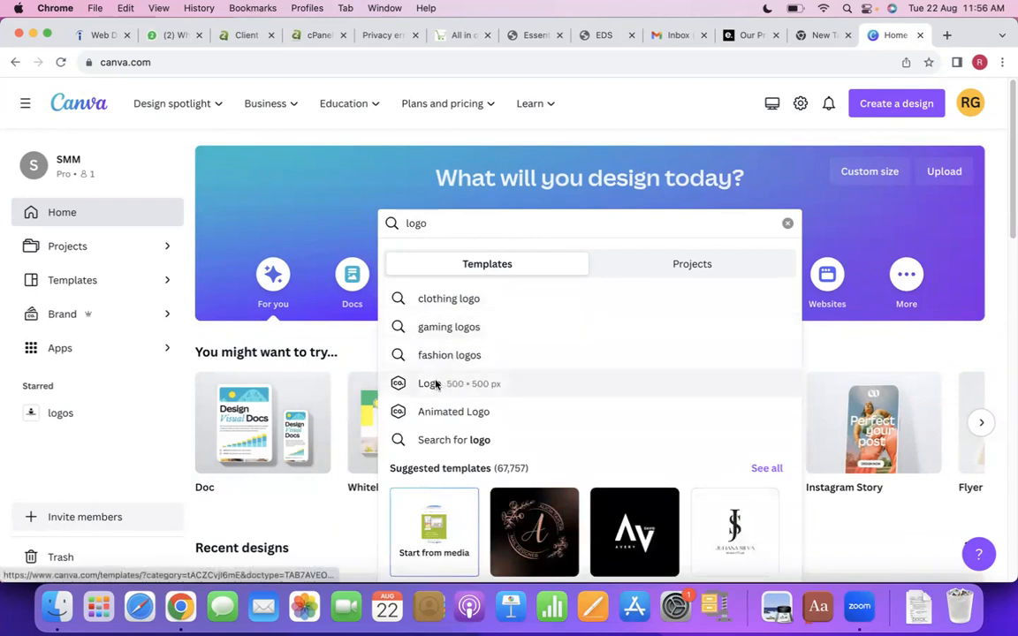
{"action": "left_click", "coordinate": [435, 384]}
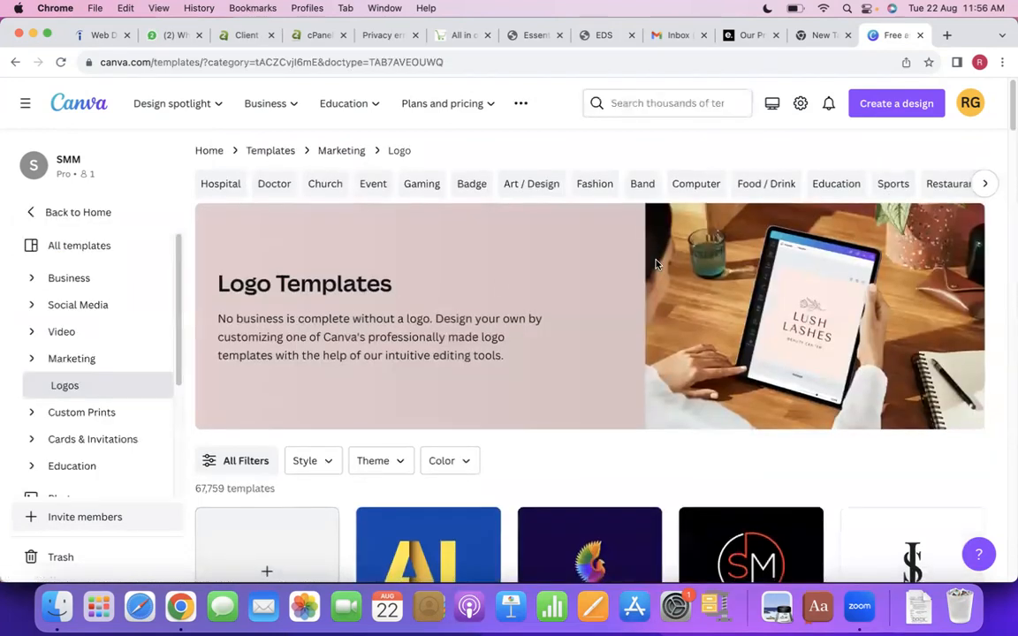
Step: Search the template library for "bakery logo"
{"action": "scroll", "coordinate": [655, 264], "scroll_direction": "down", "scroll_amount": 5}
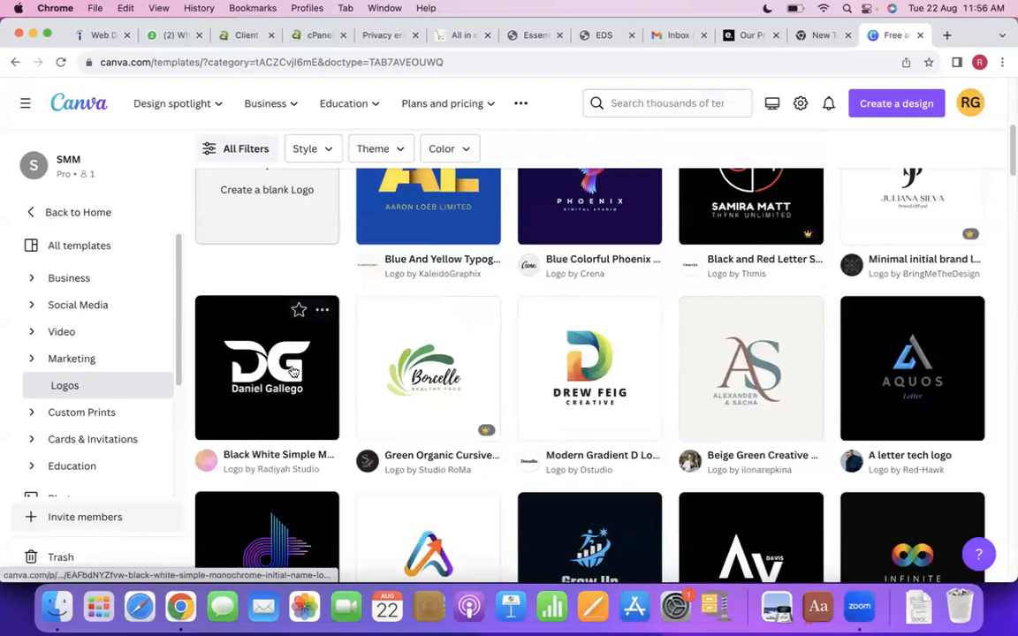
{"action": "scroll", "coordinate": [440, 280], "scroll_direction": "up", "scroll_amount": 5}
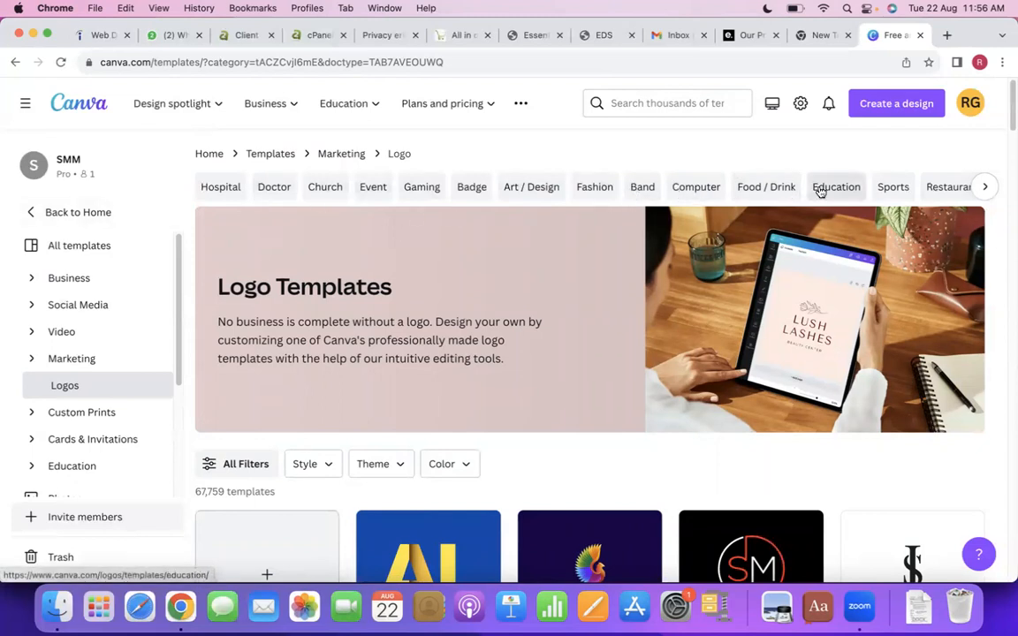
{"action": "scroll", "coordinate": [400, 297], "scroll_direction": "down", "scroll_amount": 5}
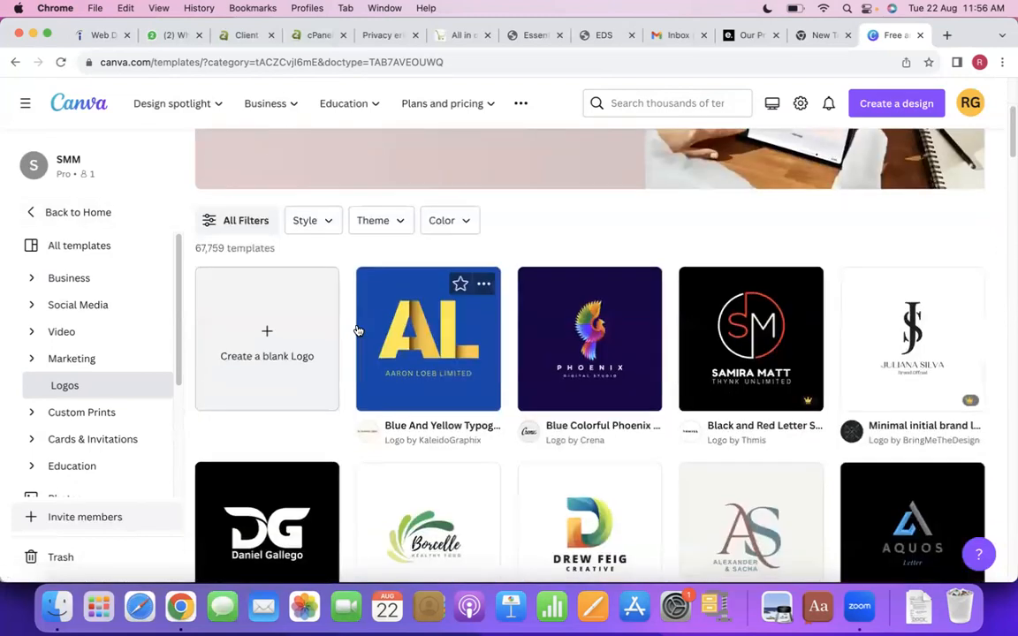
{"action": "scroll", "coordinate": [318, 322], "scroll_direction": "up", "scroll_amount": 3}
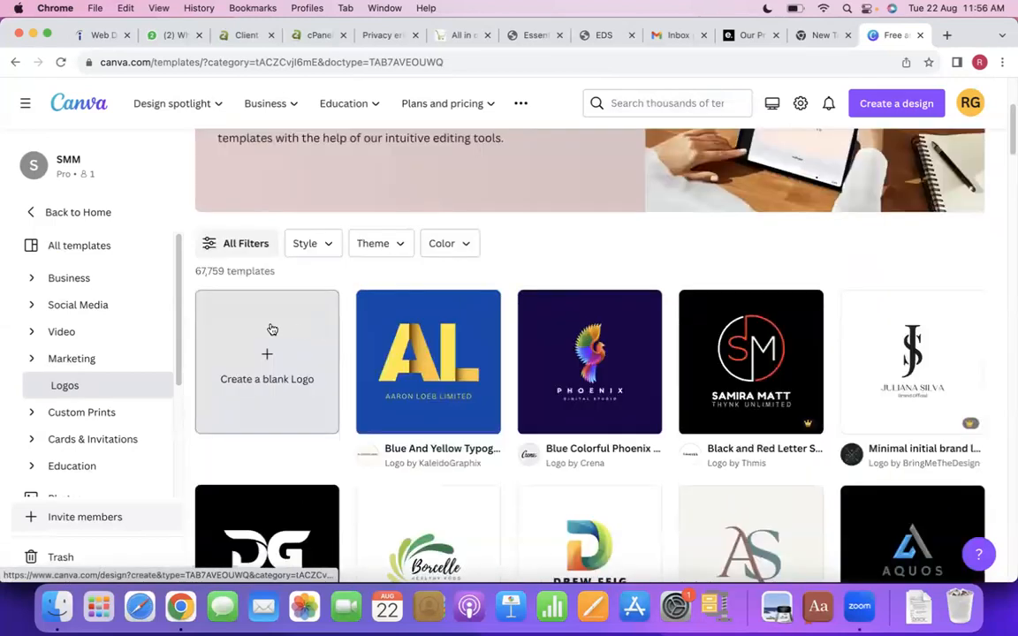
{"action": "scroll", "coordinate": [272, 330], "scroll_direction": "down", "scroll_amount": 2}
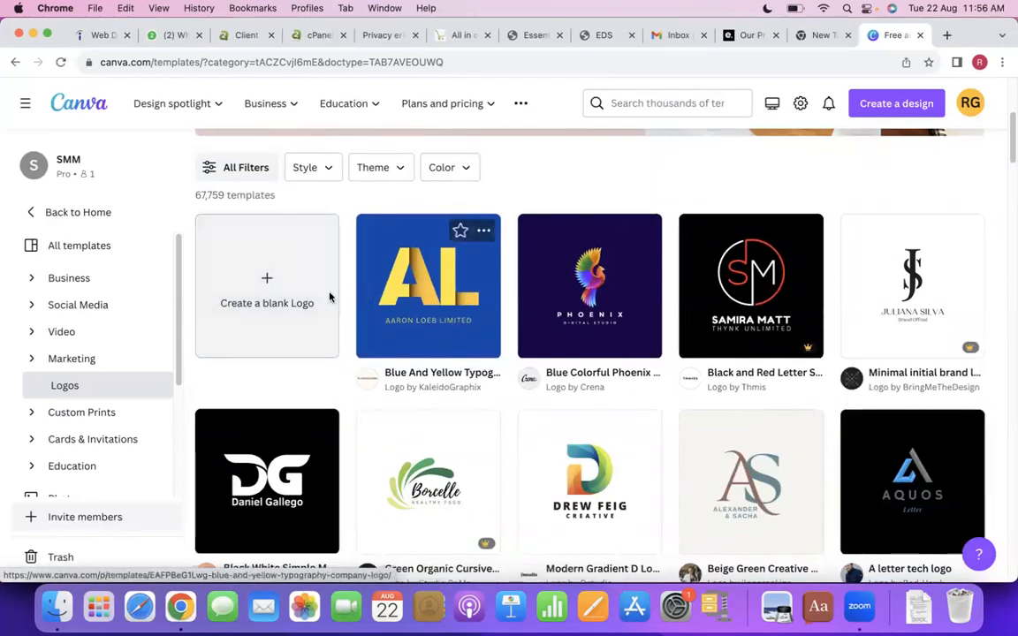
{"action": "left_click", "coordinate": [656, 107]}
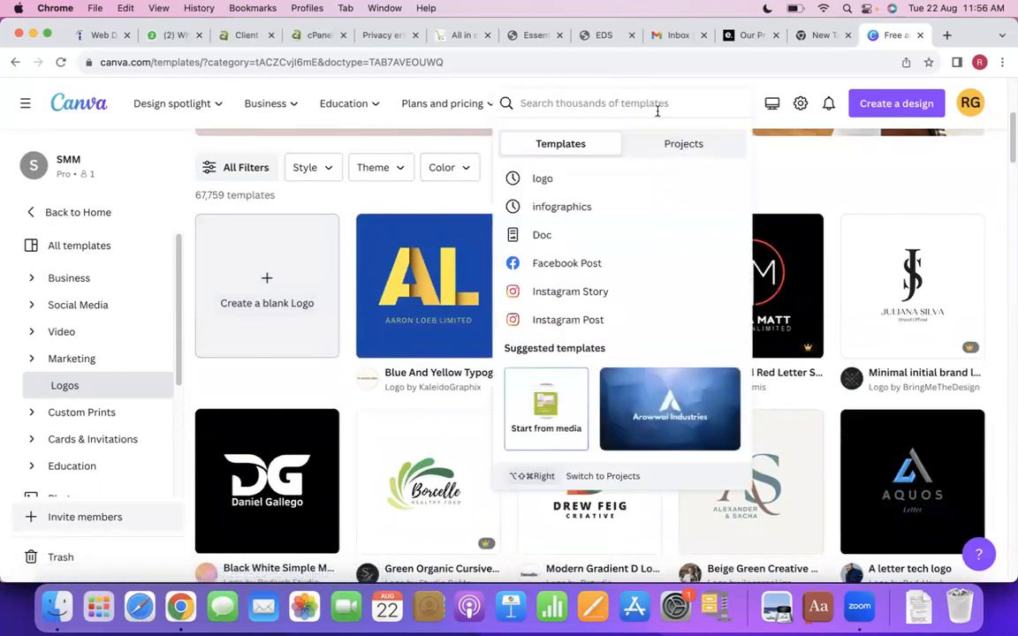
{"action": "type", "text": "bakery "}
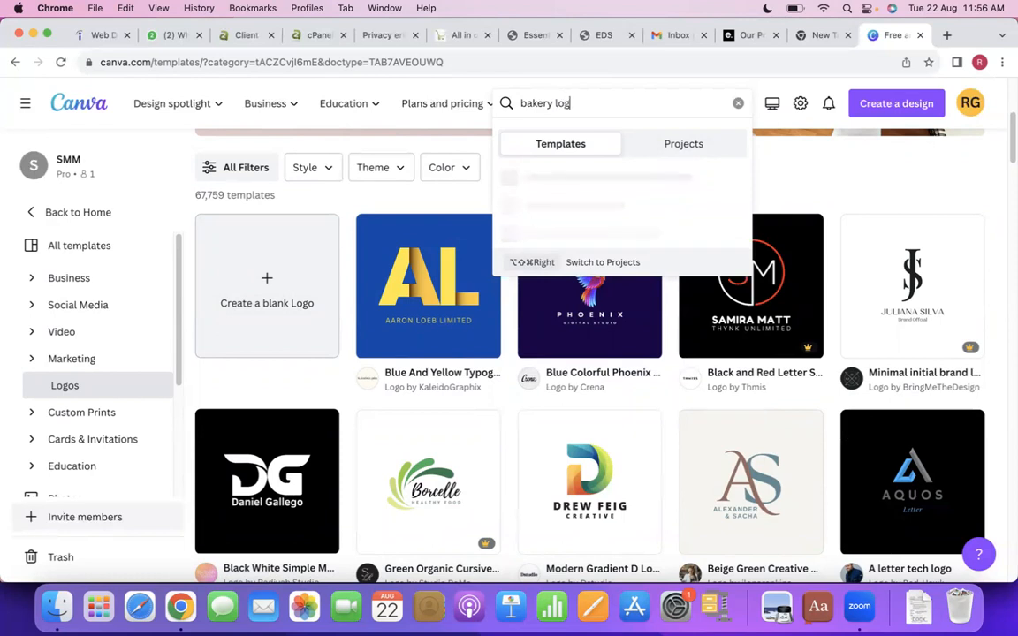
{"action": "type", "text": "logo"}
{"action": "key", "text": "Return"}
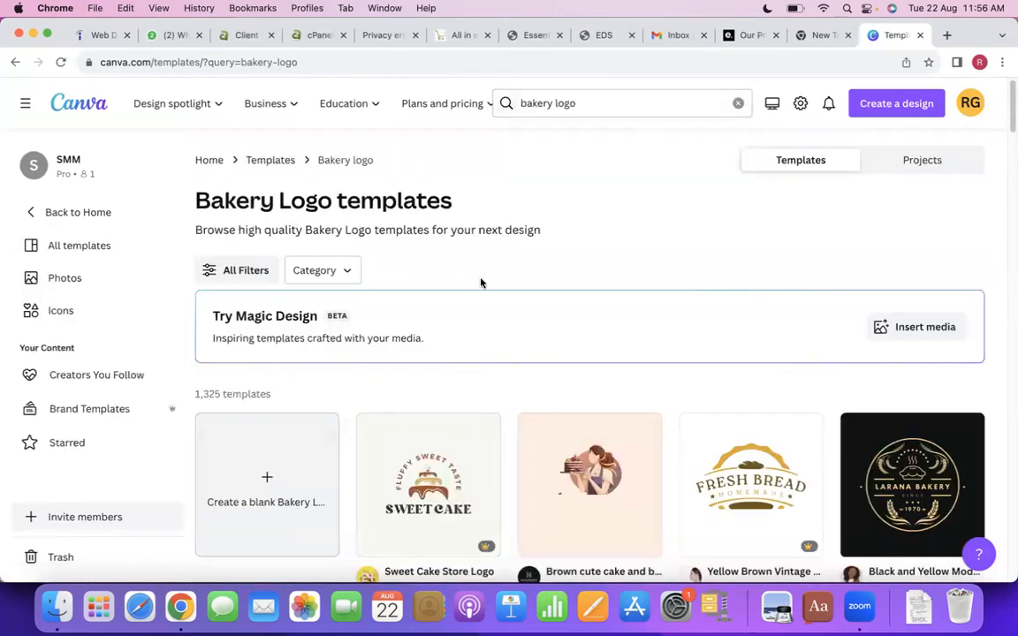
Step: Look through the bakery logo templates, comparing the cake, cookie, donut and bread designs for a suitable one
{"action": "scroll", "coordinate": [336, 302], "scroll_direction": "down", "scroll_amount": 3}
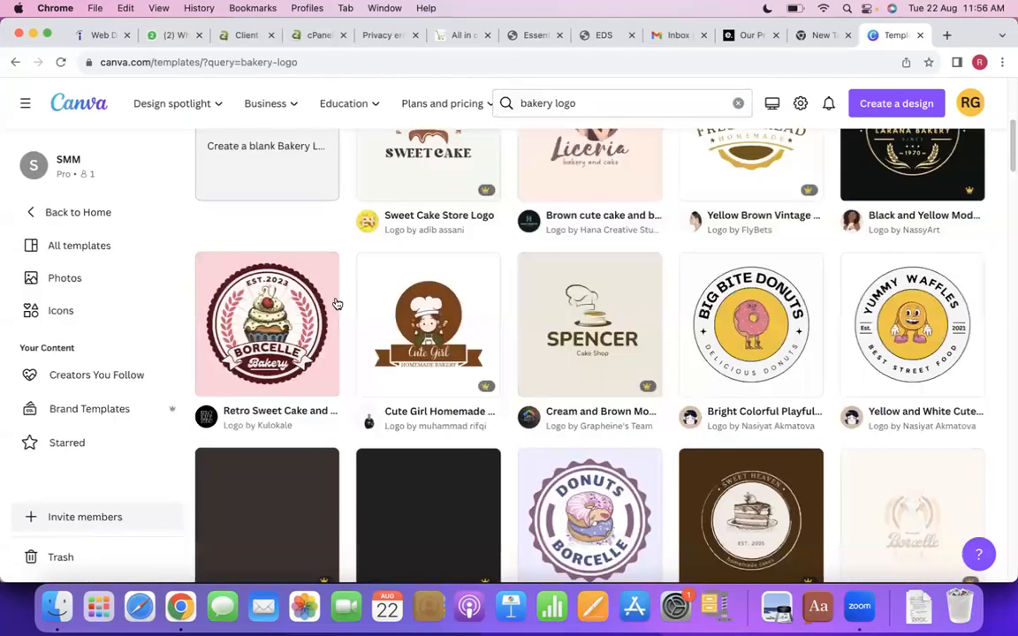
{"action": "scroll", "coordinate": [454, 273], "scroll_direction": "up", "scroll_amount": 2}
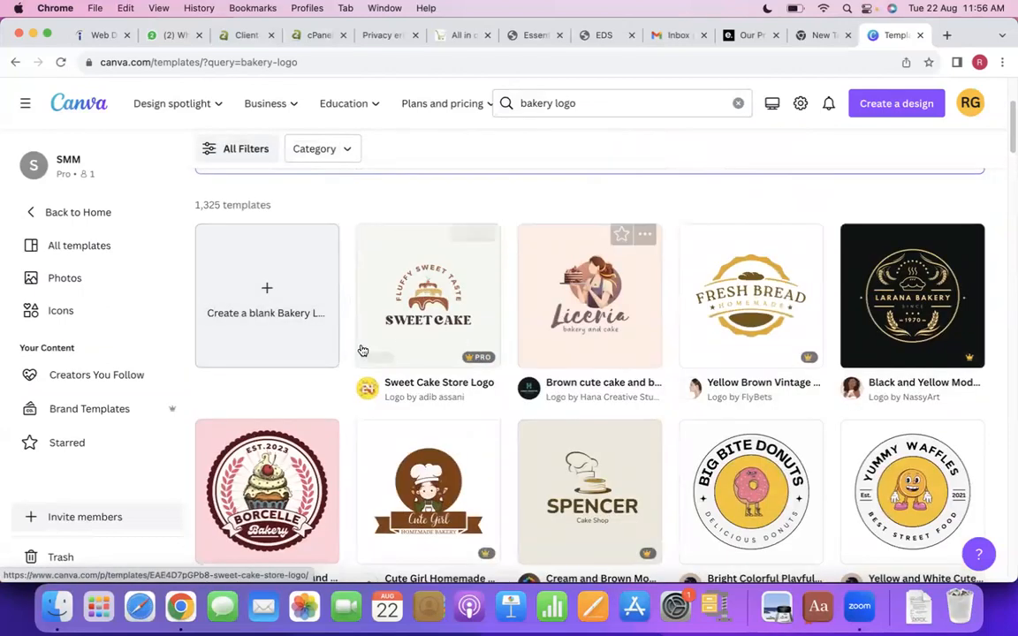
{"action": "scroll", "coordinate": [357, 353], "scroll_direction": "down", "scroll_amount": 2}
{"action": "scroll", "coordinate": [357, 356], "scroll_direction": "down", "scroll_amount": 1}
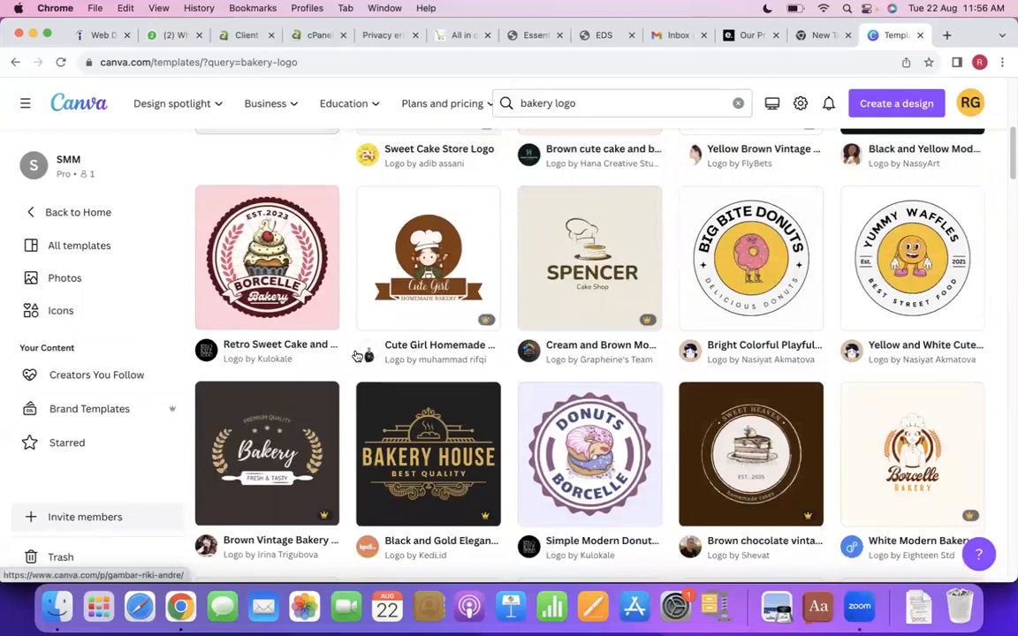
{"action": "scroll", "coordinate": [358, 352], "scroll_direction": "down", "scroll_amount": 2}
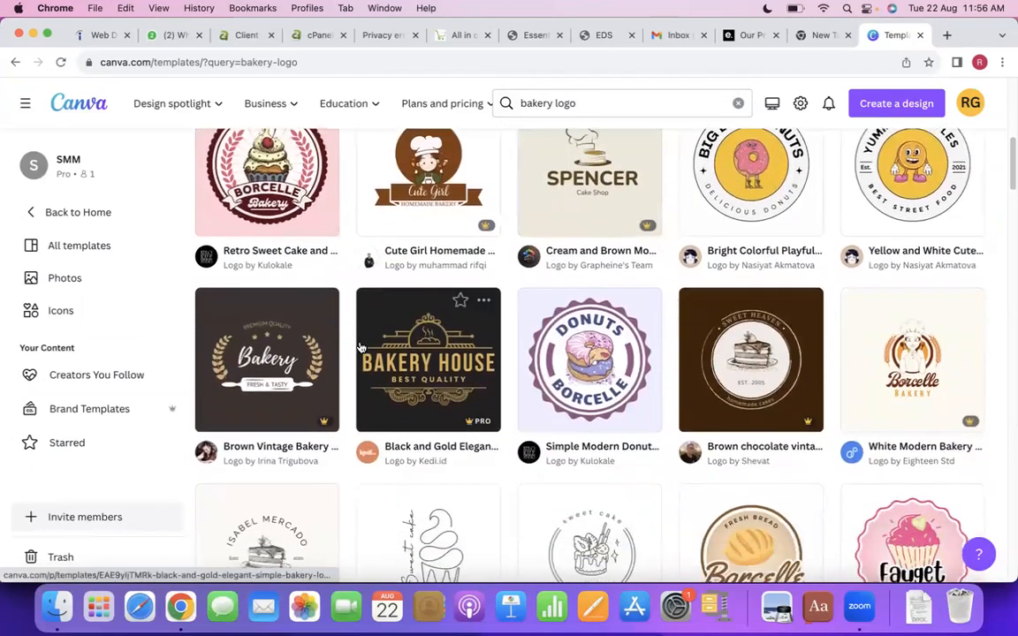
{"action": "scroll", "coordinate": [359, 347], "scroll_direction": "down", "scroll_amount": 2}
{"action": "scroll", "coordinate": [406, 307], "scroll_direction": "down", "scroll_amount": 1}
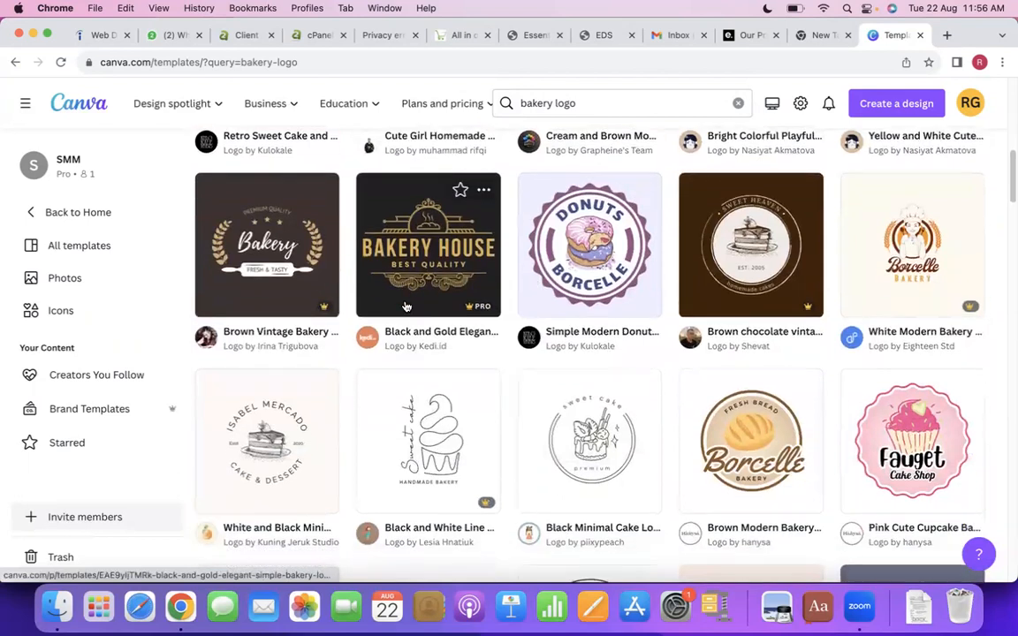
{"action": "scroll", "coordinate": [406, 305], "scroll_direction": "down", "scroll_amount": 2}
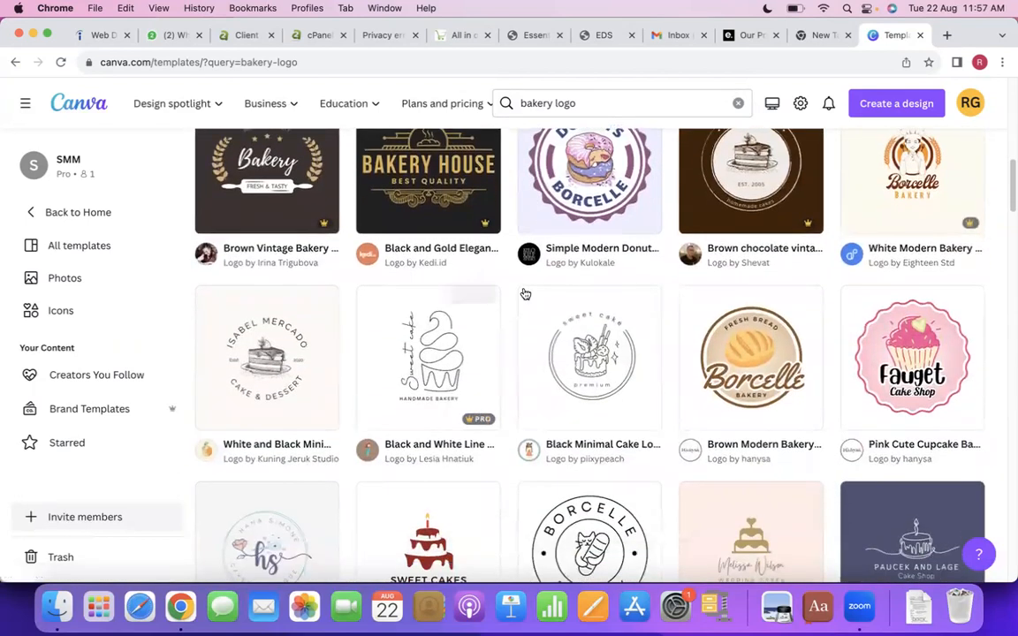
{"action": "scroll", "coordinate": [522, 293], "scroll_direction": "down", "scroll_amount": 4}
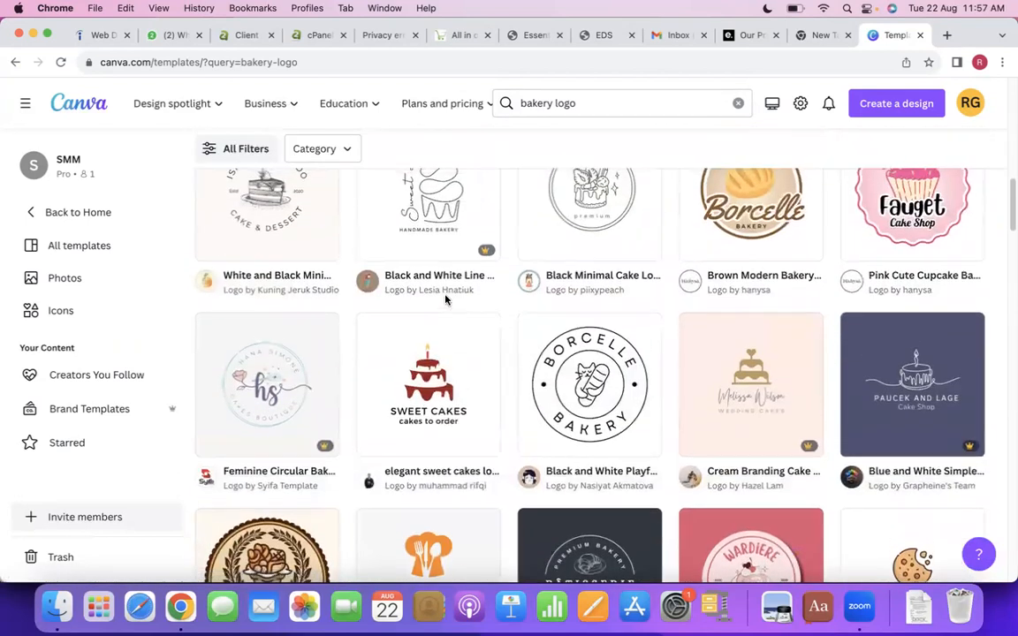
{"action": "scroll", "coordinate": [445, 300], "scroll_direction": "down", "scroll_amount": 3}
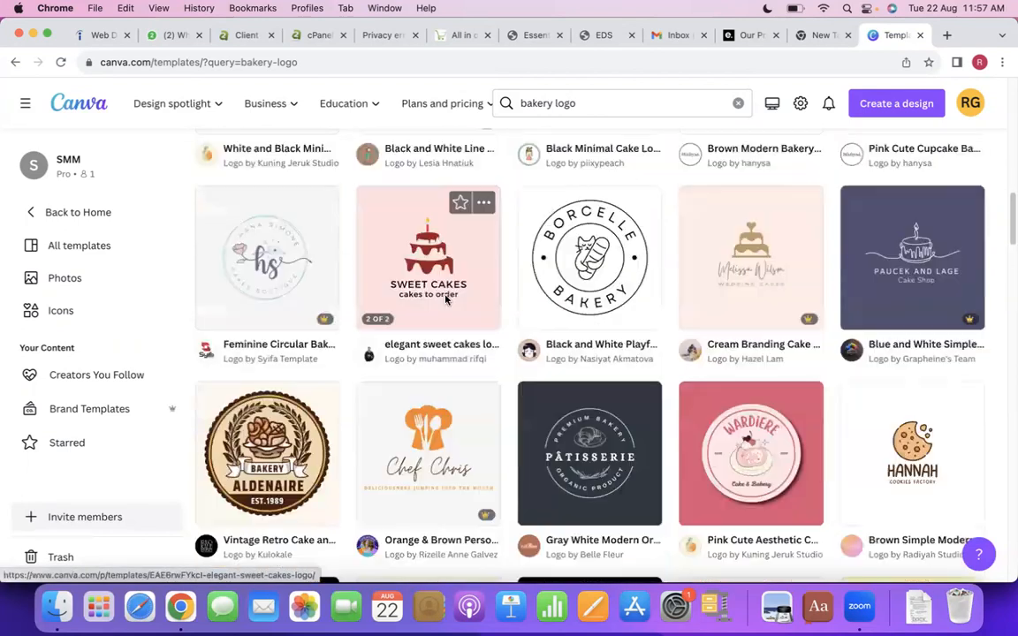
{"action": "scroll", "coordinate": [445, 300], "scroll_direction": "down", "scroll_amount": 4}
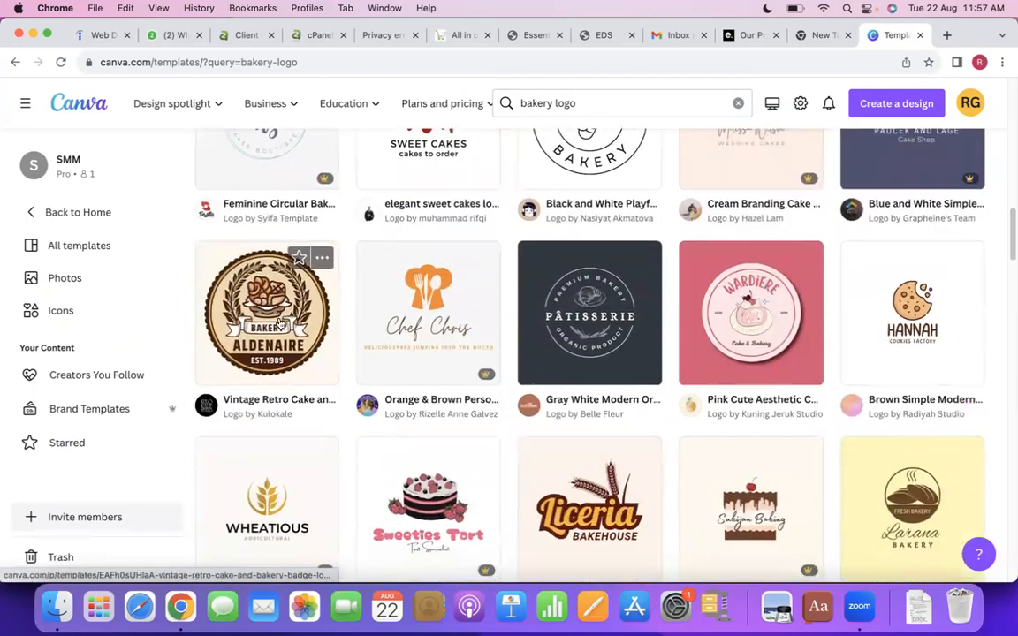
{"action": "scroll", "coordinate": [336, 297], "scroll_direction": "down", "scroll_amount": 3}
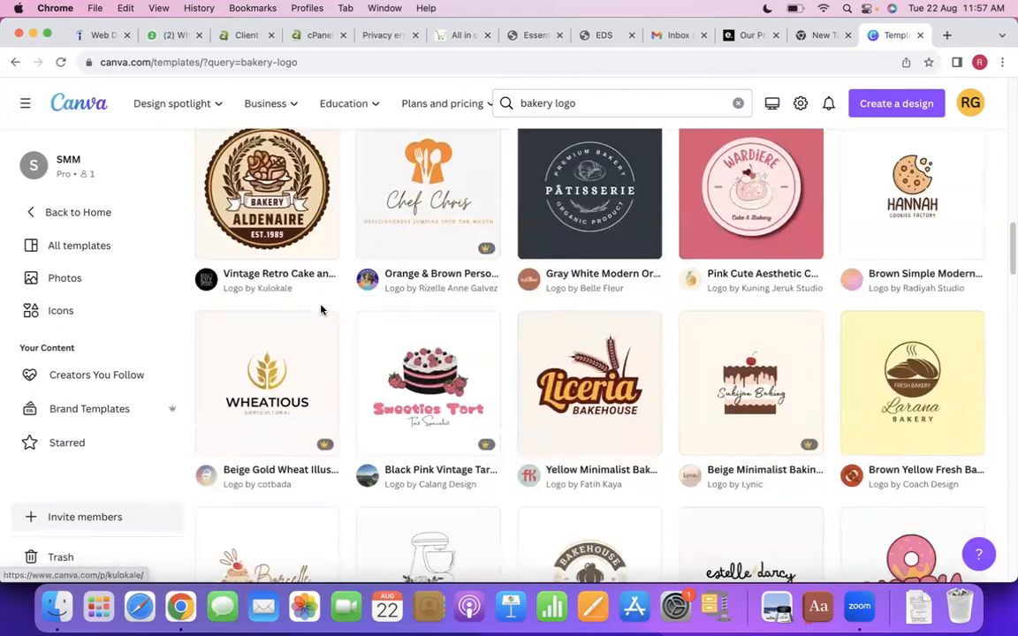
{"action": "scroll", "coordinate": [320, 308], "scroll_direction": "down", "scroll_amount": 3}
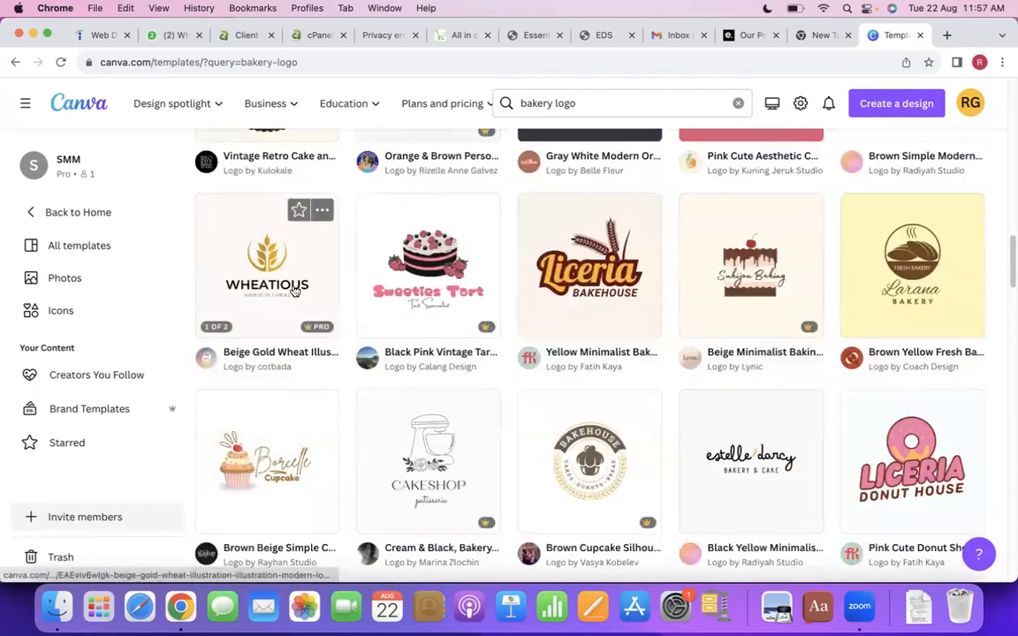
{"action": "scroll", "coordinate": [382, 295], "scroll_direction": "down", "scroll_amount": 2}
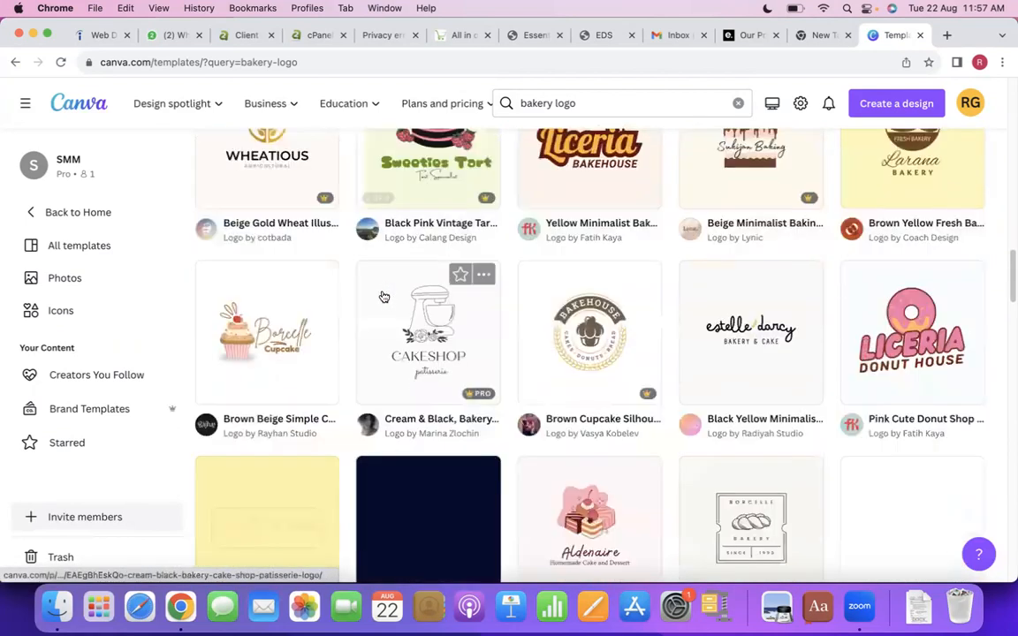
{"action": "scroll", "coordinate": [380, 296], "scroll_direction": "down", "scroll_amount": 5}
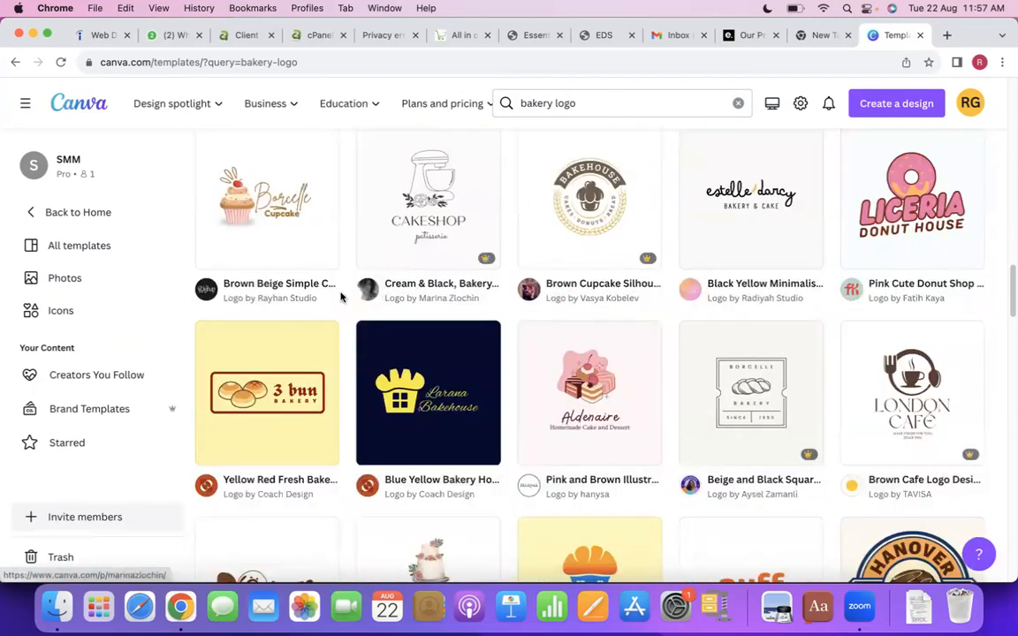
{"action": "scroll", "coordinate": [580, 234], "scroll_direction": "down", "scroll_amount": 3}
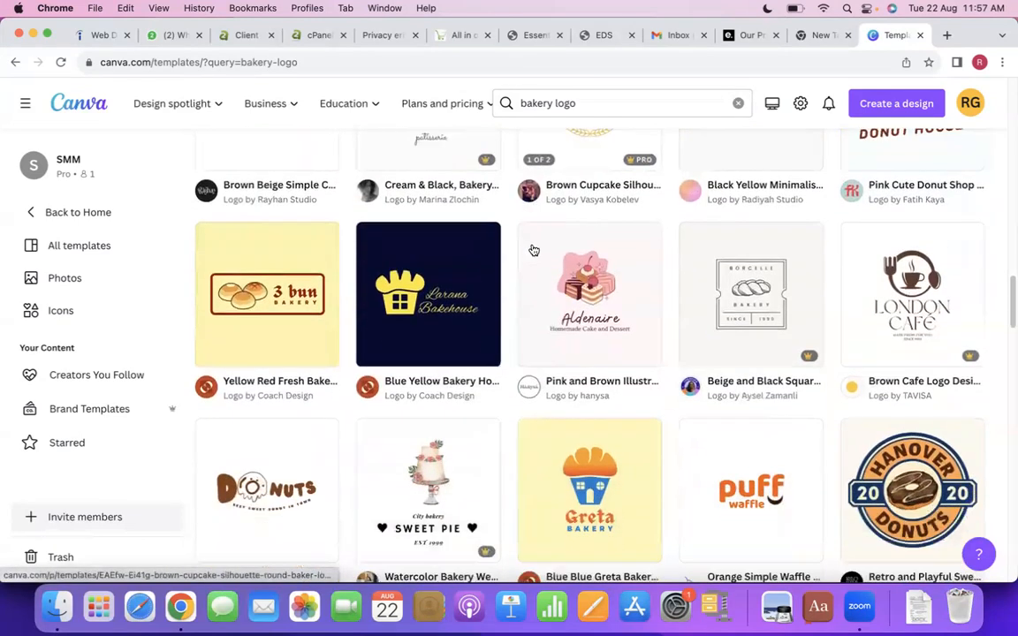
{"action": "scroll", "coordinate": [533, 251], "scroll_direction": "down", "scroll_amount": 5}
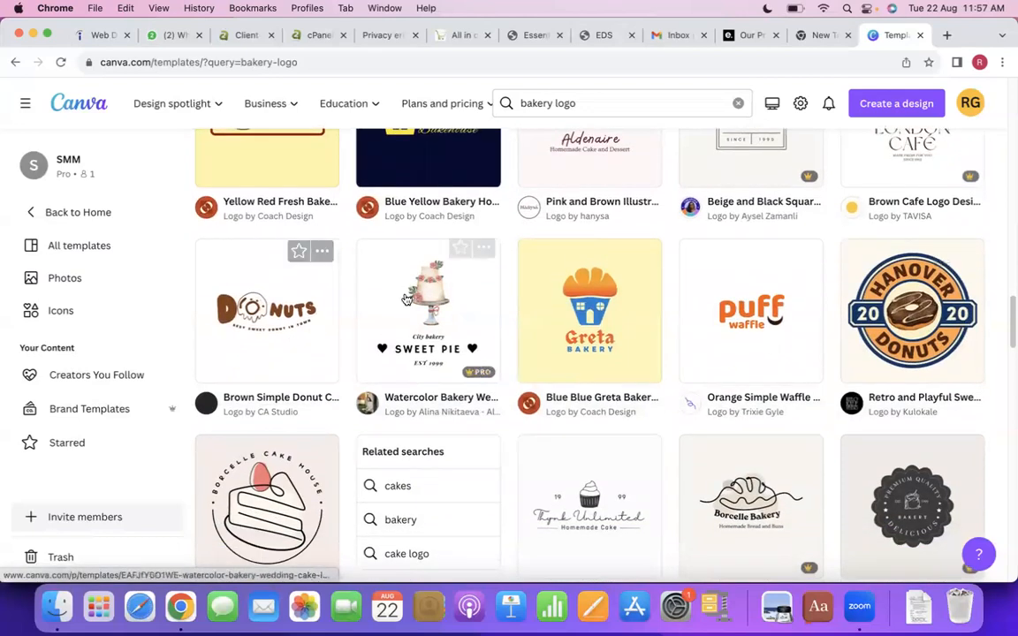
{"action": "mouse_move", "coordinate": [480, 374]}
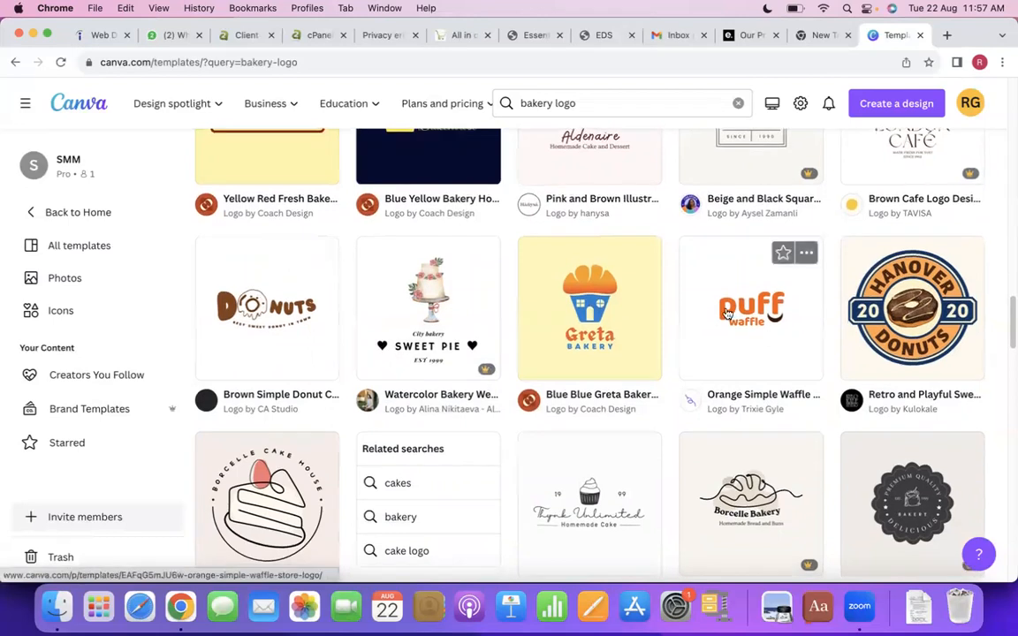
{"action": "scroll", "coordinate": [339, 313], "scroll_direction": "down", "scroll_amount": 3}
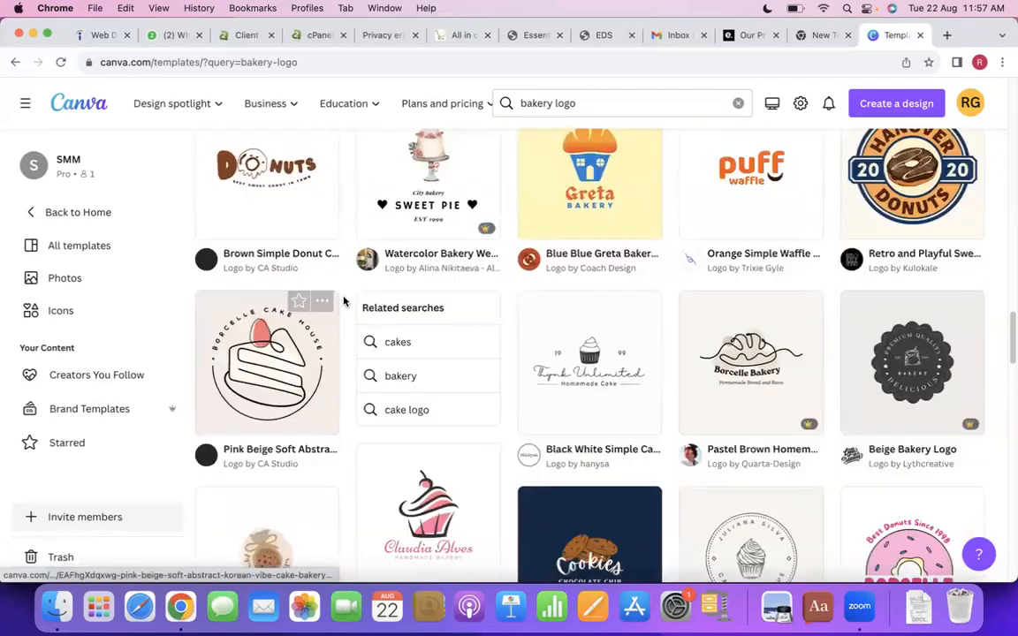
{"action": "scroll", "coordinate": [318, 354], "scroll_direction": "down", "scroll_amount": 4}
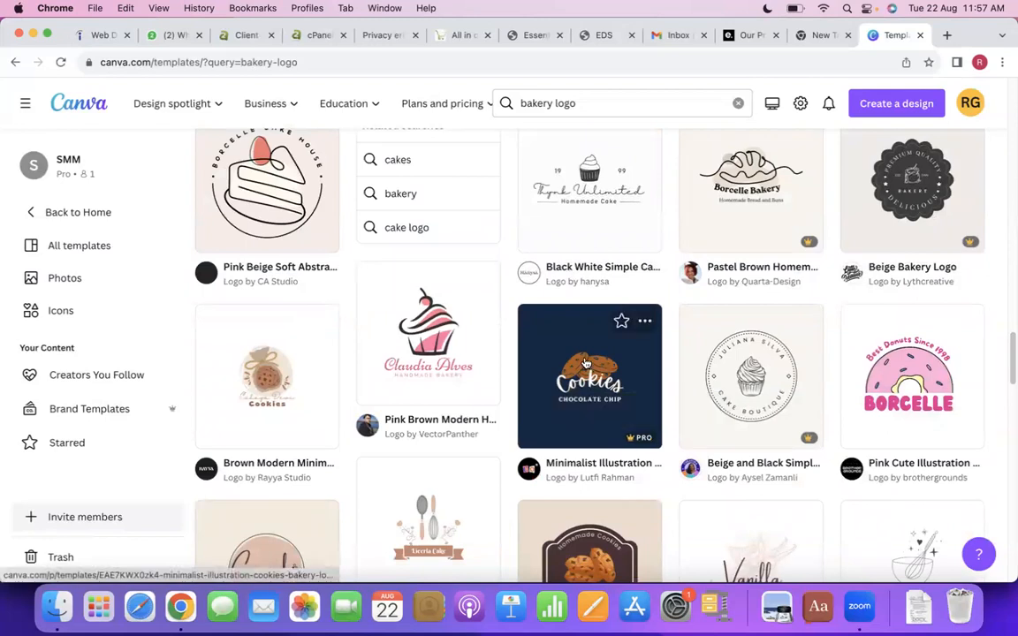
{"action": "scroll", "coordinate": [530, 348], "scroll_direction": "down", "scroll_amount": 2}
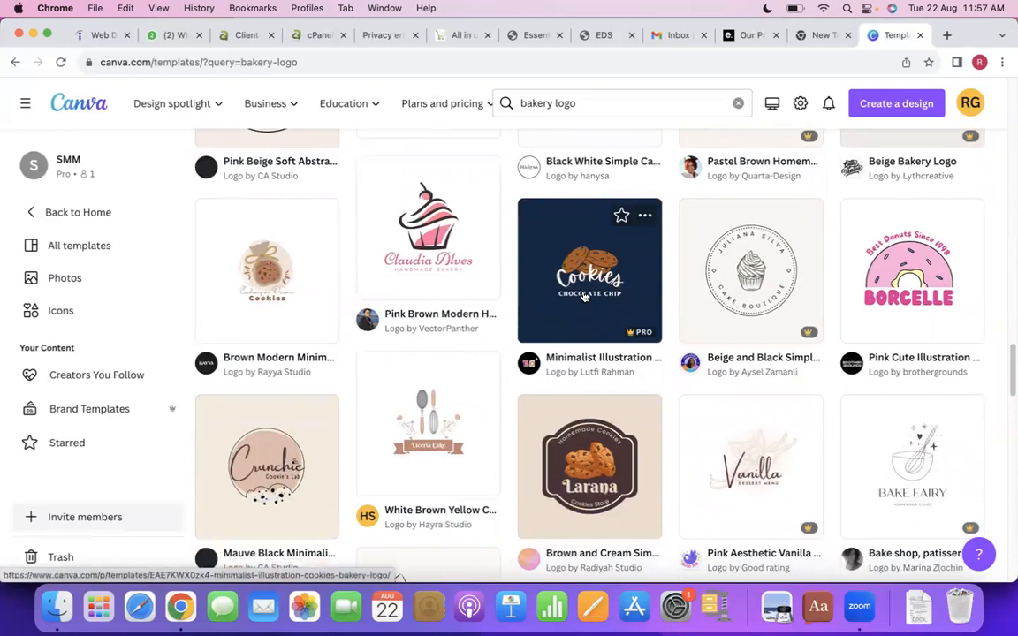
{"action": "scroll", "coordinate": [583, 297], "scroll_direction": "down", "scroll_amount": 4}
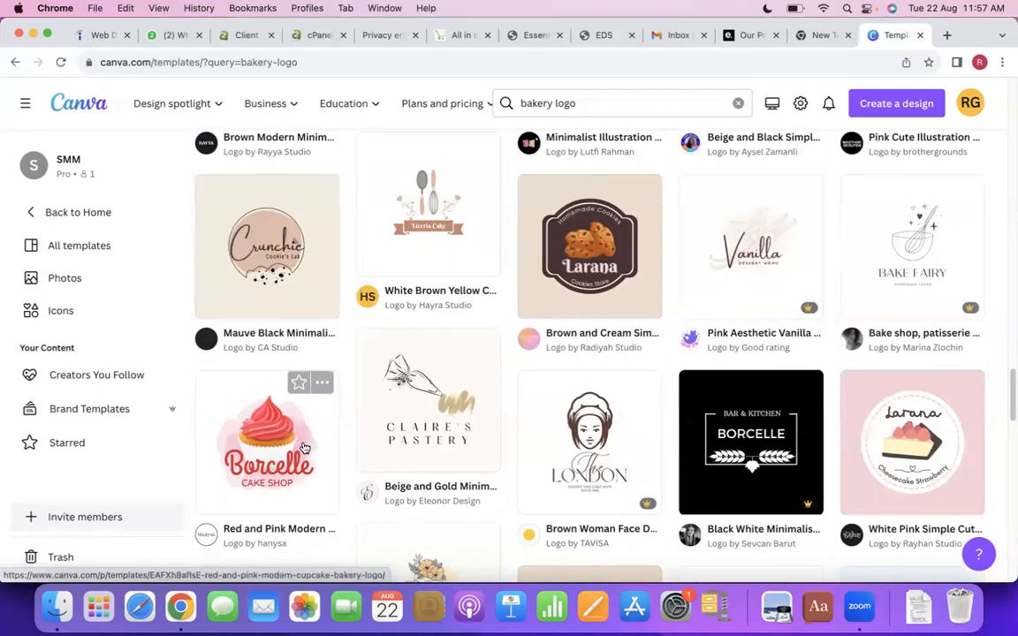
{"action": "scroll", "coordinate": [489, 386], "scroll_direction": "down", "scroll_amount": 2}
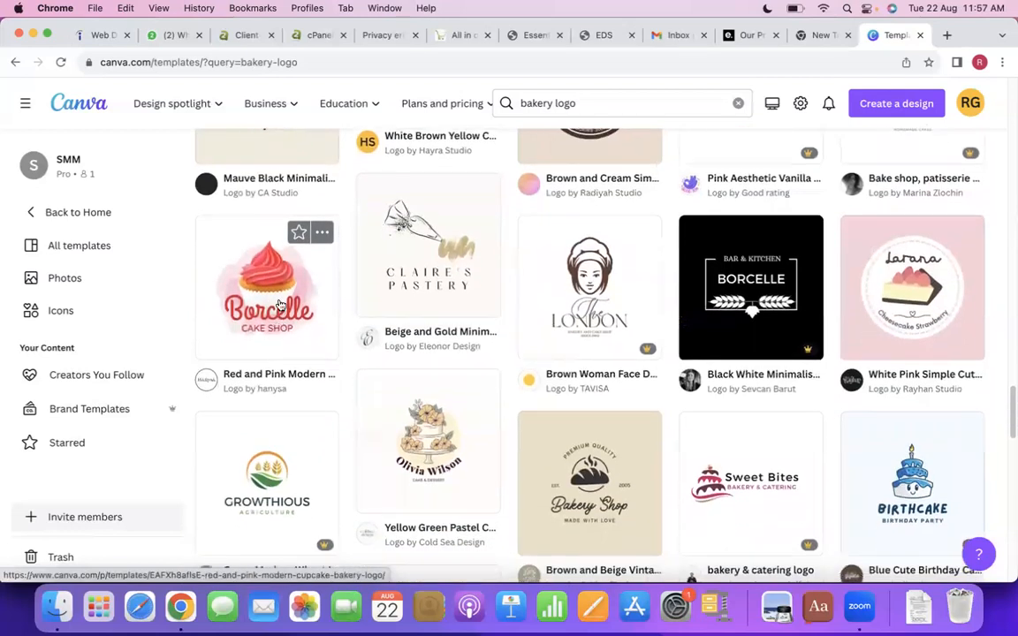
Step: Open the Red and Pink Modern Cupcake Bakery Logo, look through its similar templates, and start customizing the cupcake design
{"action": "left_click", "coordinate": [252, 269]}
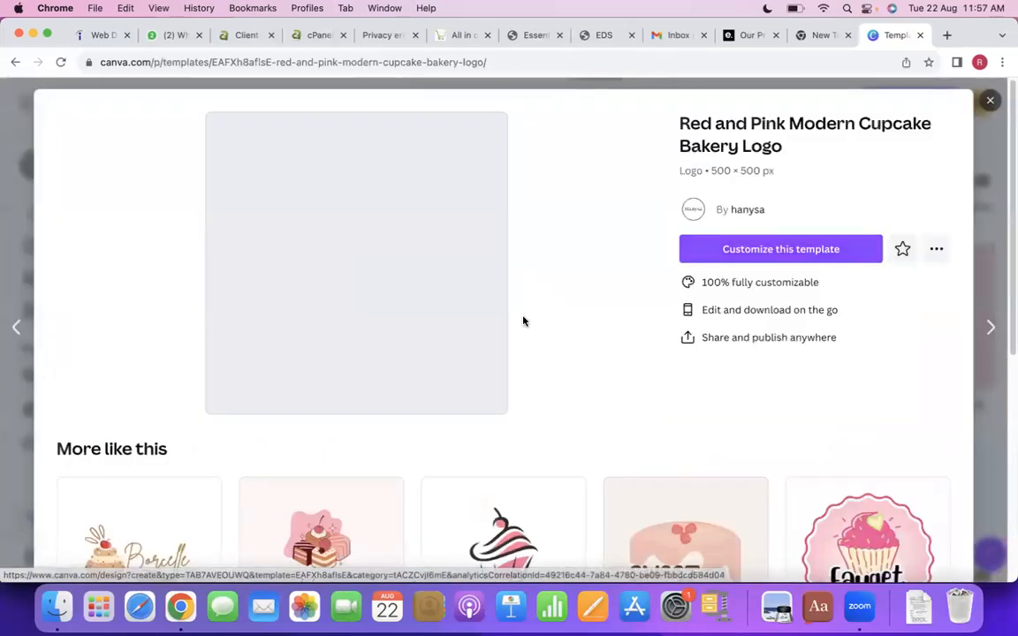
{"action": "scroll", "coordinate": [477, 282], "scroll_direction": "down", "scroll_amount": 3}
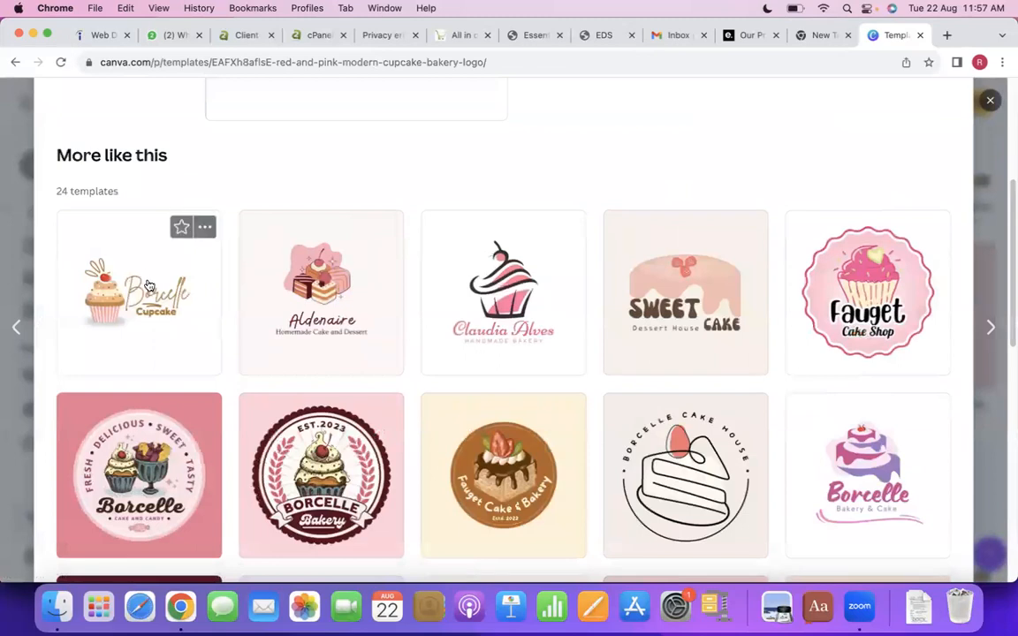
{"action": "scroll", "coordinate": [168, 406], "scroll_direction": "down", "scroll_amount": 1}
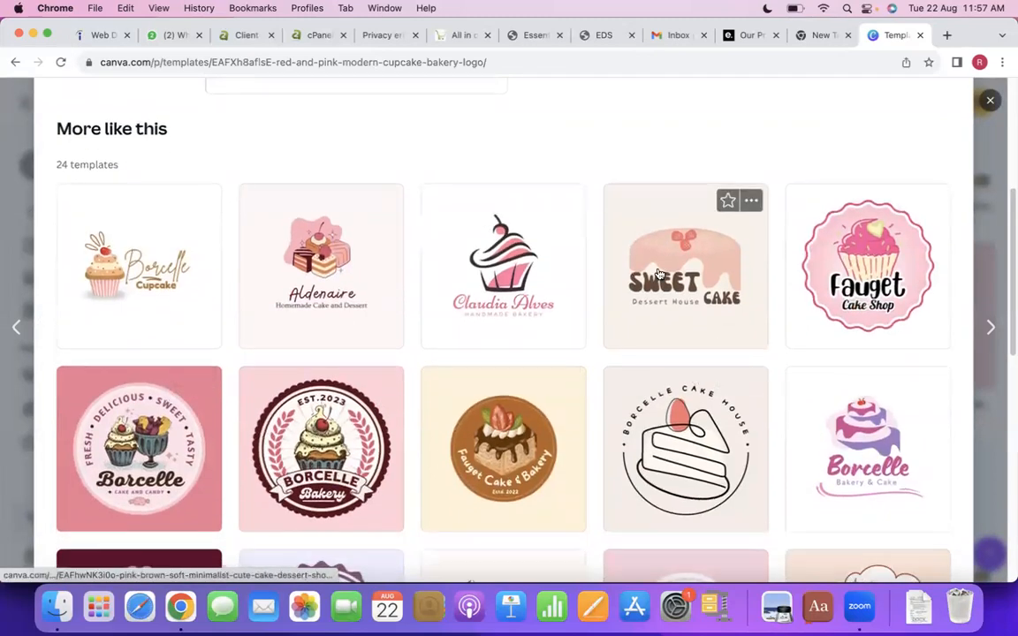
{"action": "scroll", "coordinate": [663, 271], "scroll_direction": "down", "scroll_amount": 1}
{"action": "scroll", "coordinate": [566, 291], "scroll_direction": "down", "scroll_amount": 3}
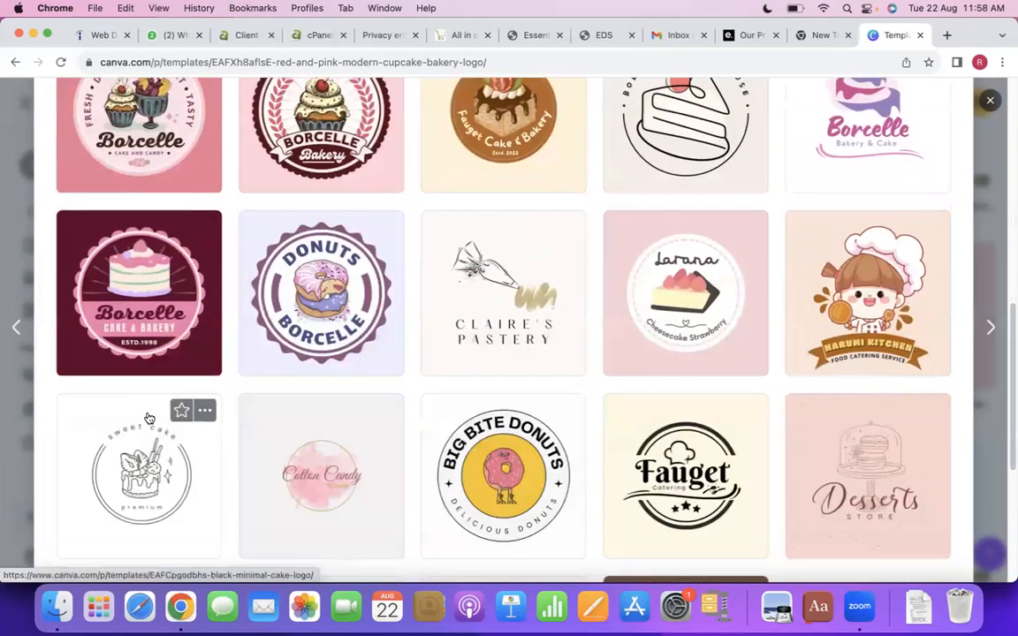
{"action": "scroll", "coordinate": [747, 343], "scroll_direction": "down", "scroll_amount": 4}
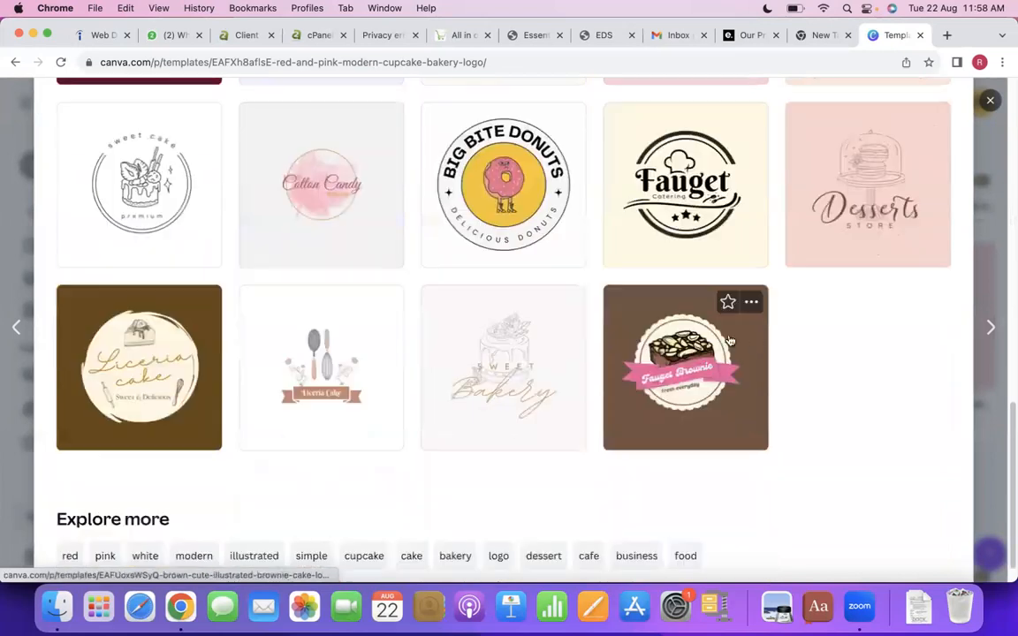
{"action": "scroll", "coordinate": [389, 278], "scroll_direction": "up", "scroll_amount": 5}
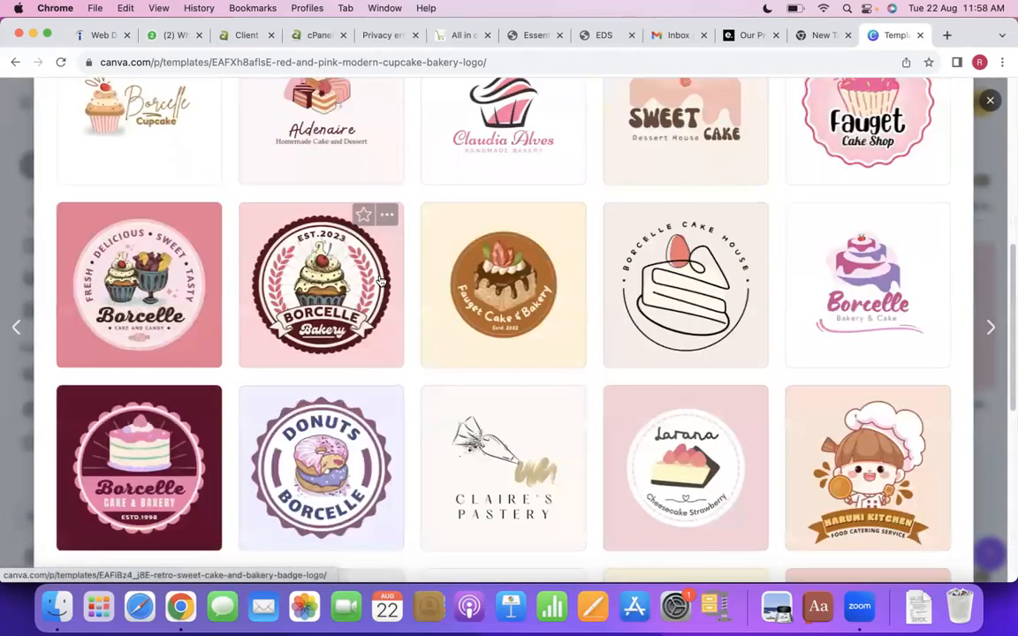
{"action": "scroll", "coordinate": [379, 280], "scroll_direction": "up", "scroll_amount": 5}
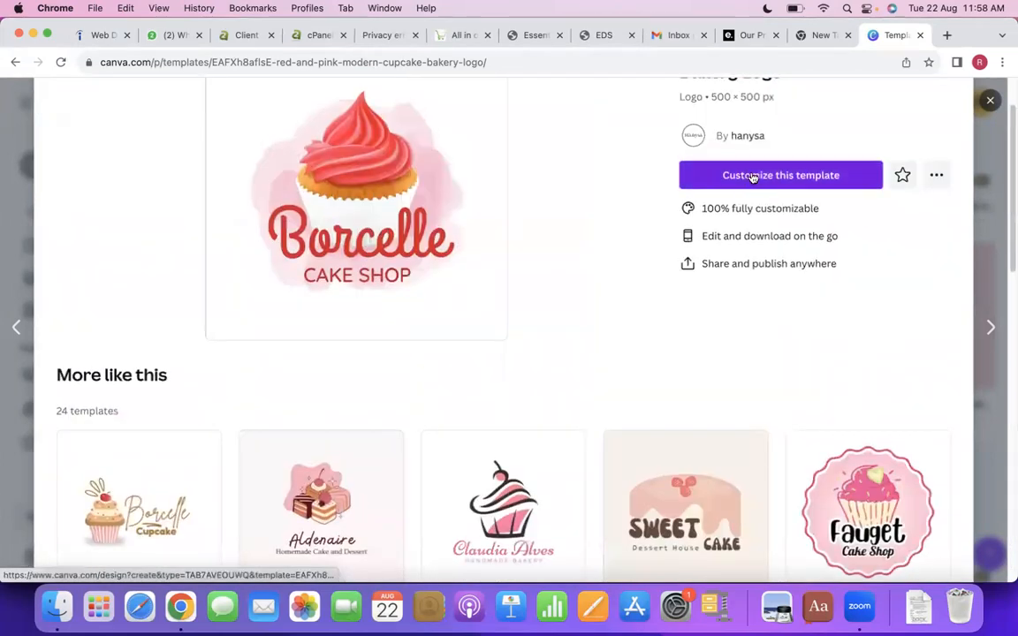
{"action": "left_click", "coordinate": [752, 177]}
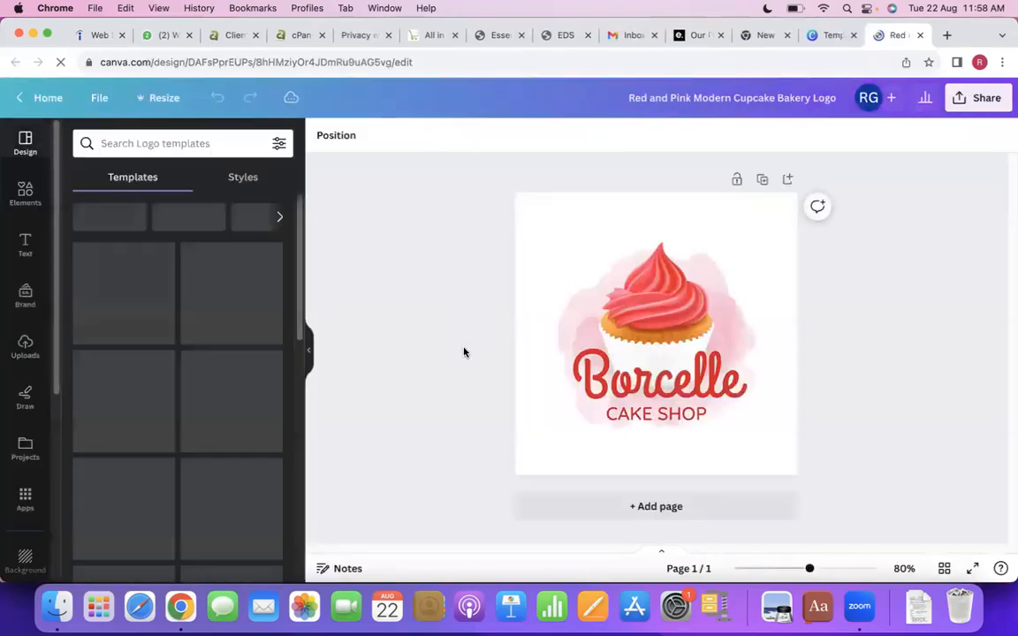
Step: Replace the logo's main name "Borcelle" with "Bakery"
{"action": "left_click", "coordinate": [744, 378]}
{"action": "left_click", "coordinate": [743, 376]}
{"action": "left_click", "coordinate": [743, 374]}
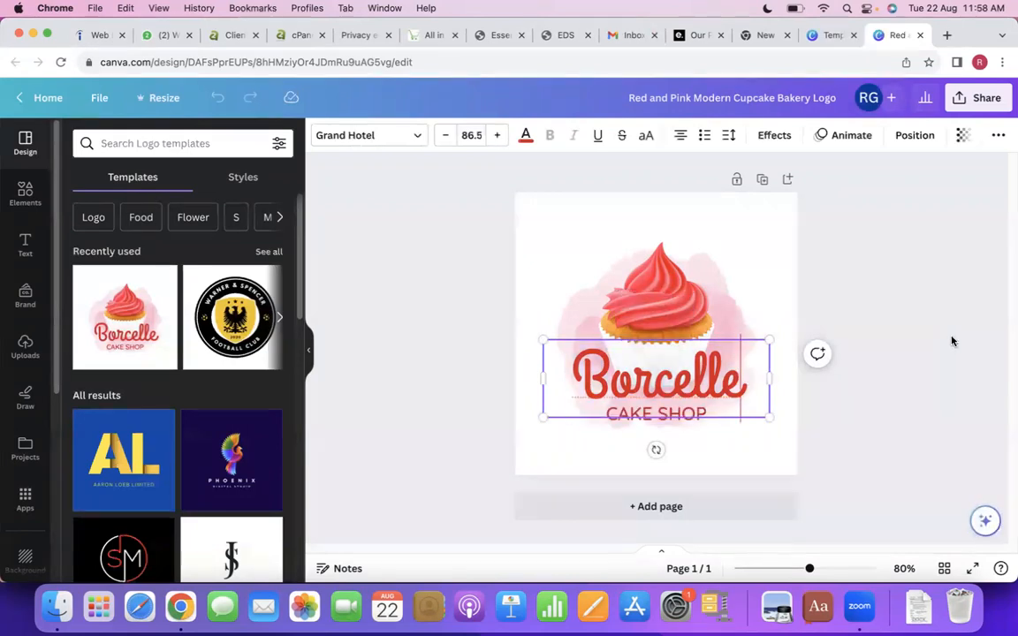
{"action": "key", "text": "BackSpace"}
{"action": "key", "text": "BackSpace"}
{"action": "key", "text": "BackSpace"}
{"action": "key", "text": "BackSpace"}
{"action": "key", "text": "BackSpace"}
{"action": "key", "text": "BackSpace"}
{"action": "key", "text": "BackSpace"}
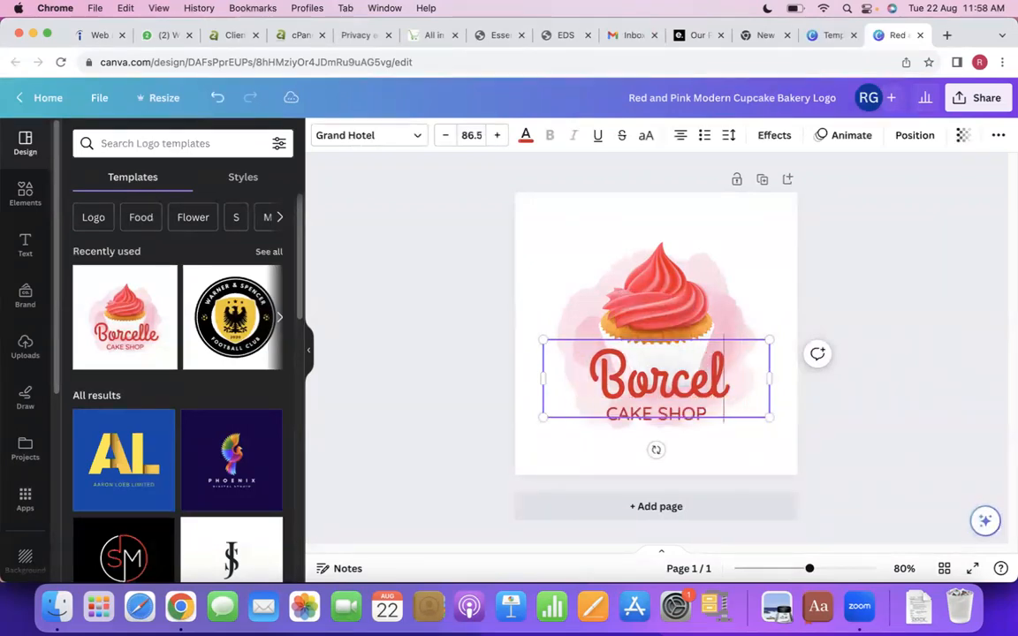
{"action": "type", "text": "akery"}
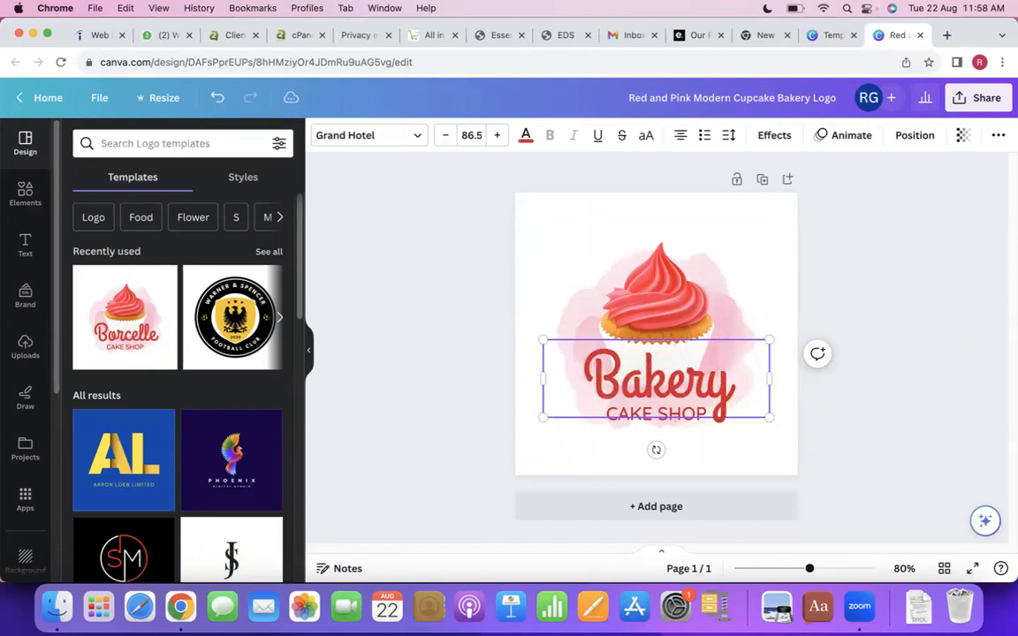
Step: Replace the "CAKE SHOP" tagline under the main name with "KING"
{"action": "left_click", "coordinate": [703, 416]}
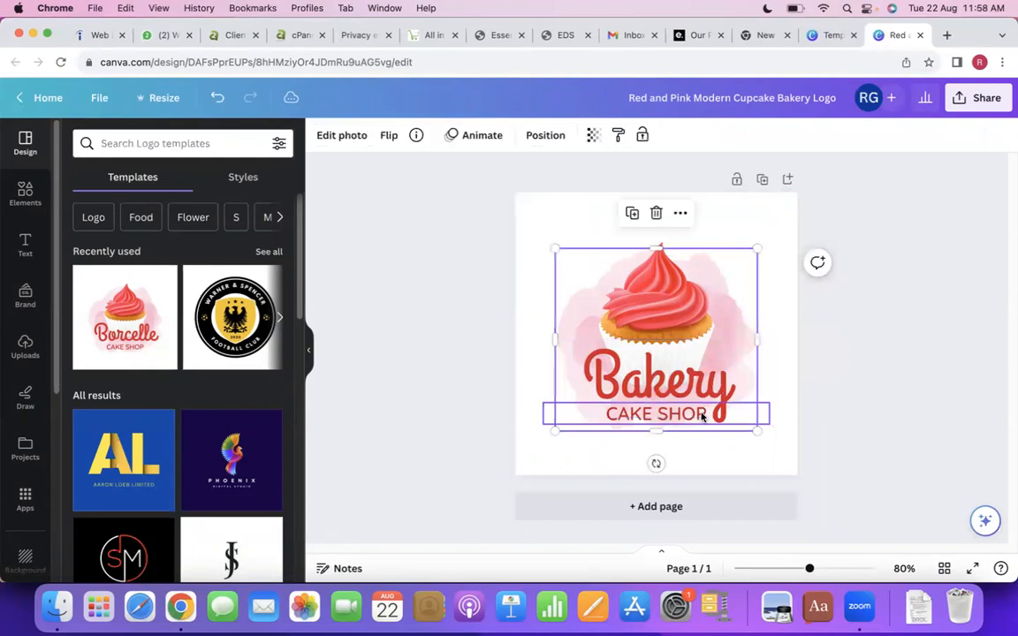
{"action": "double_click", "coordinate": [703, 416]}
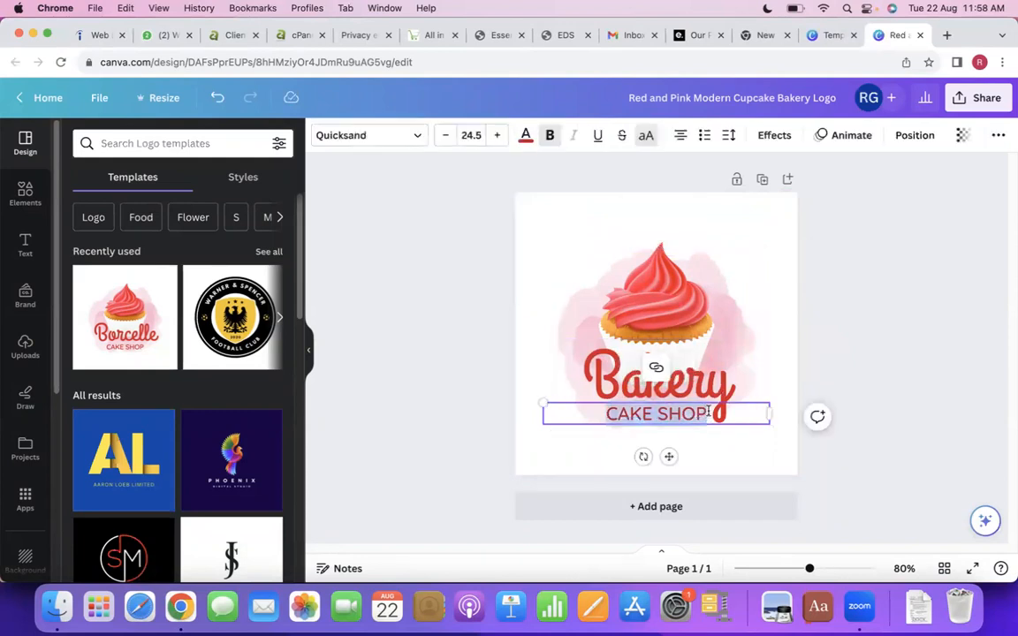
{"action": "key", "text": "BackSpace"}
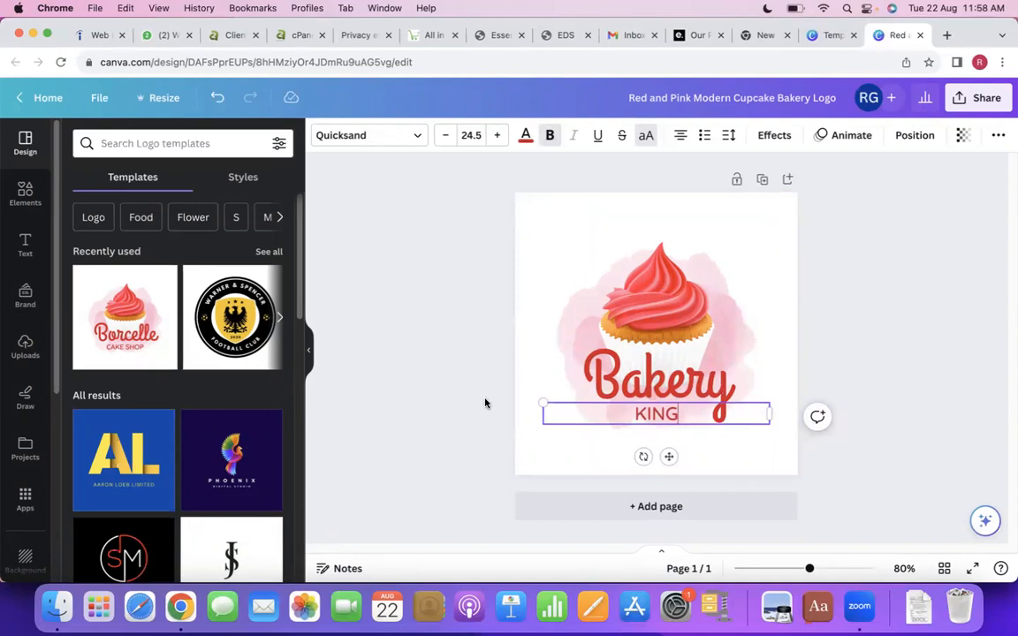
{"action": "left_click", "coordinate": [447, 389]}
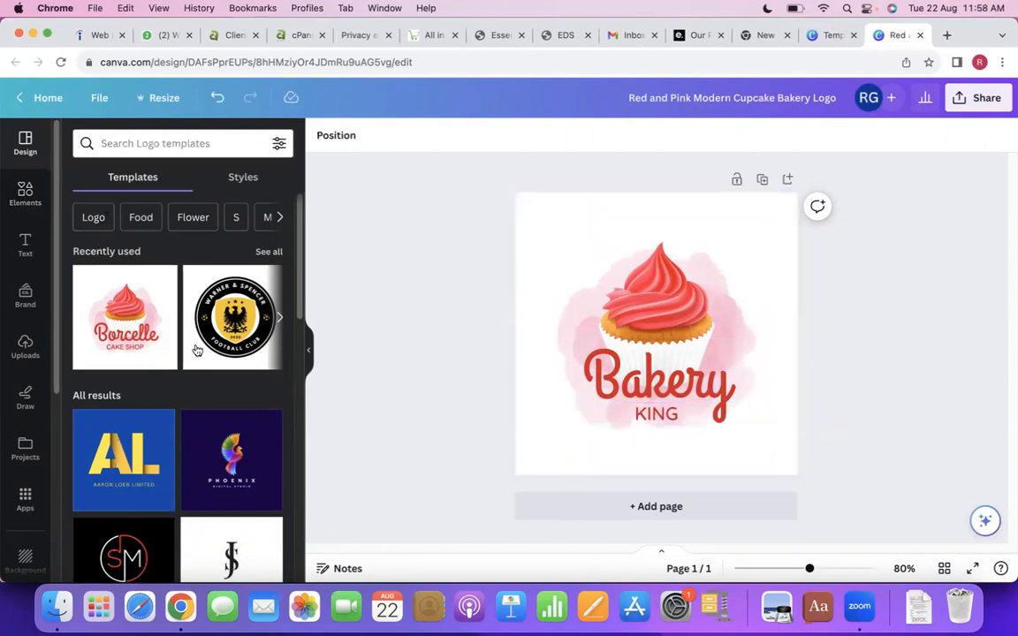
Step: Search the elements for "king crown" and limit the results to graphics
{"action": "left_click", "coordinate": [26, 194]}
{"action": "left_click", "coordinate": [125, 144]}
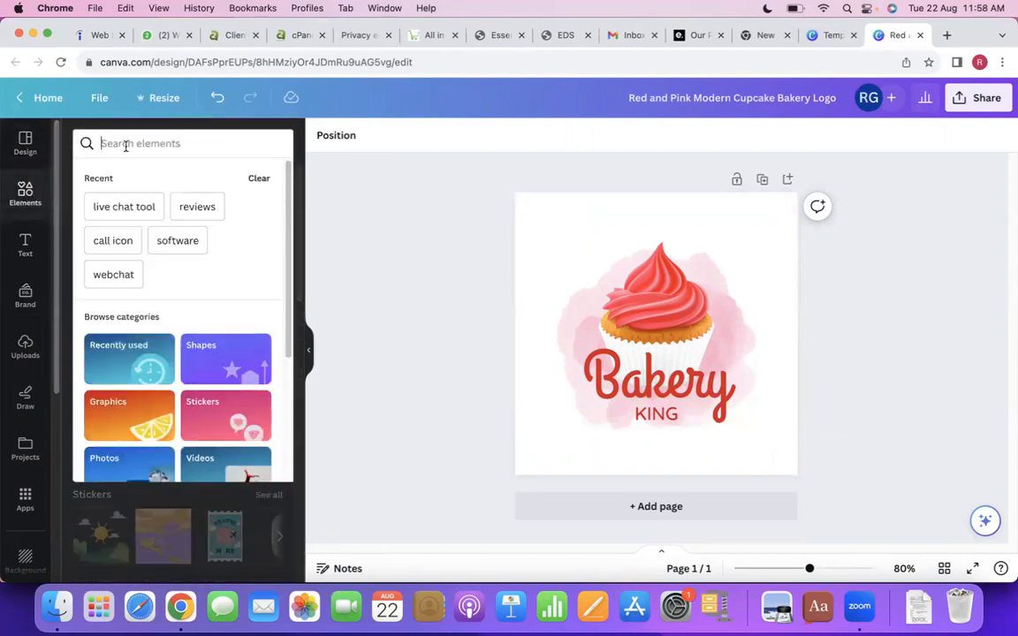
{"action": "type", "text": "King"}
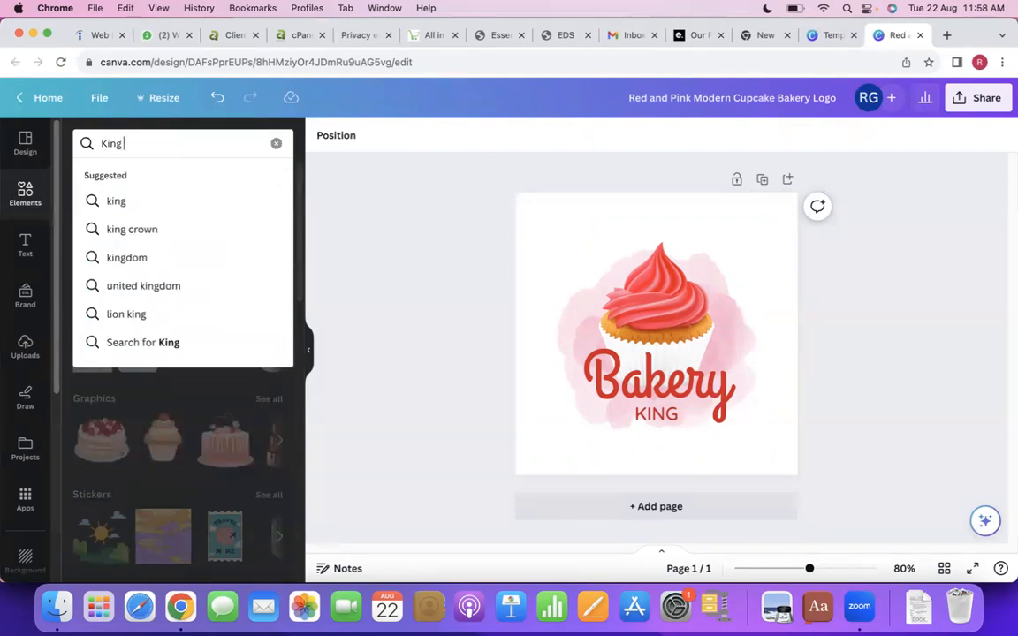
{"action": "left_click", "coordinate": [143, 228]}
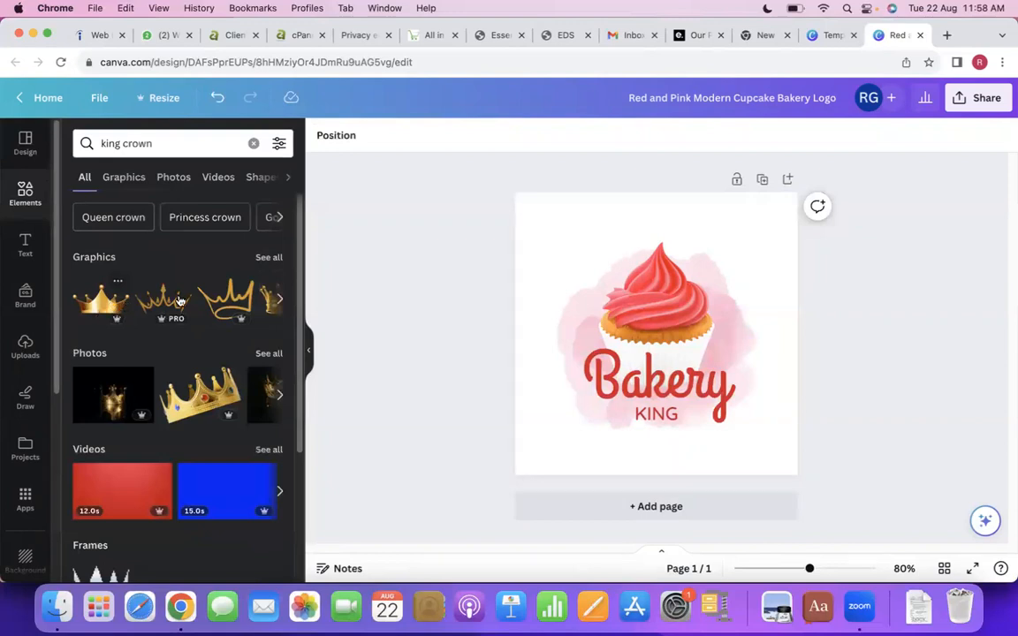
{"action": "left_click", "coordinate": [124, 180]}
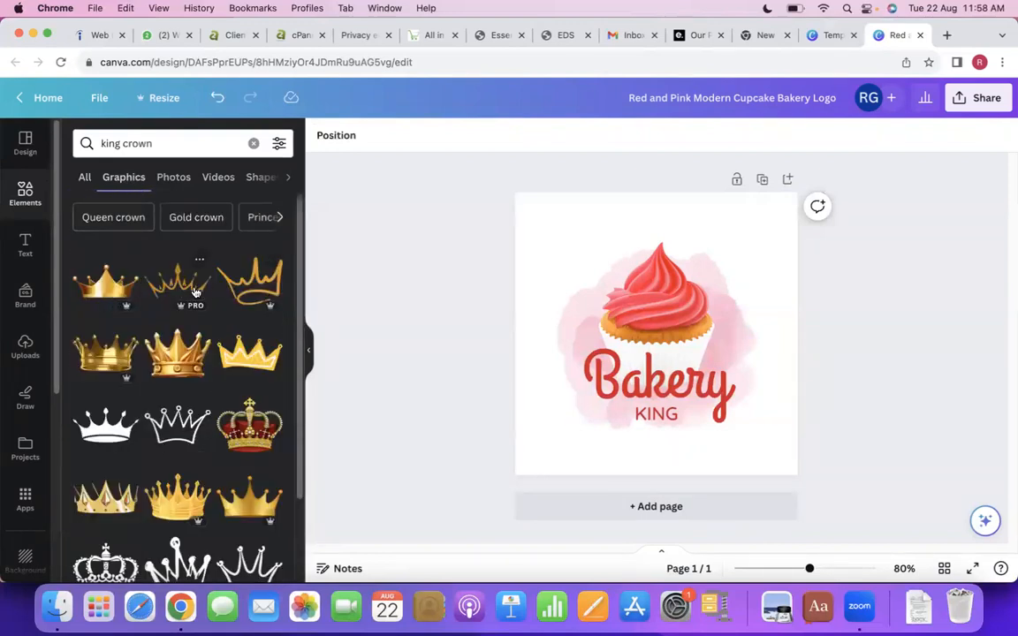
Step: Add the yellow crown graphic with the white zigzag line, place it beside "KING" and shrink it
{"action": "left_click", "coordinate": [251, 367]}
{"action": "left_click_drag", "start_coordinate": [610, 317], "coordinate": [711, 397]}
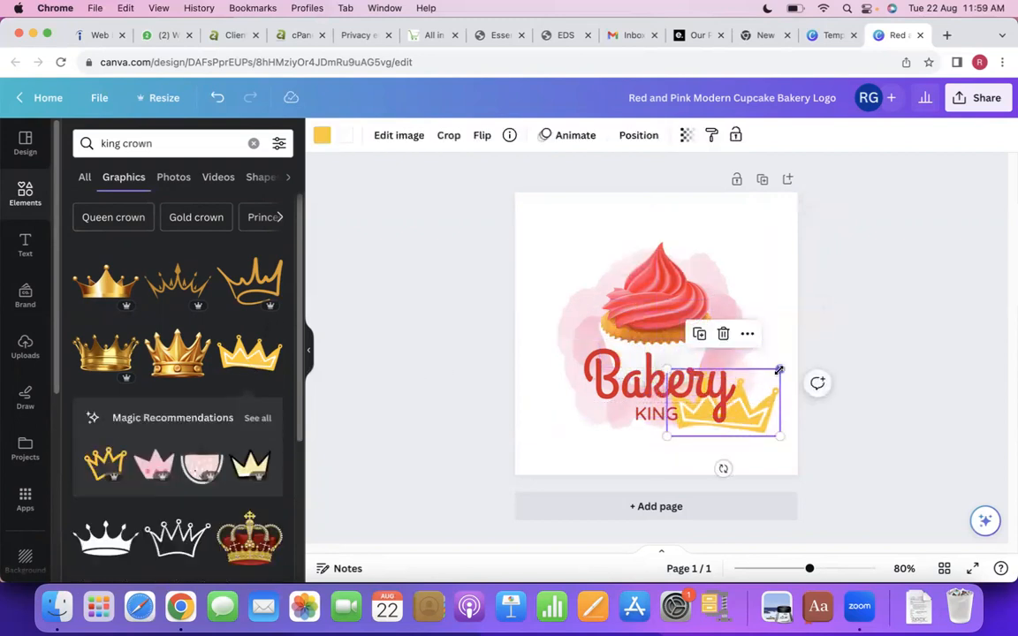
{"action": "left_click_drag", "start_coordinate": [778, 370], "coordinate": [737, 393]}
{"action": "left_click", "coordinate": [658, 416]}
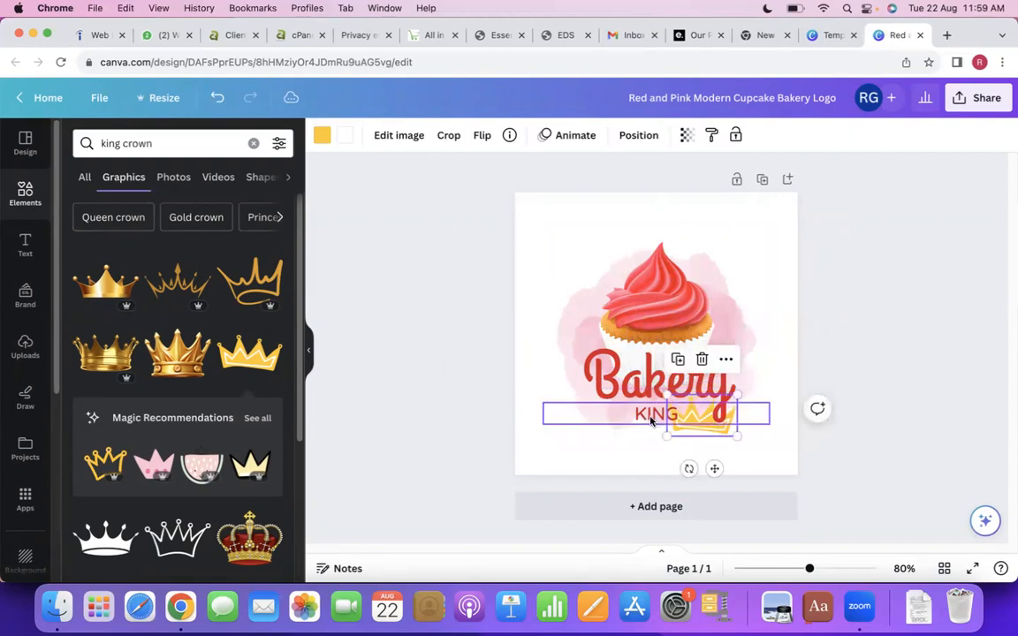
Step: Move the crown to the left of "KING" and shrink it to about the height of that text
{"action": "left_click_drag", "start_coordinate": [702, 427], "coordinate": [611, 422]}
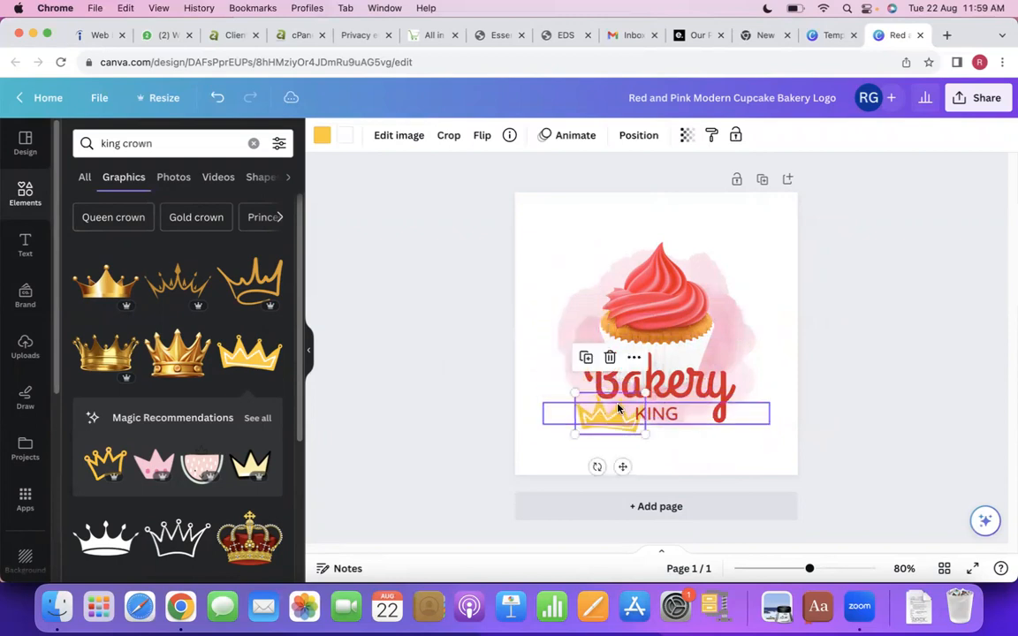
{"action": "left_click_drag", "start_coordinate": [645, 390], "coordinate": [618, 407]}
{"action": "left_click", "coordinate": [595, 421]}
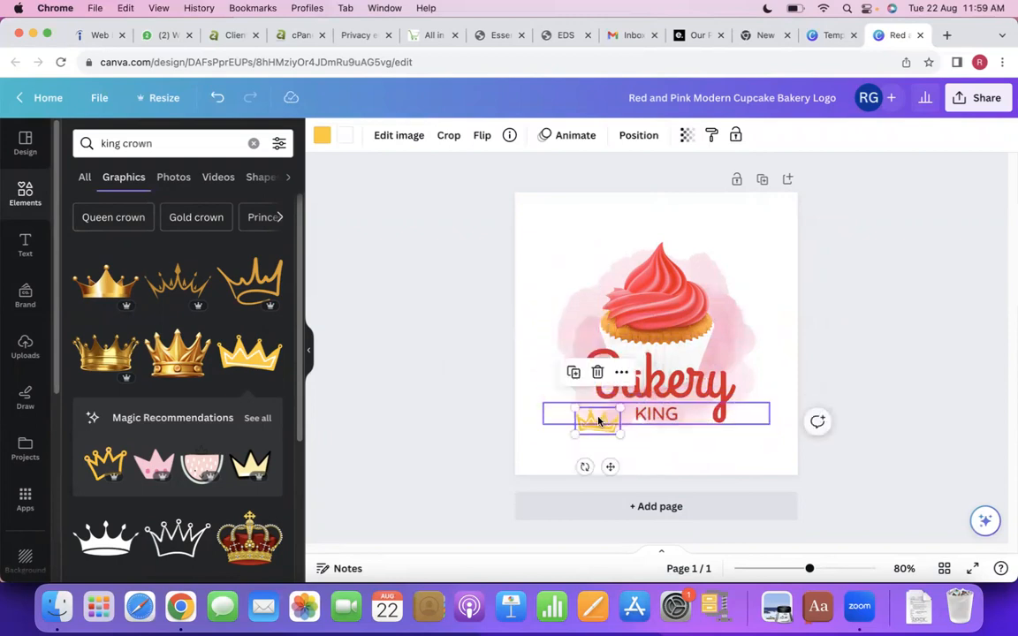
{"action": "mouse_move", "coordinate": [594, 425]}
{"action": "left_mouse_down"}
{"action": "mouse_move", "coordinate": [586, 432]}
{"action": "mouse_move", "coordinate": [608, 416]}
{"action": "left_mouse_up"}
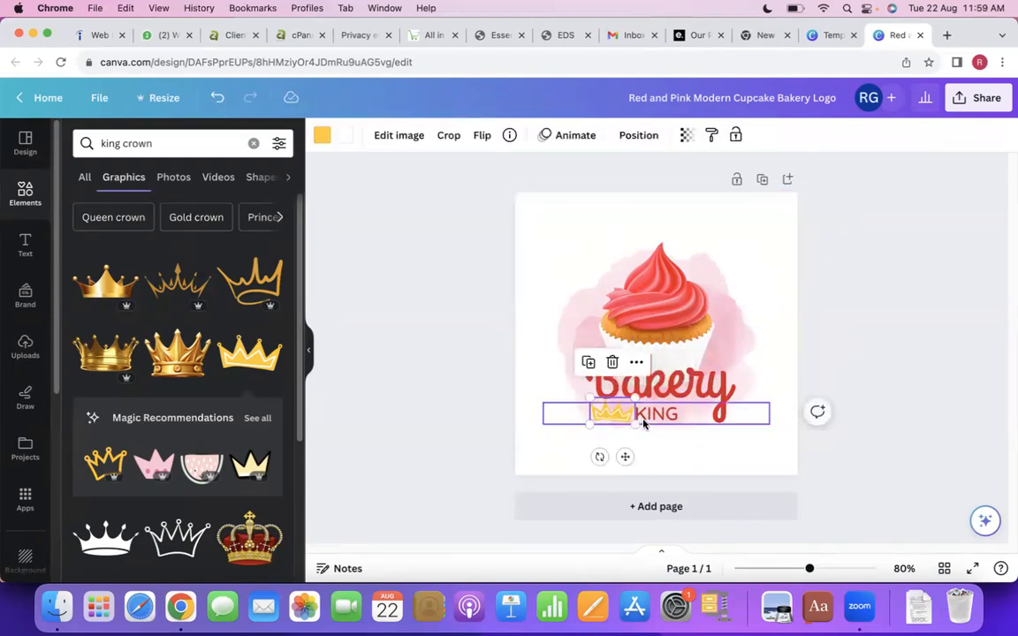
{"action": "left_click", "coordinate": [671, 422]}
{"action": "left_click", "coordinate": [618, 430]}
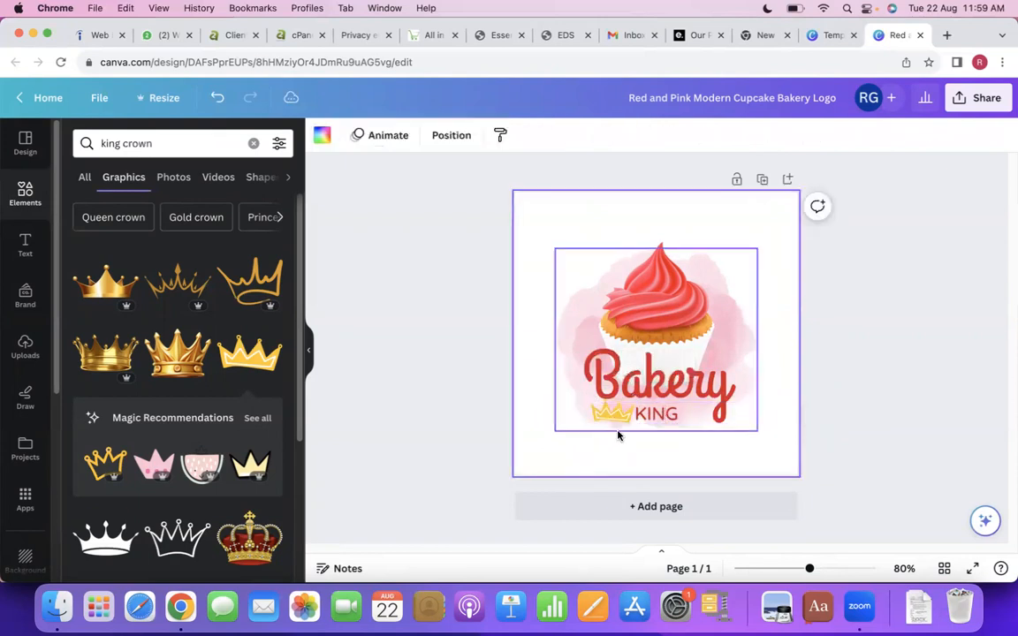
Step: Shift the "KING" text slightly down and increase its font size to 41.5
{"action": "left_click", "coordinate": [654, 426]}
{"action": "left_click_drag", "start_coordinate": [654, 427], "coordinate": [642, 439]}
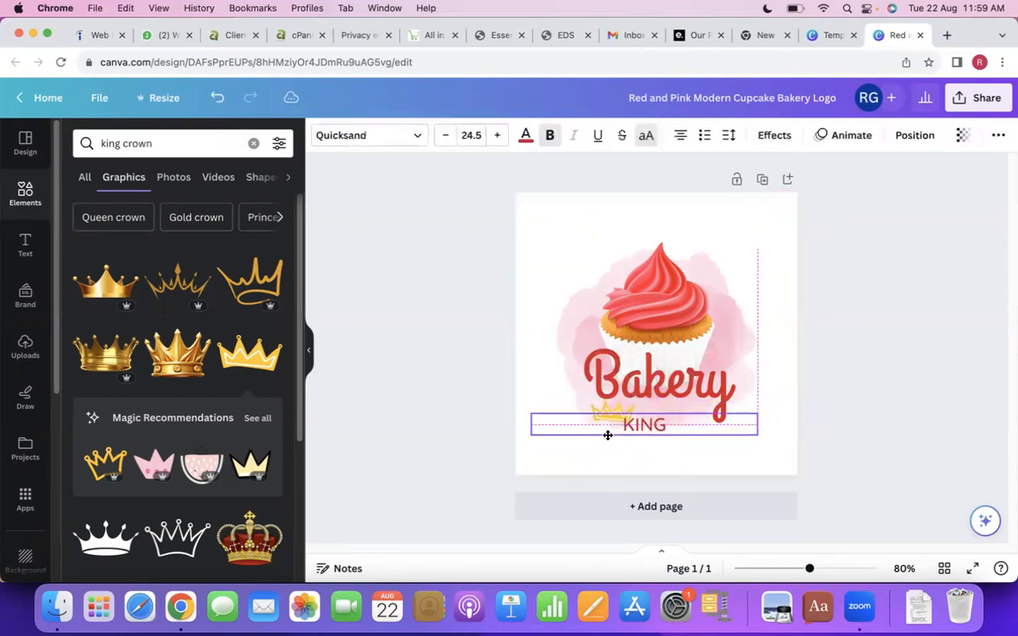
{"action": "left_click", "coordinate": [498, 136]}
{"action": "left_click", "coordinate": [498, 136]}
{"action": "left_click", "coordinate": [498, 137]}
{"action": "left_click", "coordinate": [498, 137]}
{"action": "left_click", "coordinate": [499, 136]}
{"action": "left_click", "coordinate": [498, 136]}
{"action": "left_click", "coordinate": [498, 136]}
{"action": "left_click", "coordinate": [498, 137]}
{"action": "left_click", "coordinate": [498, 138]}
{"action": "left_click", "coordinate": [498, 138]}
{"action": "left_click", "coordinate": [498, 137]}
{"action": "left_click", "coordinate": [498, 138]}
{"action": "left_click", "coordinate": [498, 138]}
{"action": "left_click", "coordinate": [498, 138]}
{"action": "left_click", "coordinate": [498, 138]}
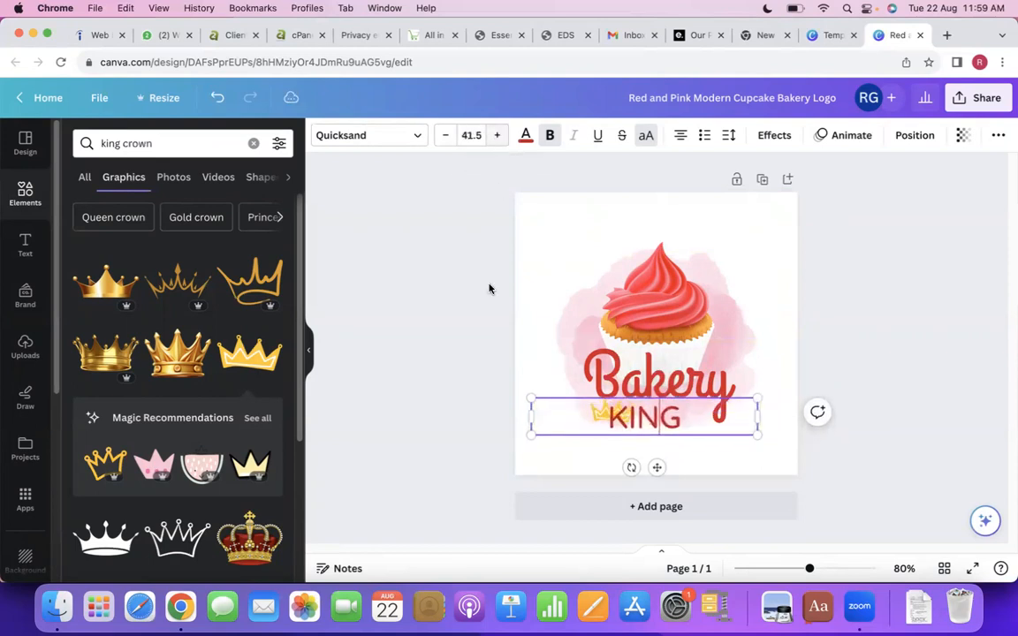
Step: Move the enlarged "KING" text to the right so that it sits beside the crown
{"action": "left_click", "coordinate": [487, 372]}
{"action": "left_click_drag", "start_coordinate": [667, 420], "coordinate": [697, 418]}
{"action": "left_click", "coordinate": [505, 431]}
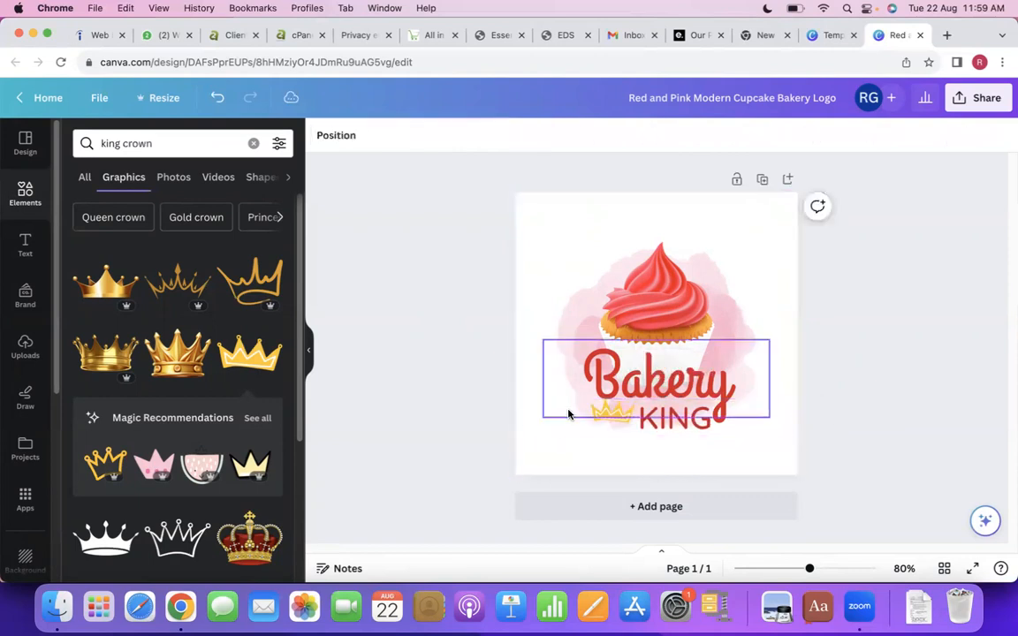
Step: Move "KING" down and right, clear of the crown and the cupcake artwork
{"action": "left_click", "coordinate": [586, 413]}
{"action": "left_click", "coordinate": [495, 402]}
{"action": "left_click", "coordinate": [573, 414]}
{"action": "left_click_drag", "start_coordinate": [629, 424], "coordinate": [714, 449]}
{"action": "left_click", "coordinate": [571, 407]}
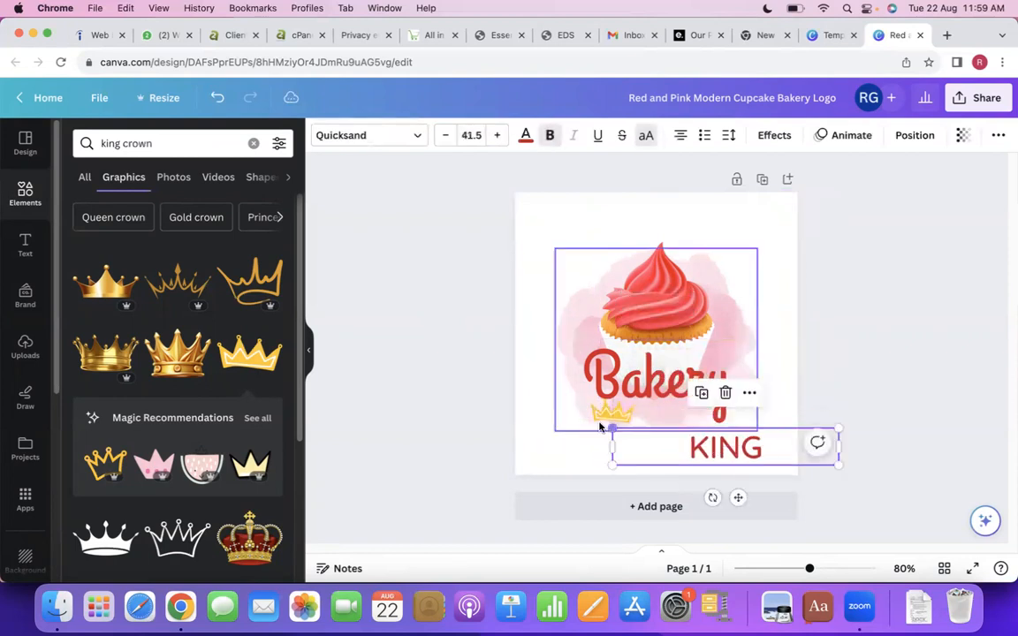
Step: Crop the cupcake artwork by raising its bottom edge to just below the word "Bakery"
{"action": "left_click", "coordinate": [601, 413]}
{"action": "left_click", "coordinate": [588, 424]}
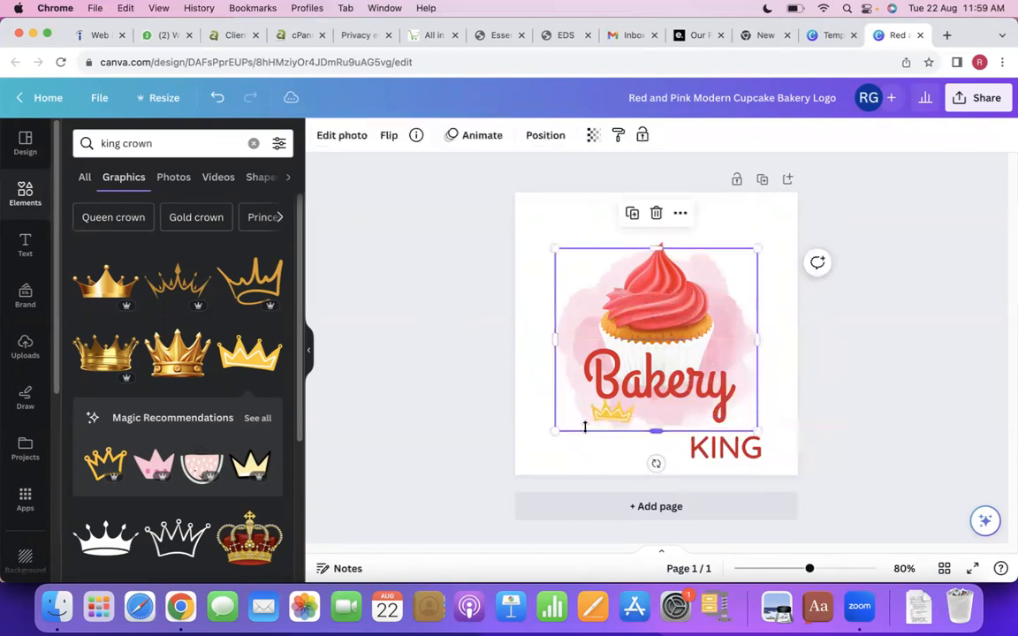
{"action": "left_click_drag", "start_coordinate": [653, 428], "coordinate": [650, 407]}
{"action": "left_click", "coordinate": [619, 420]}
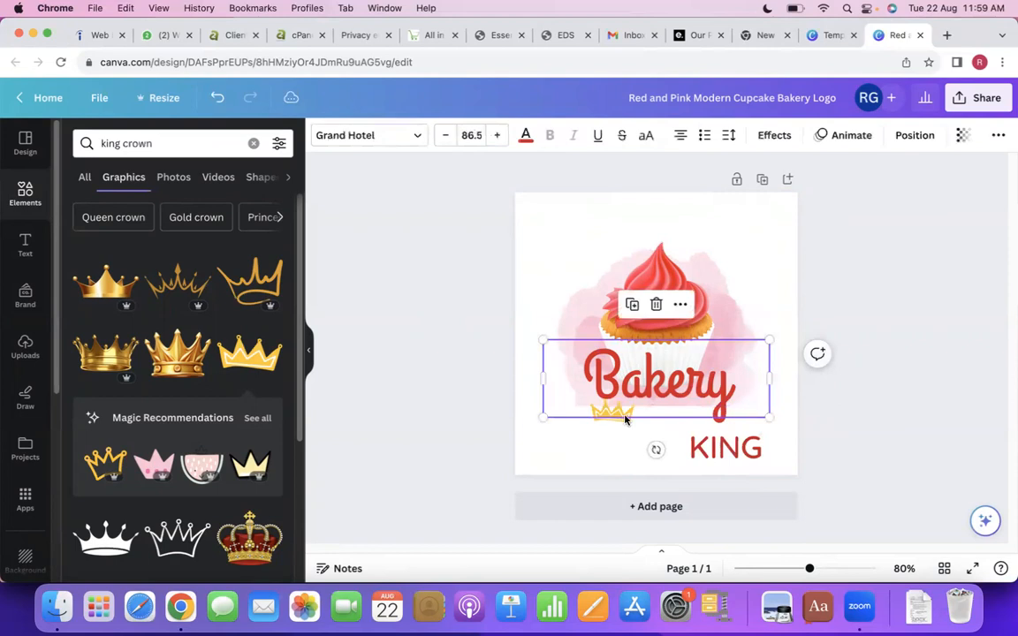
{"action": "left_click", "coordinate": [649, 354]}
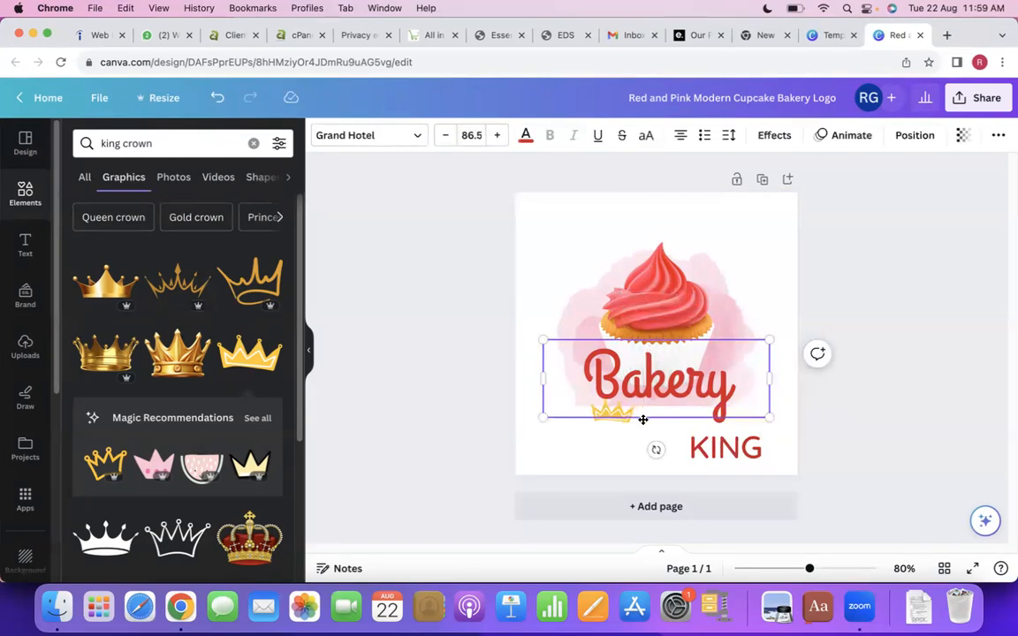
Step: Move "Bakery" slightly up and bring "KING" back beneath it, directly to the right of the crown
{"action": "left_click_drag", "start_coordinate": [643, 418], "coordinate": [621, 408]}
{"action": "left_click_drag", "start_coordinate": [702, 446], "coordinate": [675, 408]}
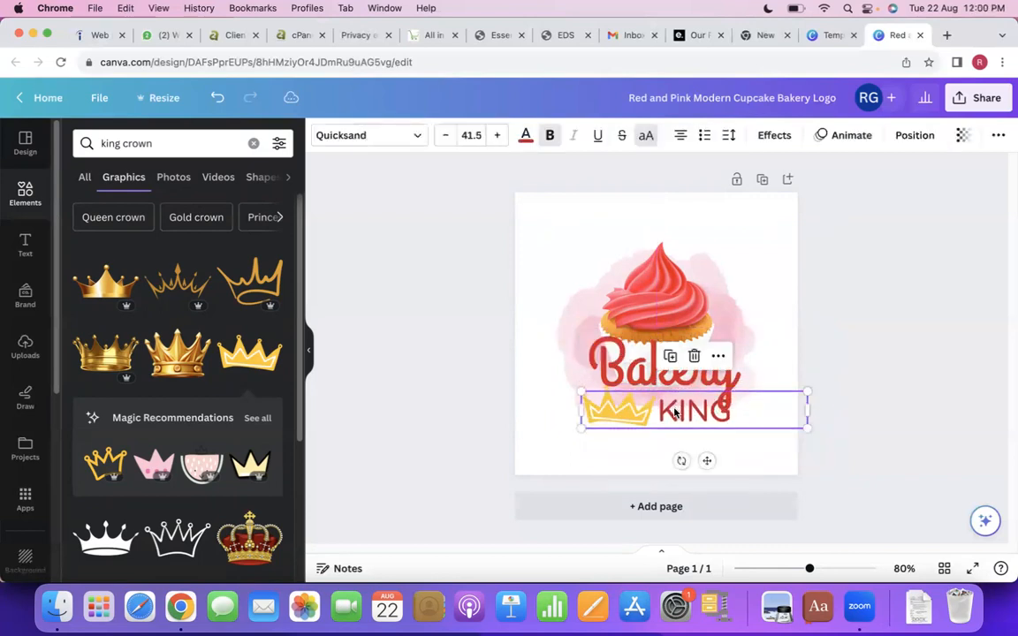
{"action": "left_click", "coordinate": [408, 385]}
Step: Narrow the "KING" text box from its crown side so that it no longer overlaps the yellow crown
{"action": "left_click", "coordinate": [594, 425]}
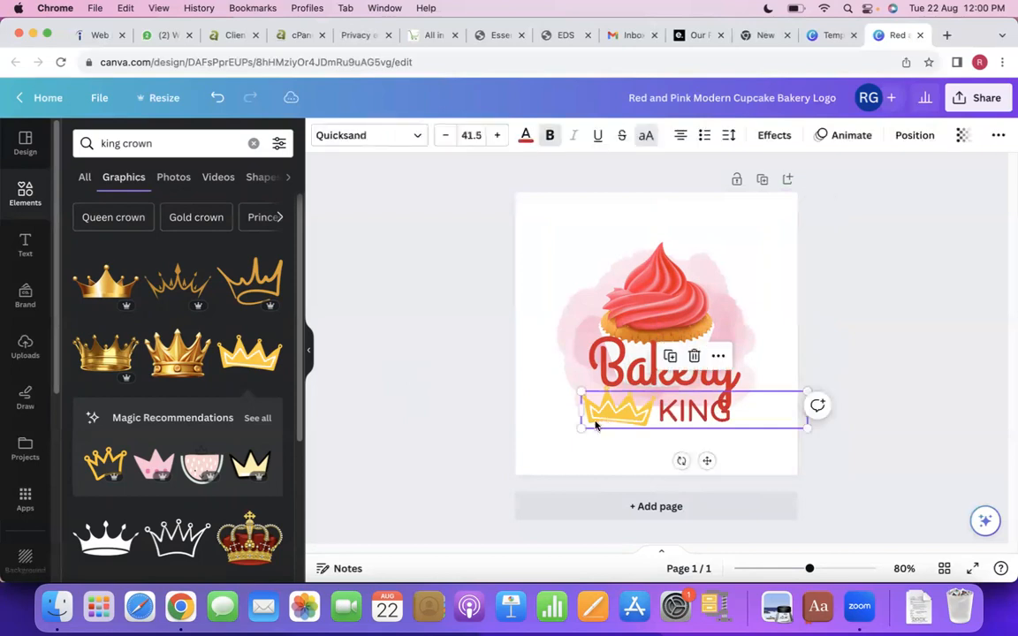
{"action": "mouse_move", "coordinate": [579, 428]}
{"action": "left_mouse_down"}
{"action": "mouse_move", "coordinate": [589, 425]}
{"action": "mouse_move", "coordinate": [578, 427]}
{"action": "left_mouse_up"}
{"action": "left_click", "coordinate": [750, 409]}
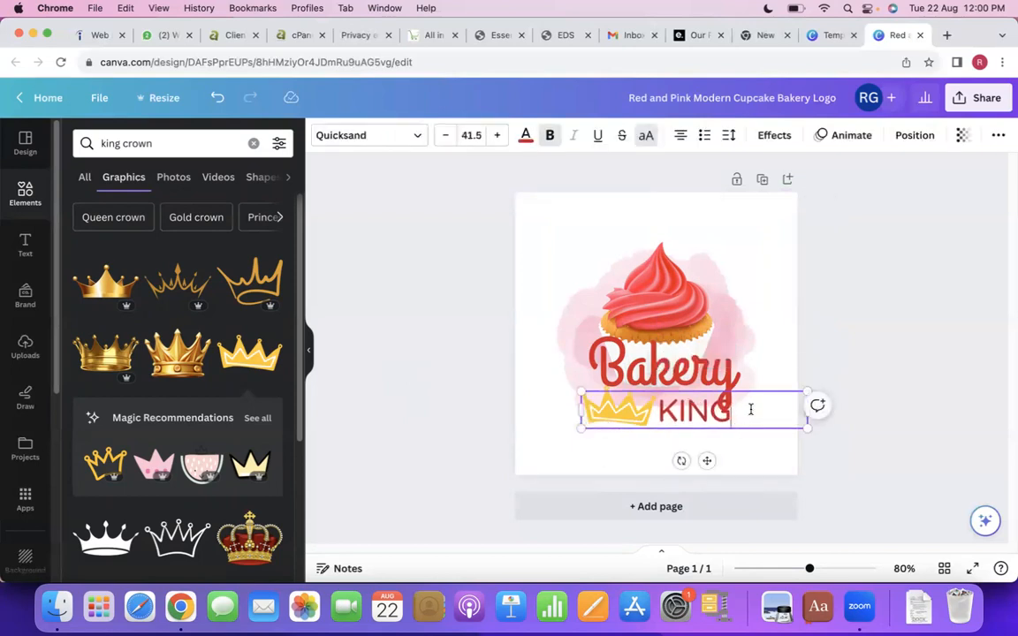
{"action": "left_click", "coordinate": [545, 410]}
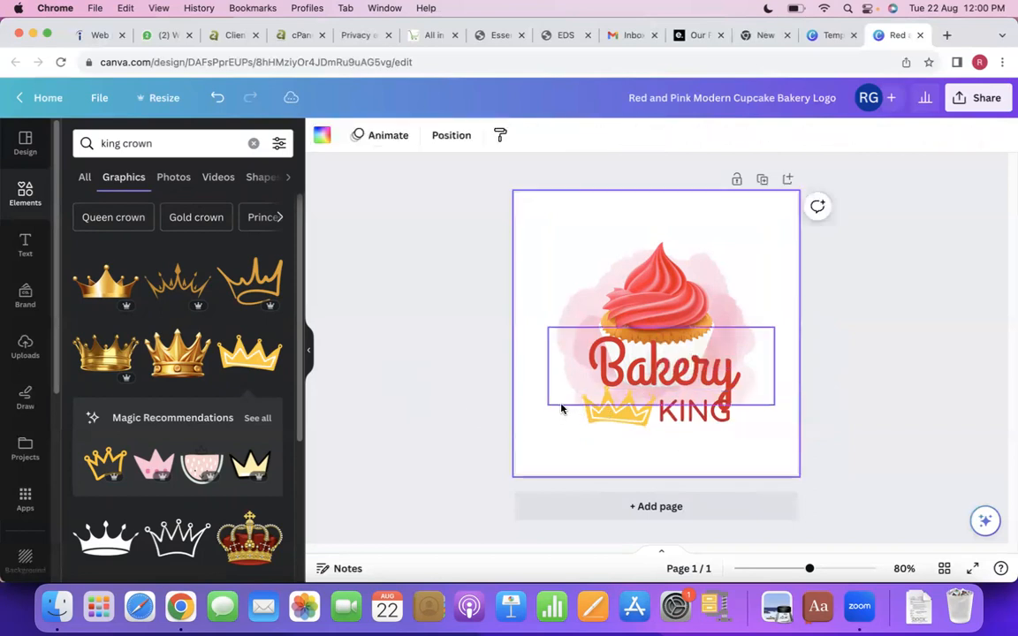
{"action": "left_click", "coordinate": [584, 414]}
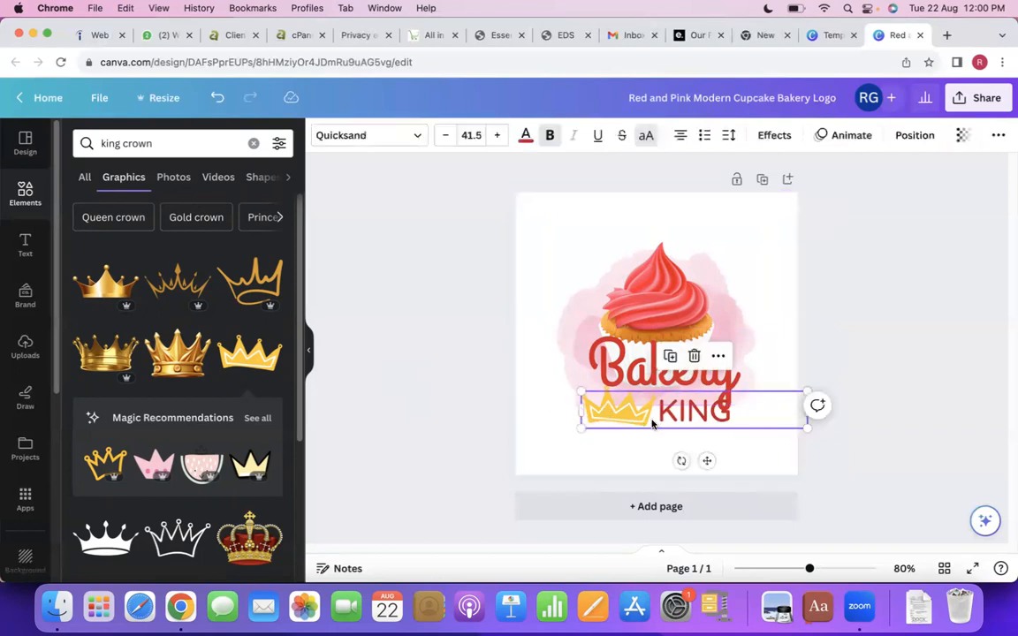
{"action": "left_click_drag", "start_coordinate": [578, 415], "coordinate": [661, 411]}
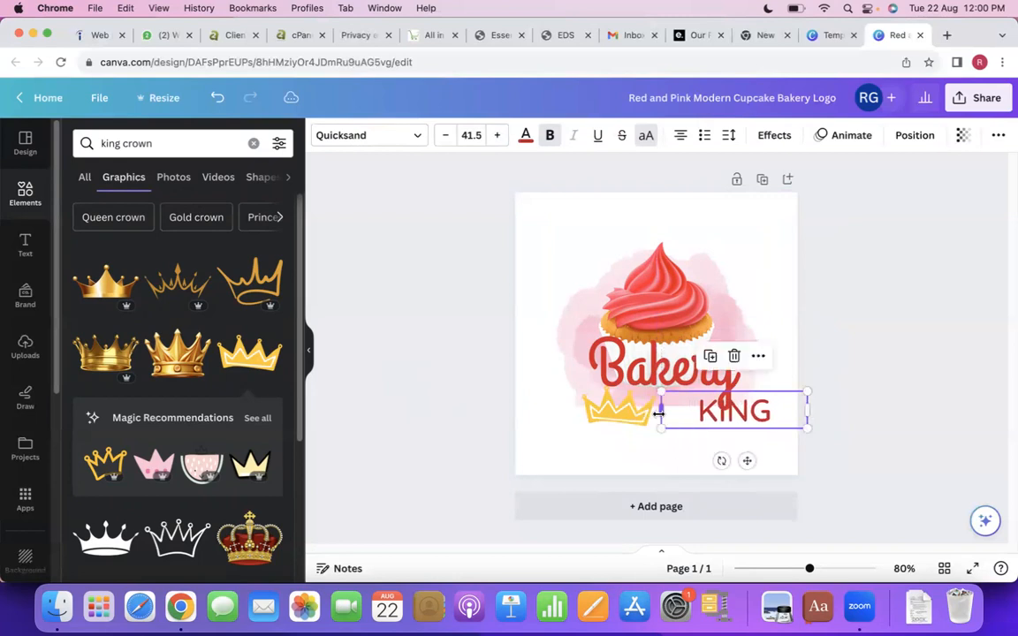
Step: Shift the yellow crown left beneath "Bakery" and place "KING" directly beside it, slightly enlarged to font size 43.8
{"action": "left_click", "coordinate": [591, 413]}
{"action": "left_click", "coordinate": [593, 411]}
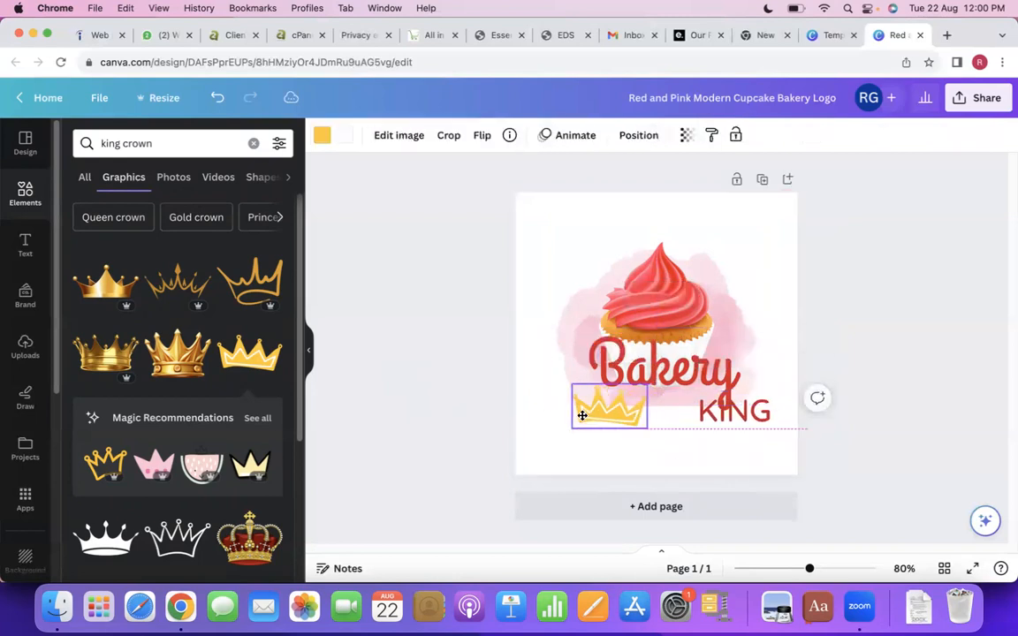
{"action": "left_click_drag", "start_coordinate": [719, 412], "coordinate": [660, 419]}
{"action": "left_click_drag", "start_coordinate": [745, 434], "coordinate": [753, 434]}
{"action": "left_click_drag", "start_coordinate": [686, 427], "coordinate": [687, 419]}
{"action": "left_click", "coordinate": [509, 424]}
{"action": "left_click", "coordinate": [555, 404]}
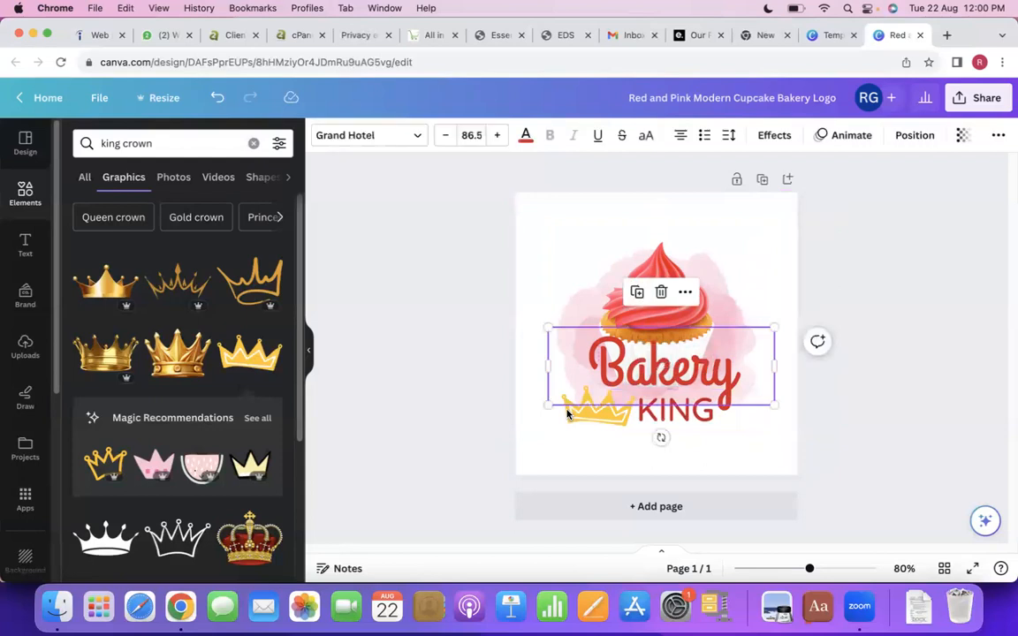
{"action": "left_click", "coordinate": [425, 409]}
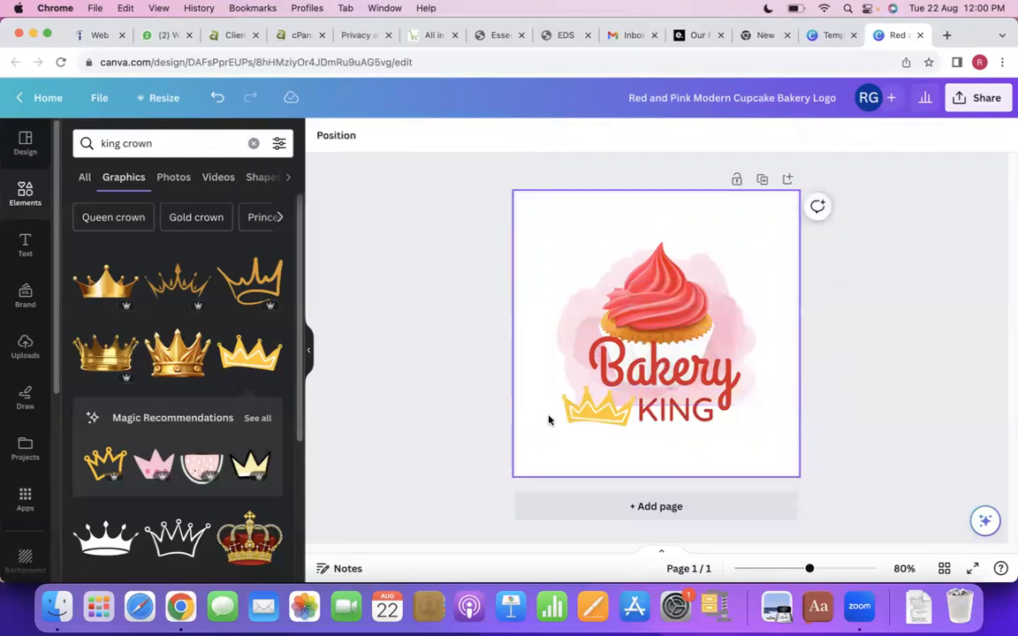
Step: Try the yellow crown above the end of "Bakery" and delete it from the design
{"action": "left_click_drag", "start_coordinate": [561, 403], "coordinate": [712, 353]}
{"action": "left_click", "coordinate": [459, 368]}
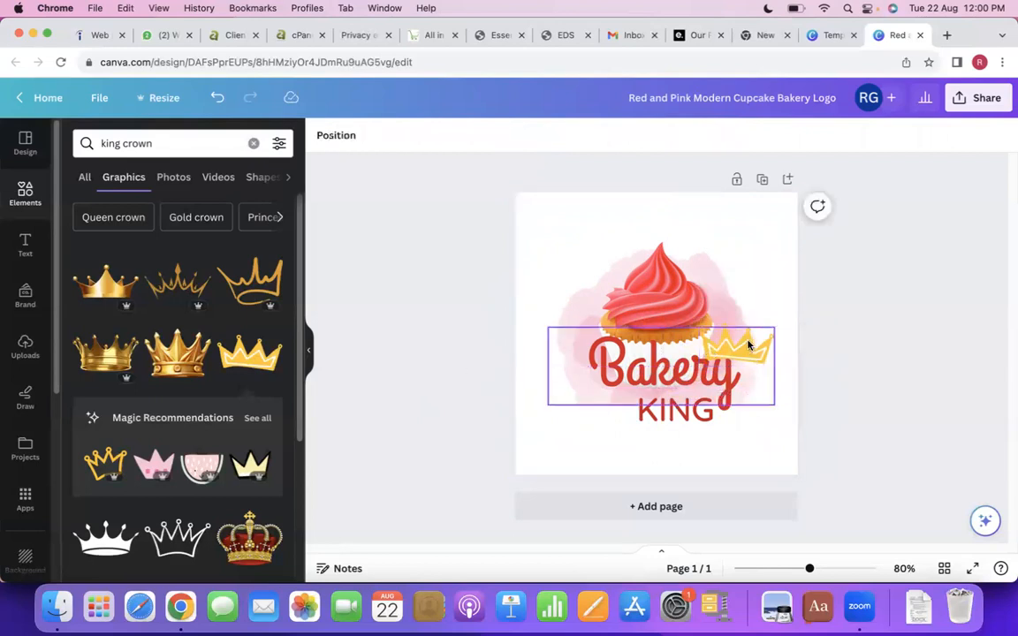
{"action": "left_click", "coordinate": [775, 346]}
{"action": "mouse_move", "coordinate": [765, 346]}
{"action": "left_mouse_down"}
{"action": "mouse_move", "coordinate": [798, 347]}
{"action": "mouse_move", "coordinate": [750, 354]}
{"action": "left_mouse_up"}
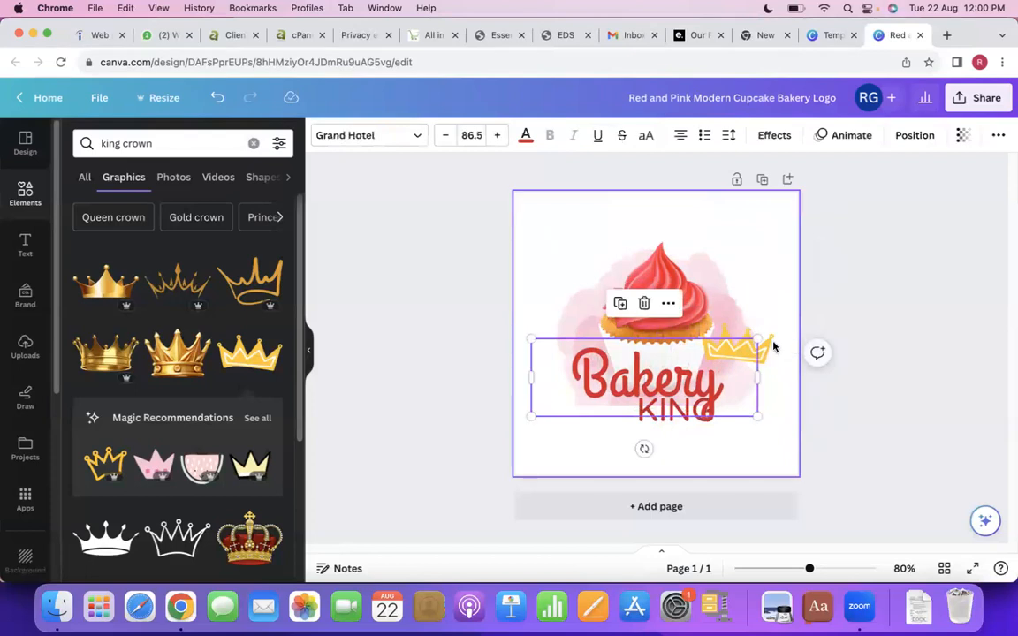
{"action": "right_click", "coordinate": [772, 344]}
{"action": "left_click", "coordinate": [819, 365]}
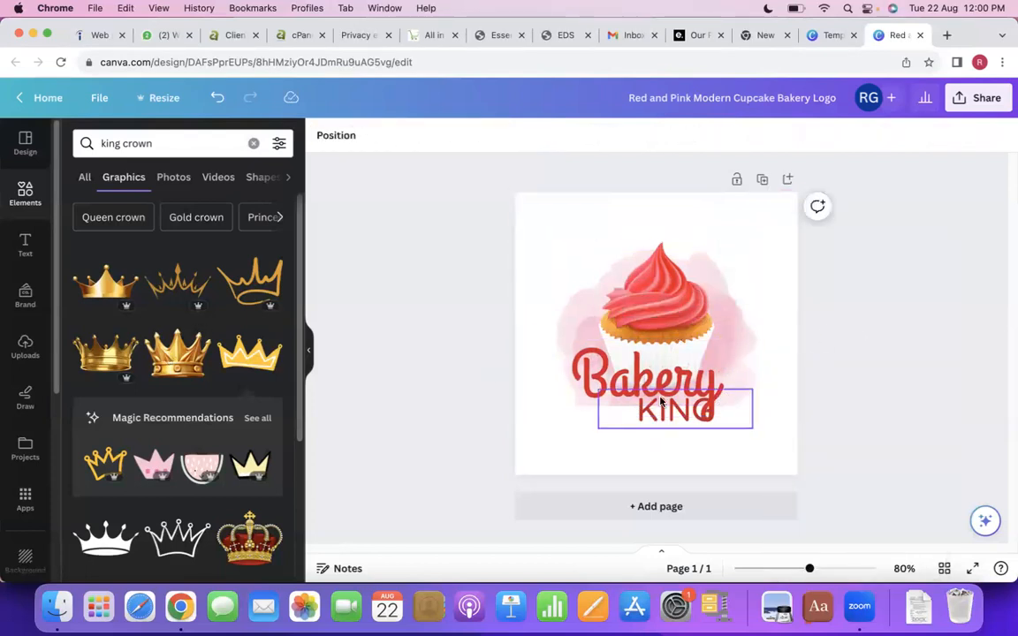
Step: Move "KING" slightly left and up, and raise "Bakery" a little closer to the cupcake top
{"action": "left_click_drag", "start_coordinate": [688, 421], "coordinate": [652, 411]}
{"action": "left_click", "coordinate": [577, 387]}
{"action": "left_click", "coordinate": [674, 440]}
{"action": "left_click", "coordinate": [684, 415]}
{"action": "left_click", "coordinate": [428, 435]}
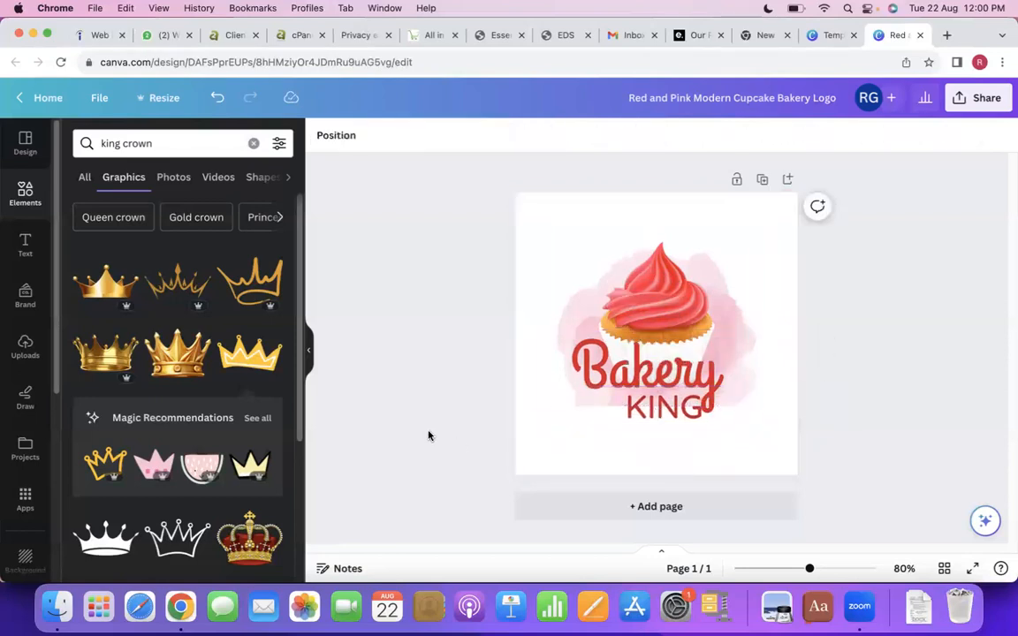
Step: Add the red and gold jewelled crown graphic, shrink it and place it directly left of "KING"
{"action": "scroll", "coordinate": [137, 358], "scroll_direction": "down", "scroll_amount": 2}
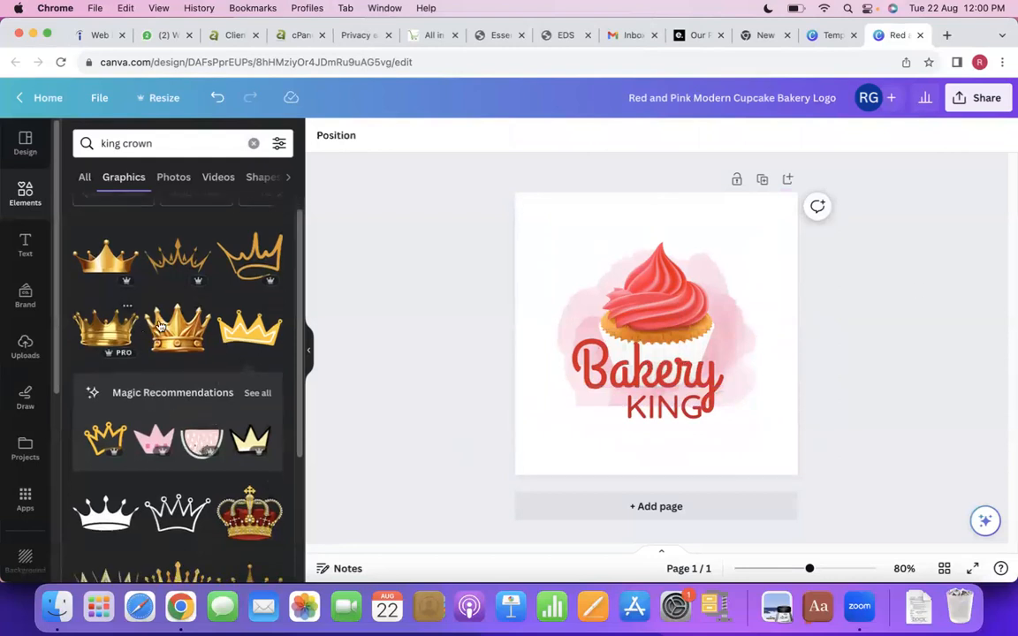
{"action": "left_click", "coordinate": [255, 517]}
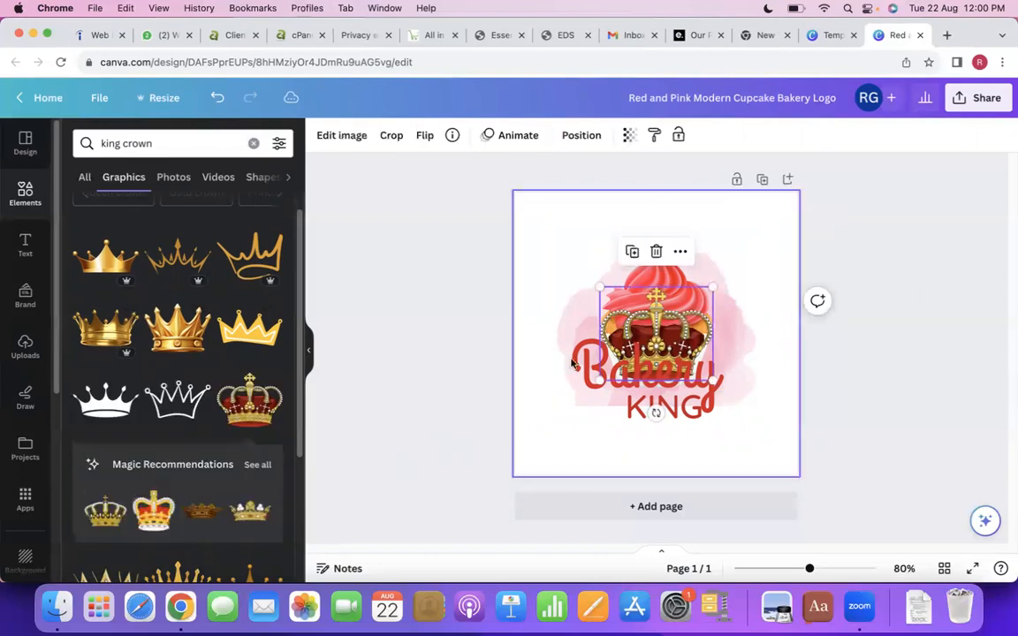
{"action": "left_click_drag", "start_coordinate": [710, 287], "coordinate": [602, 402]}
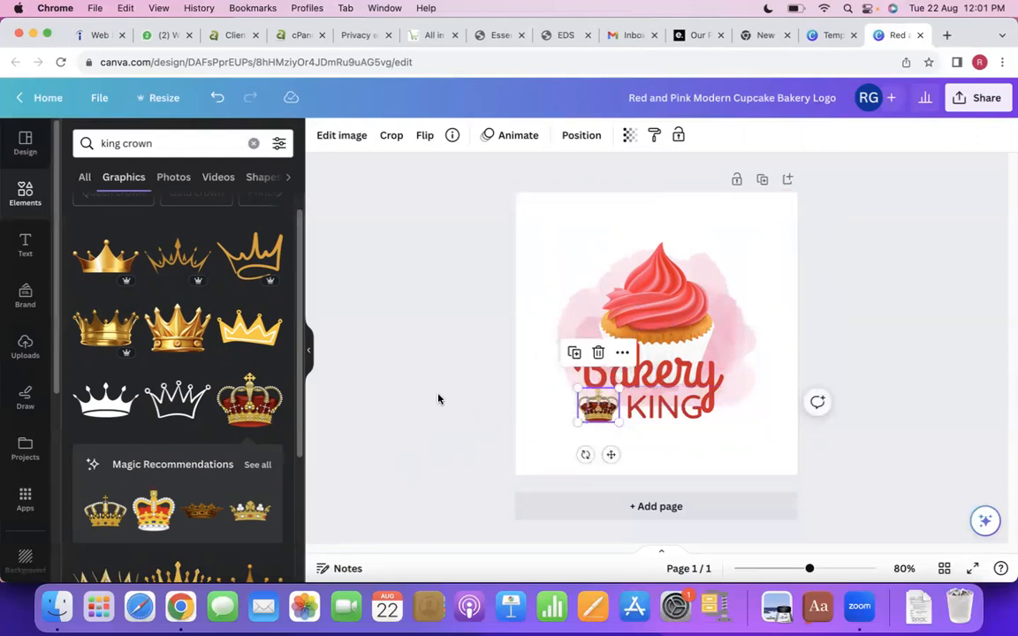
{"action": "left_click", "coordinate": [437, 400]}
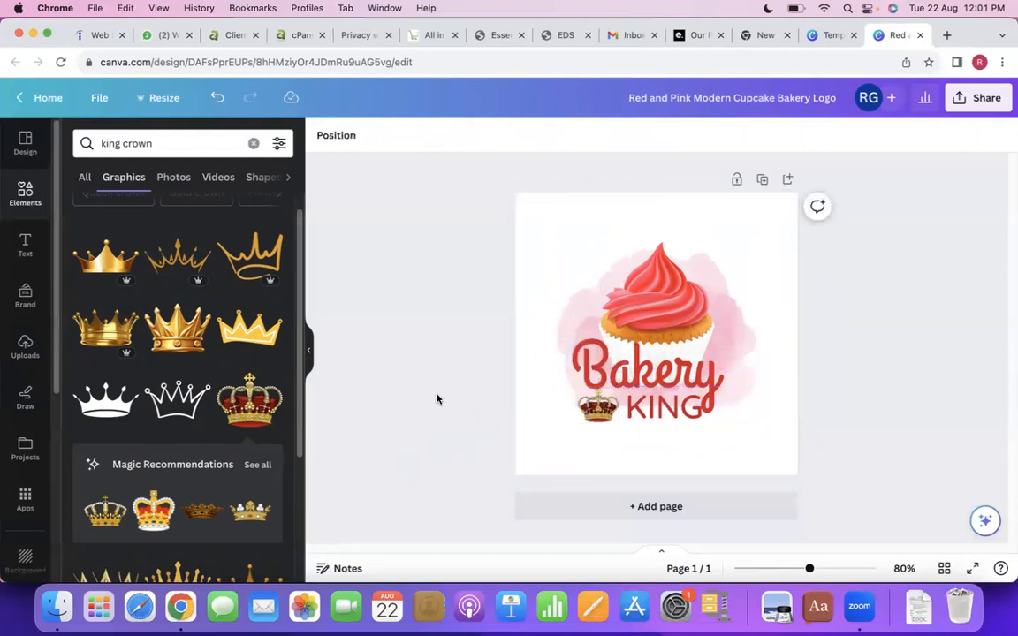
Step: Nudge "KING" slightly left so that it sits closer to the jewelled crown
{"action": "scroll", "coordinate": [198, 398], "scroll_direction": "down", "scroll_amount": 4}
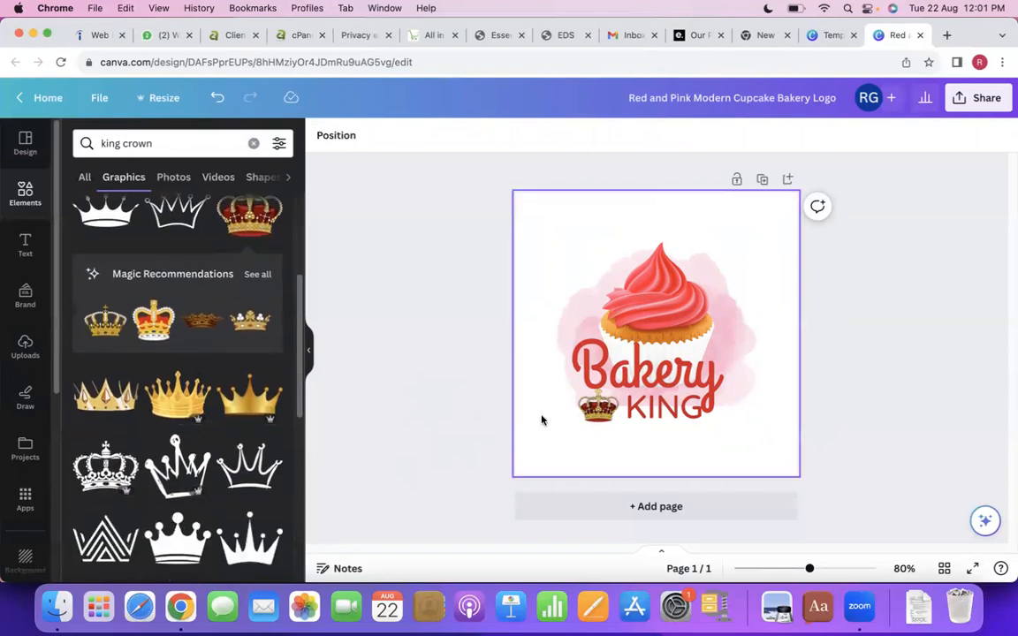
{"action": "left_click_drag", "start_coordinate": [680, 411], "coordinate": [677, 409]}
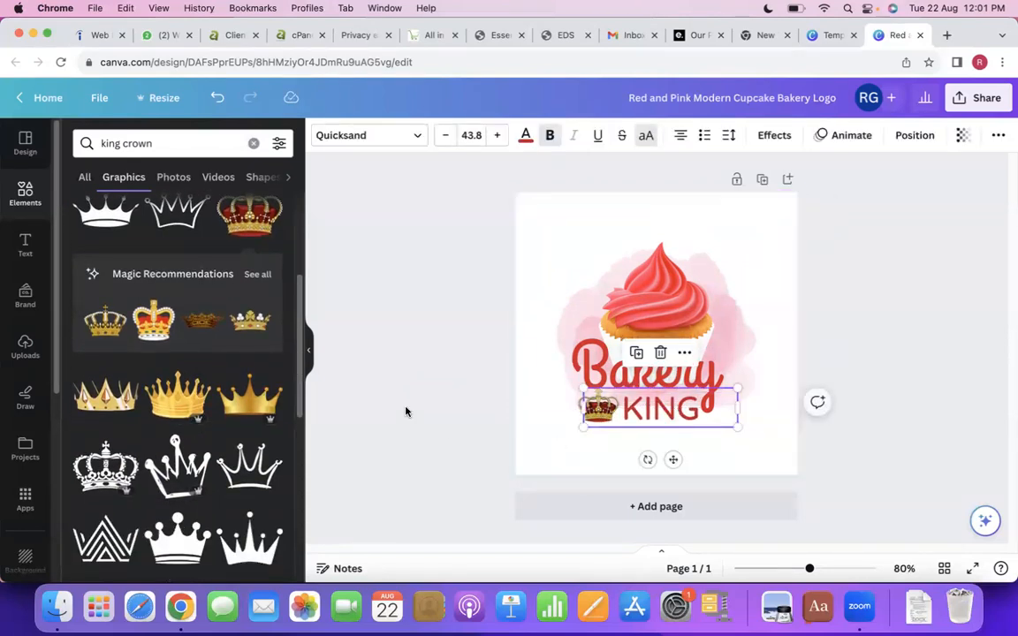
{"action": "left_click", "coordinate": [405, 412]}
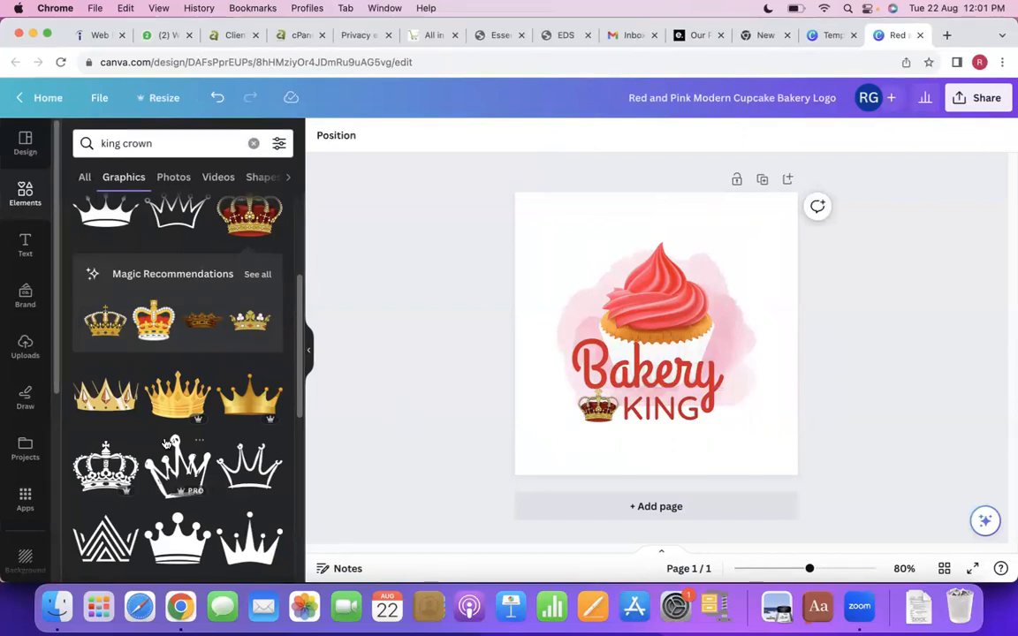
Step: Browse the similar bakery and cake logo templates on the Red and Pink Modern Cupcake Bakery Logo page
{"action": "left_click", "coordinate": [830, 35]}
{"action": "scroll", "coordinate": [579, 289], "scroll_direction": "down", "scroll_amount": 3}
{"action": "scroll", "coordinate": [495, 304], "scroll_direction": "down", "scroll_amount": 3}
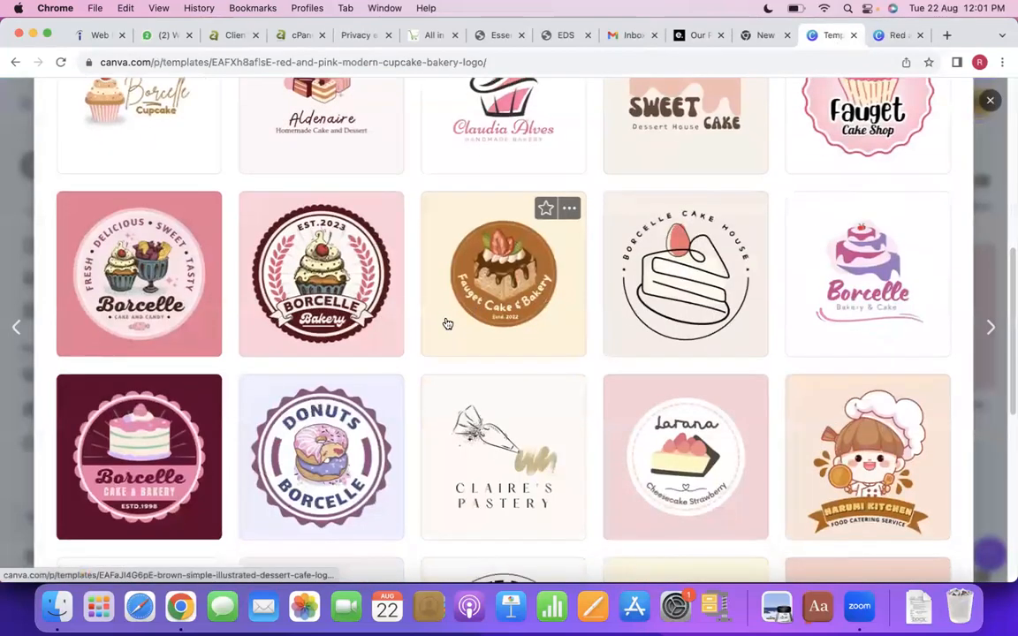
{"action": "scroll", "coordinate": [446, 323], "scroll_direction": "down", "scroll_amount": 3}
{"action": "scroll", "coordinate": [375, 338], "scroll_direction": "up", "scroll_amount": 5}
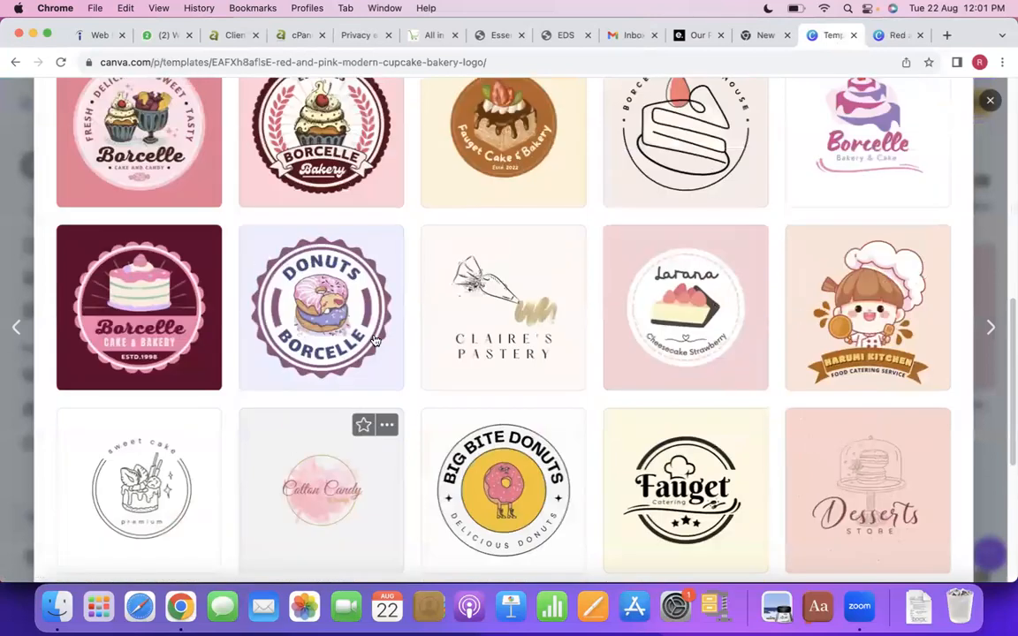
{"action": "scroll", "coordinate": [374, 340], "scroll_direction": "up", "scroll_amount": 1}
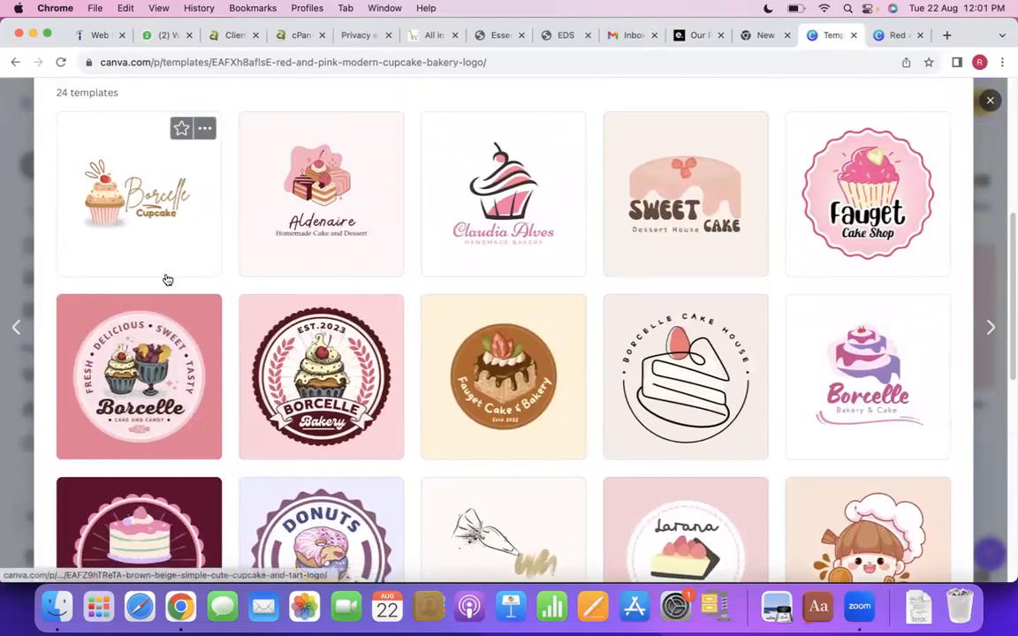
{"action": "scroll", "coordinate": [157, 257], "scroll_direction": "down", "scroll_amount": 1}
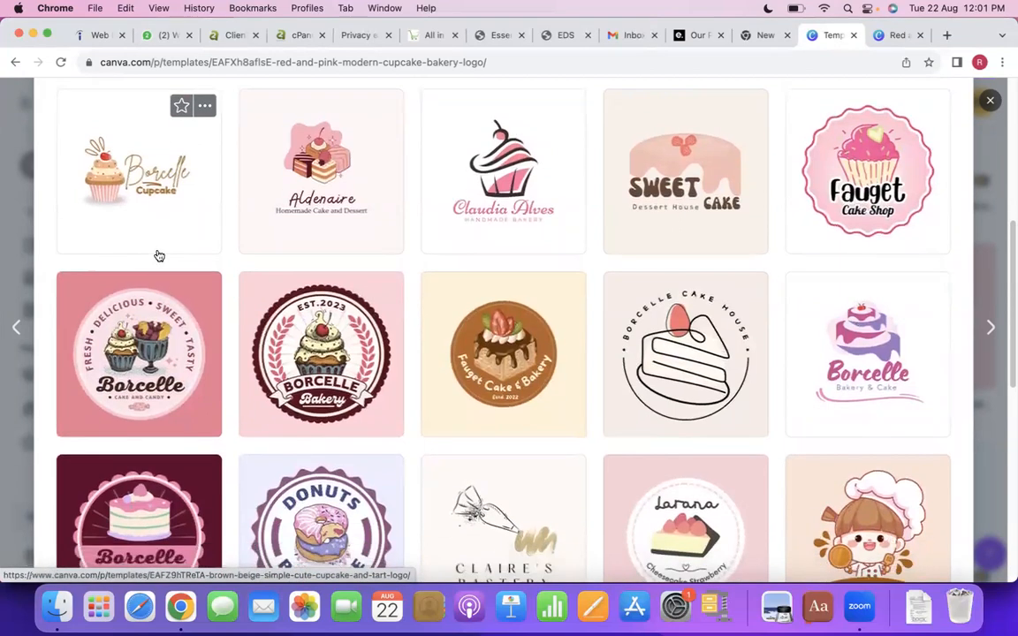
{"action": "scroll", "coordinate": [157, 255], "scroll_direction": "down", "scroll_amount": 3}
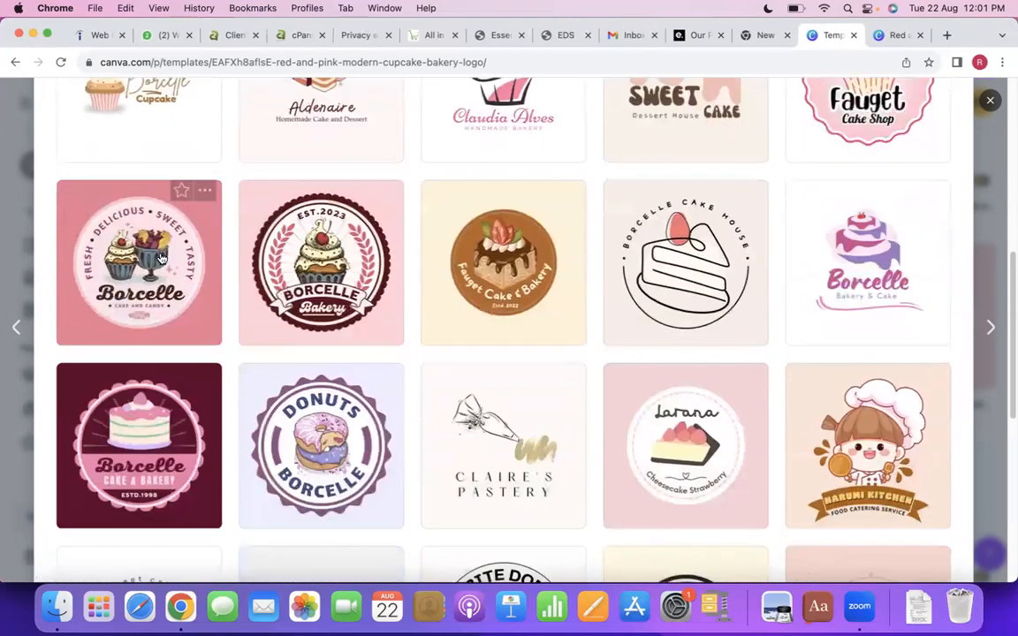
{"action": "scroll", "coordinate": [163, 262], "scroll_direction": "up", "scroll_amount": 8}
{"action": "scroll", "coordinate": [163, 262], "scroll_direction": "down", "scroll_amount": 3}
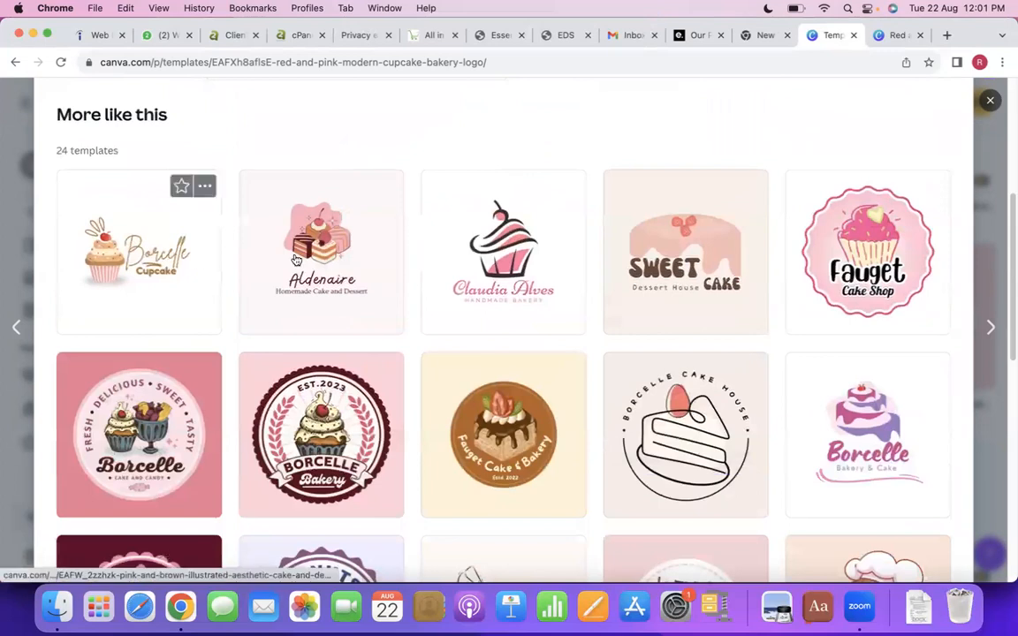
{"action": "scroll", "coordinate": [434, 308], "scroll_direction": "down", "scroll_amount": 6}
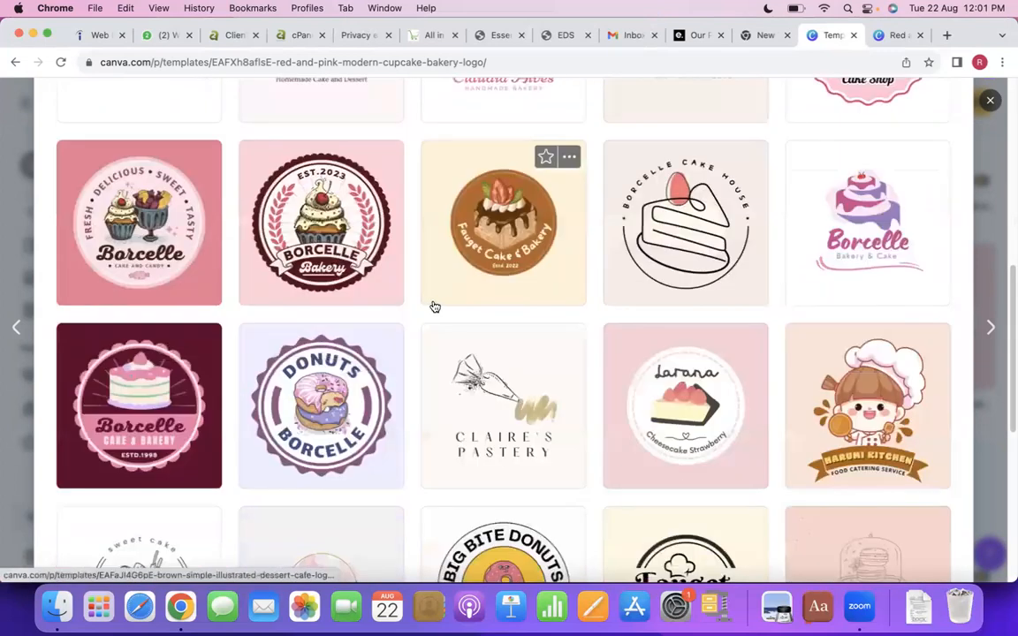
{"action": "scroll", "coordinate": [434, 307], "scroll_direction": "down", "scroll_amount": 6}
{"action": "scroll", "coordinate": [359, 334], "scroll_direction": "down", "scroll_amount": 3}
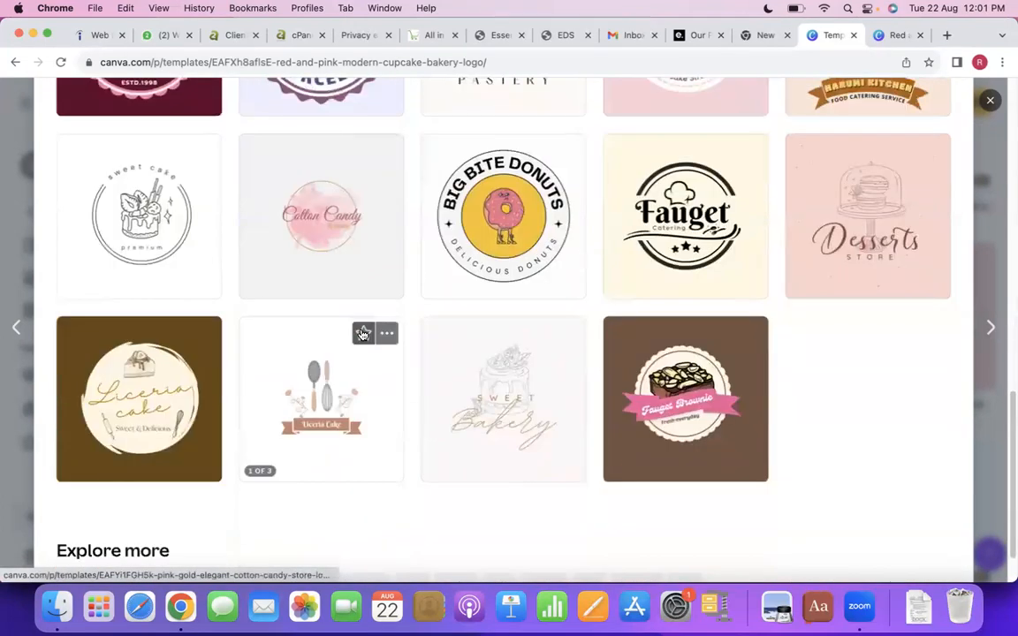
{"action": "scroll", "coordinate": [362, 335], "scroll_direction": "up", "scroll_amount": 6}
{"action": "scroll", "coordinate": [363, 335], "scroll_direction": "up", "scroll_amount": 7}
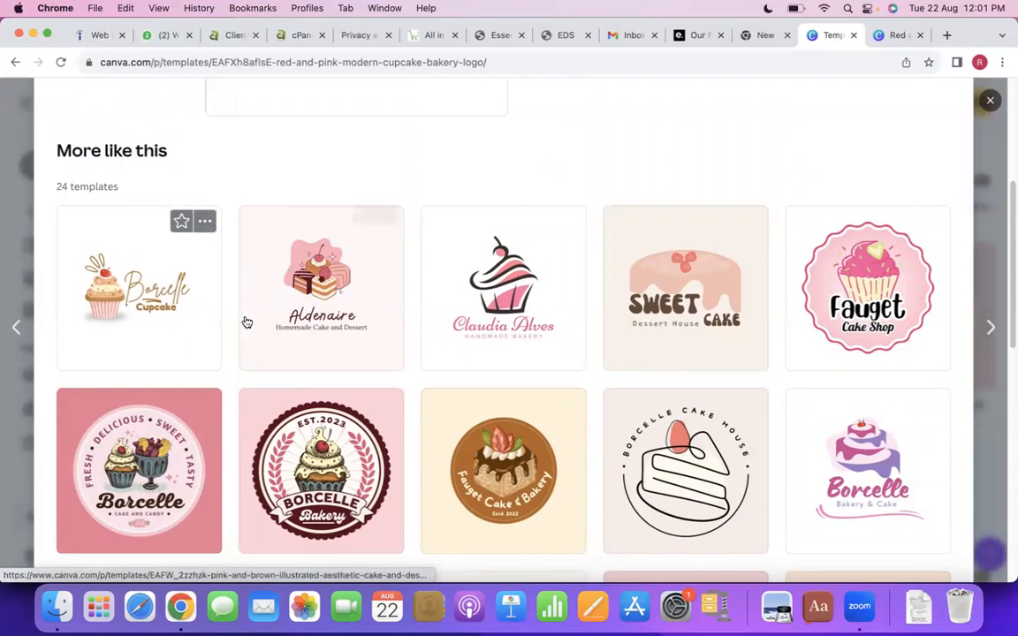
Step: Open the Pink Brown Modern Handmade Cupcake Shop Logo template as a new design for customization
{"action": "left_click", "coordinate": [505, 311]}
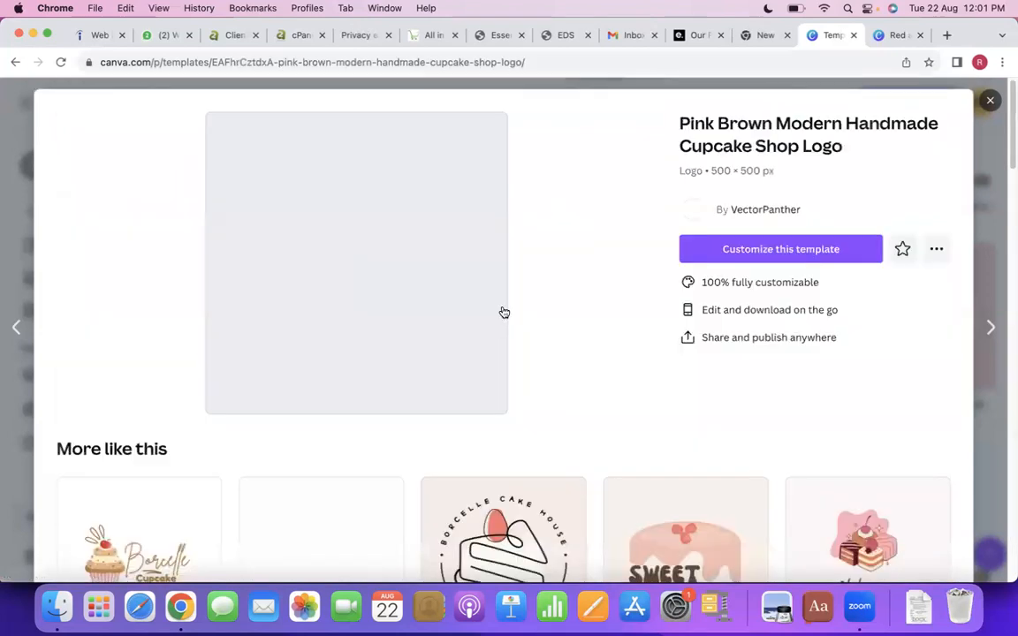
{"action": "left_click", "coordinate": [774, 252]}
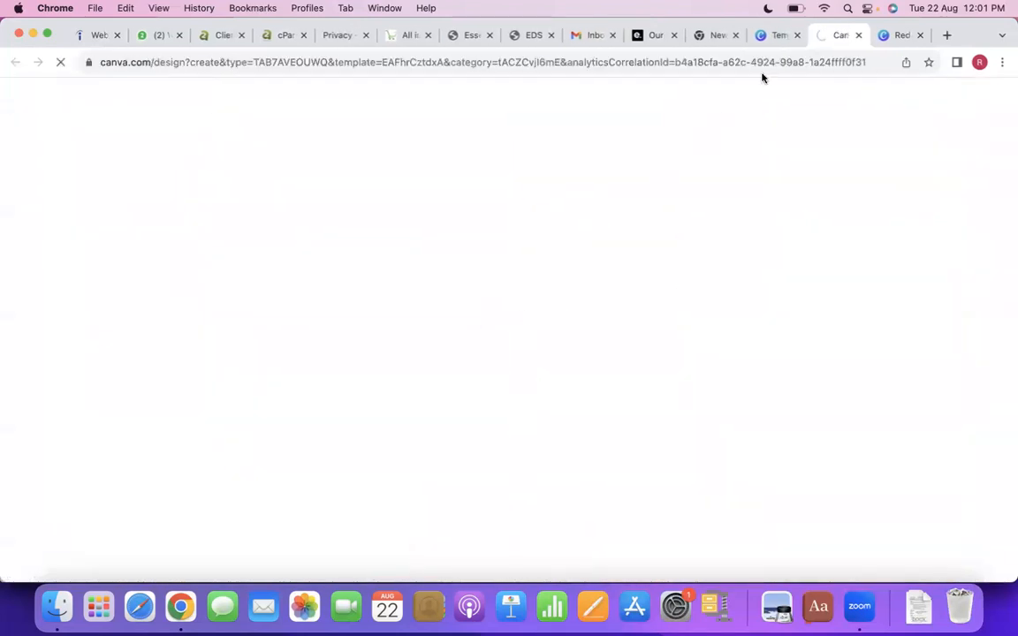
{"action": "left_click", "coordinate": [774, 36]}
{"action": "scroll", "coordinate": [423, 322], "scroll_direction": "down", "scroll_amount": 10}
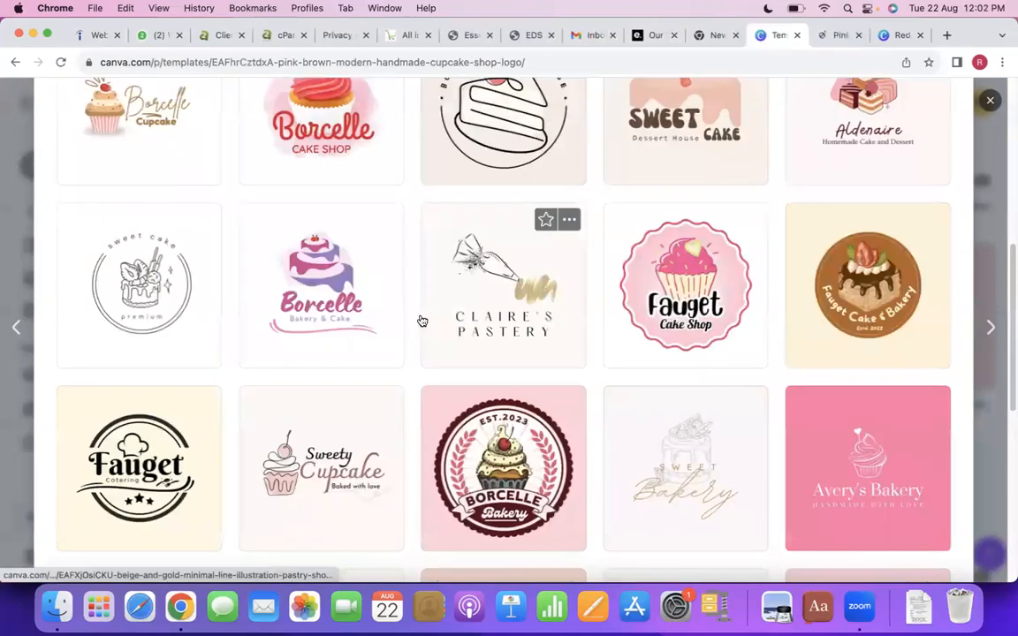
{"action": "scroll", "coordinate": [563, 324], "scroll_direction": "down", "scroll_amount": 6}
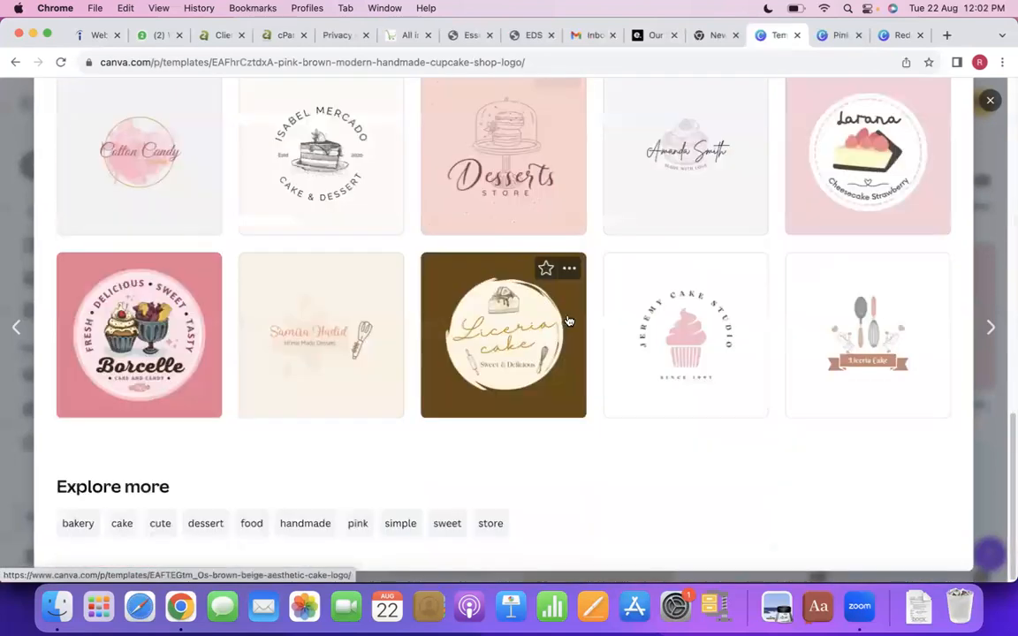
{"action": "scroll", "coordinate": [689, 281], "scroll_direction": "up", "scroll_amount": 5}
{"action": "left_click", "coordinate": [830, 36]}
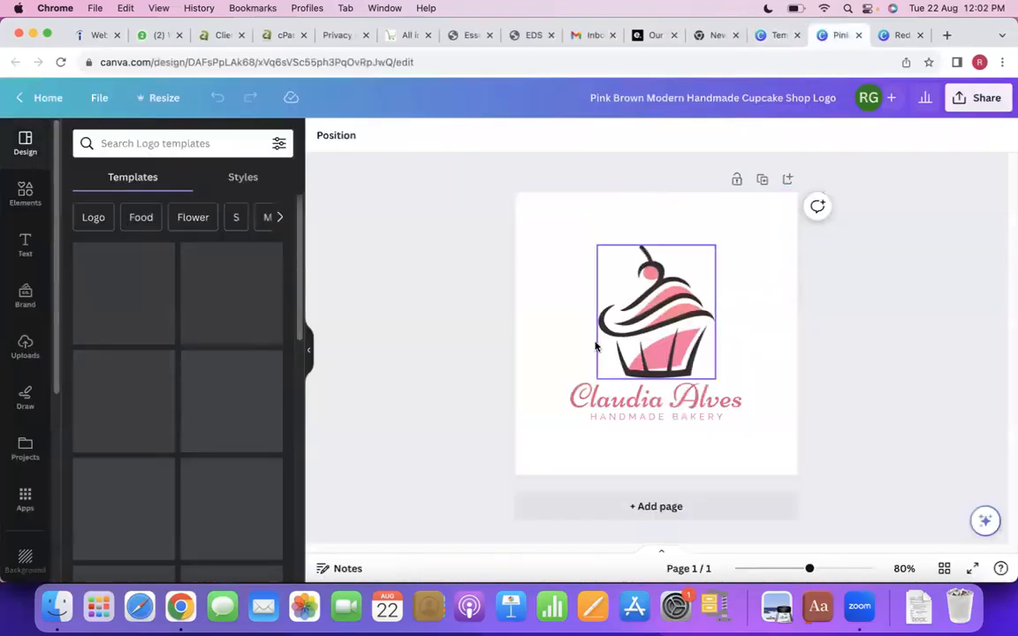
Step: Replace the placeholder name below the cupcake with "BakeryKing"
{"action": "left_click", "coordinate": [622, 407]}
{"action": "left_click", "coordinate": [723, 400]}
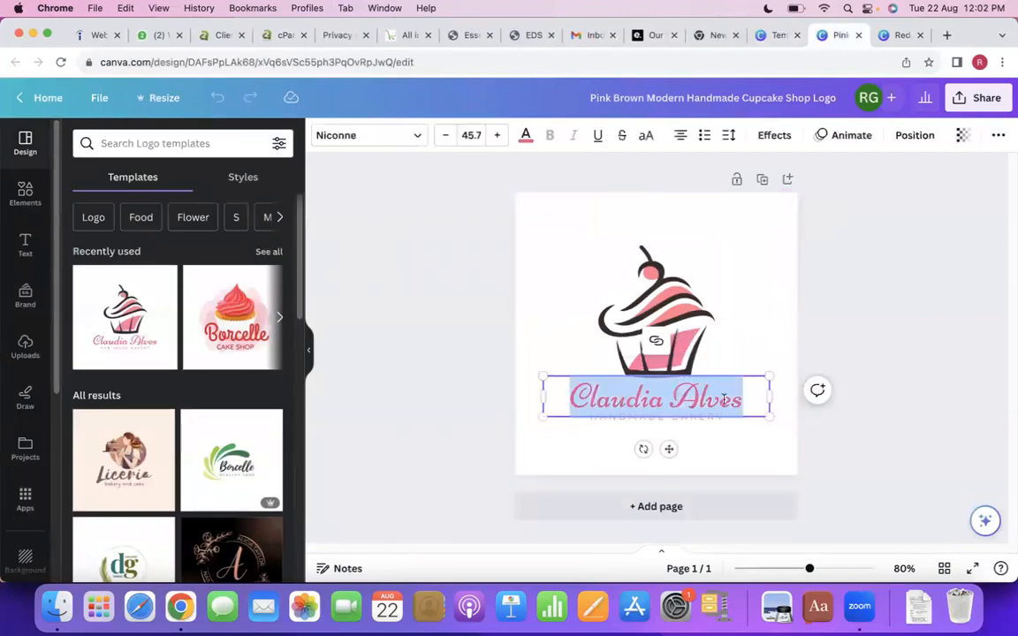
{"action": "left_click", "coordinate": [754, 397]}
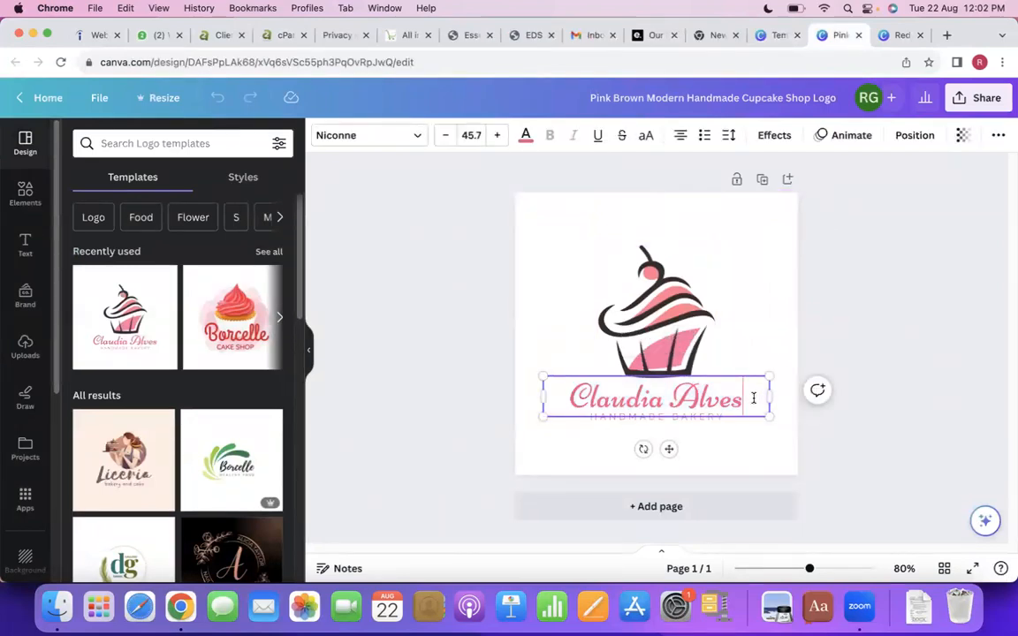
{"action": "key", "text": "BackSpace"}
{"action": "key", "text": "BackSpace"}
{"action": "key", "text": "BackSpace"}
{"action": "key", "text": "BackSpace"}
{"action": "key", "text": "BackSpace"}
{"action": "key", "text": "BackSpace"}
{"action": "key", "text": "BackSpace"}
{"action": "key", "text": "BackSpace"}
{"action": "key", "text": "BackSpace"}
{"action": "key", "text": "BackSpace"}
{"action": "key", "text": "BackSpace"}
{"action": "key", "text": "BackSpace"}
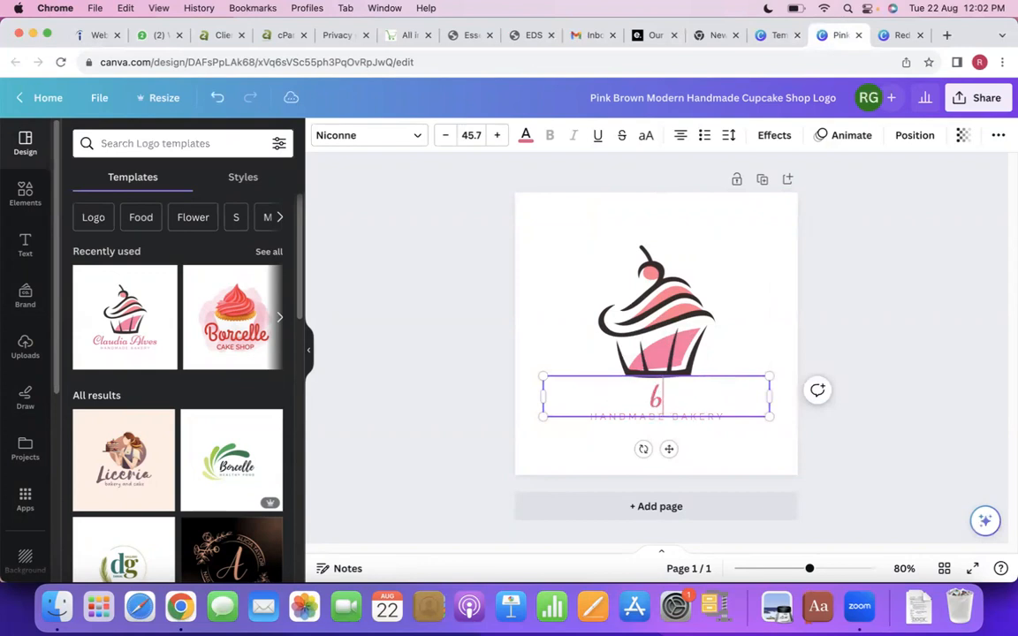
{"action": "type", "text": "Bakery"}
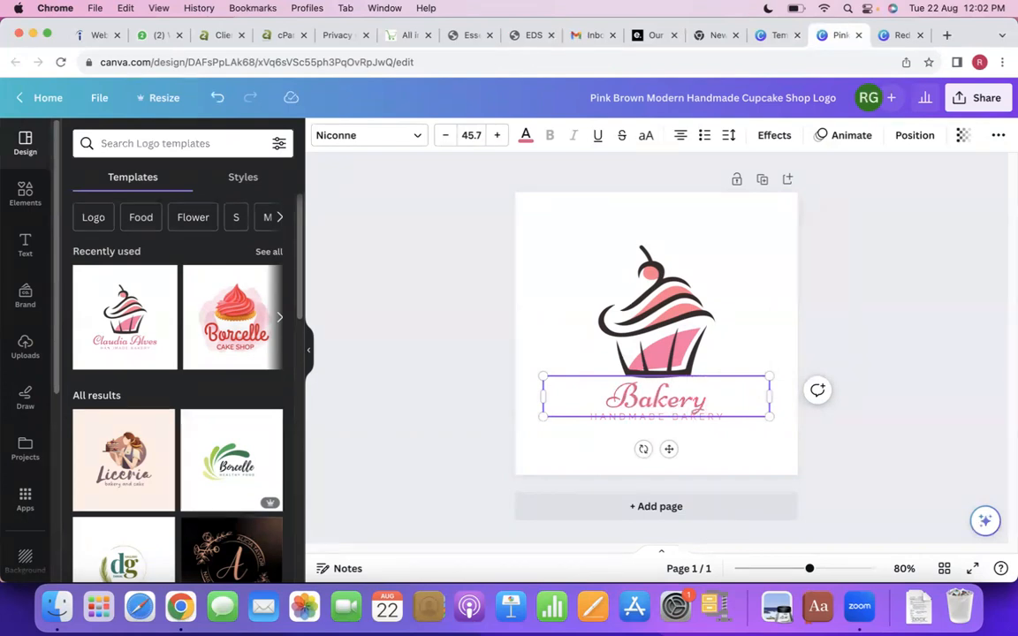
{"action": "type", "text": "King"}
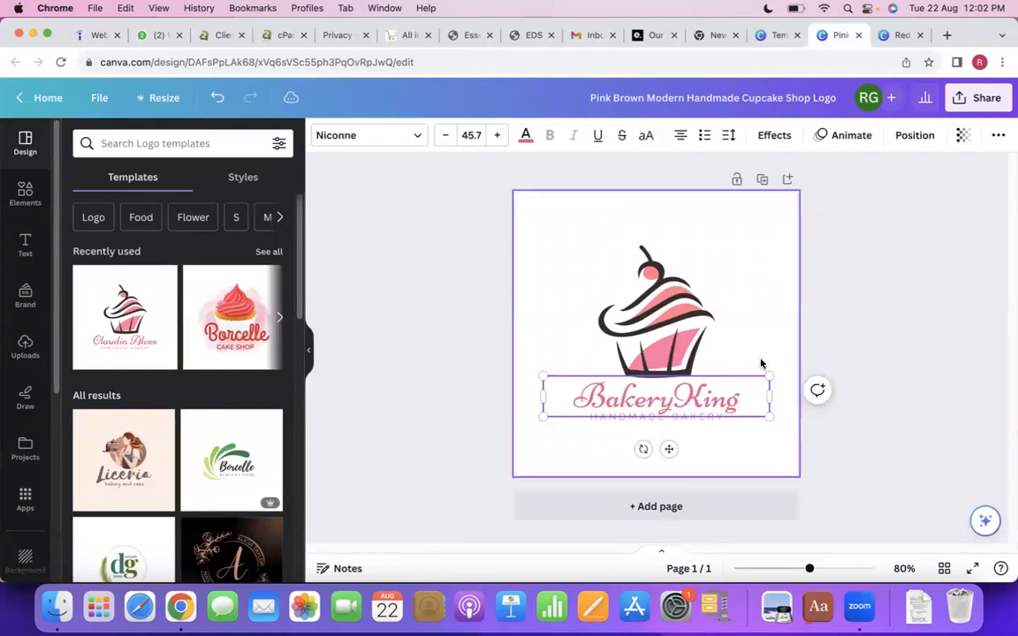
{"action": "left_click", "coordinate": [886, 330]}
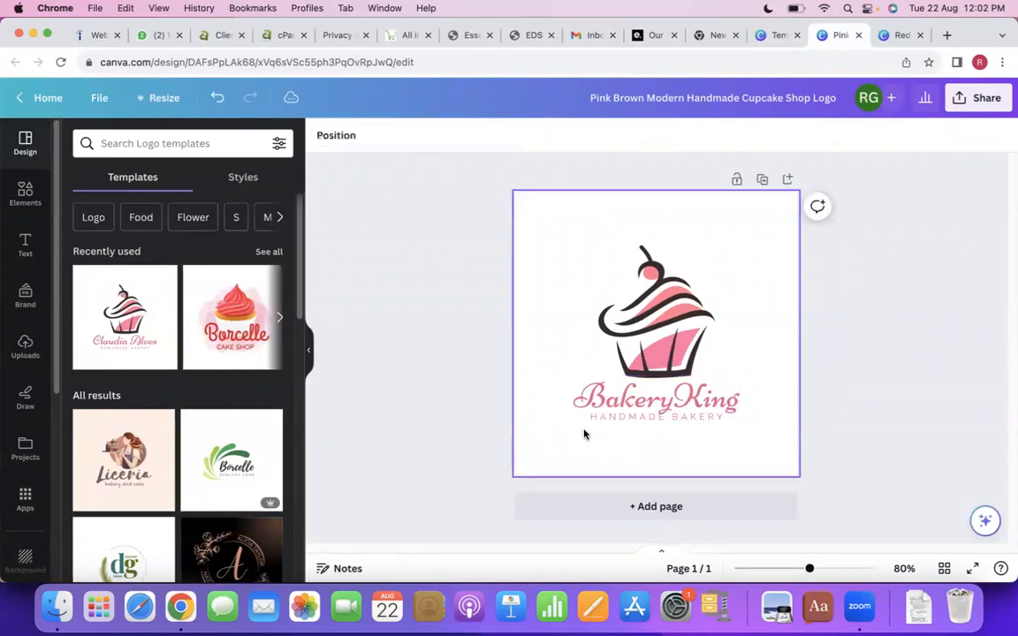
{"action": "left_click", "coordinate": [624, 421]}
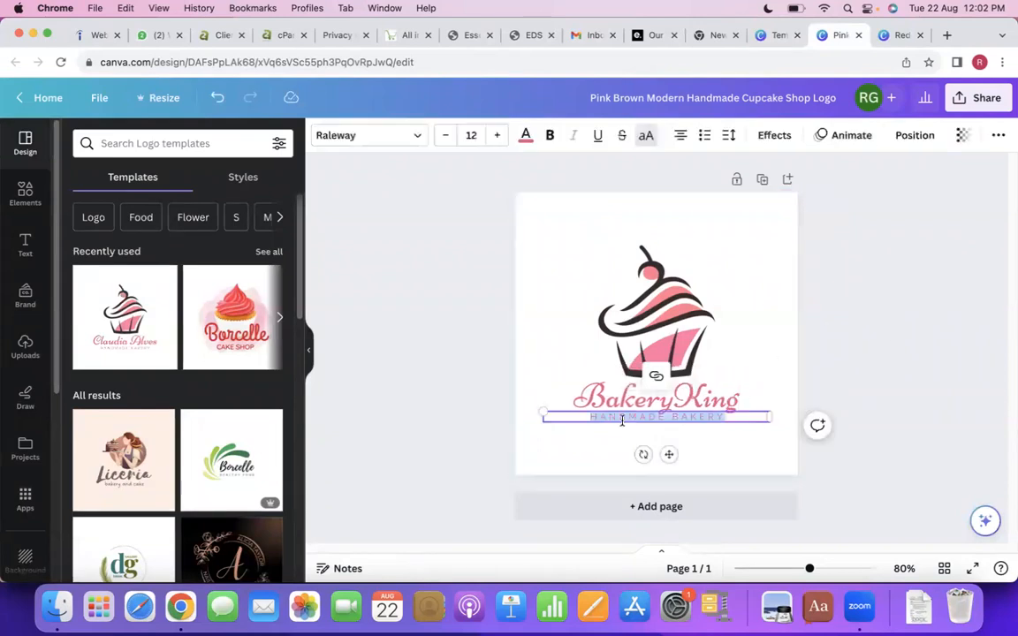
{"action": "left_click", "coordinate": [604, 429]}
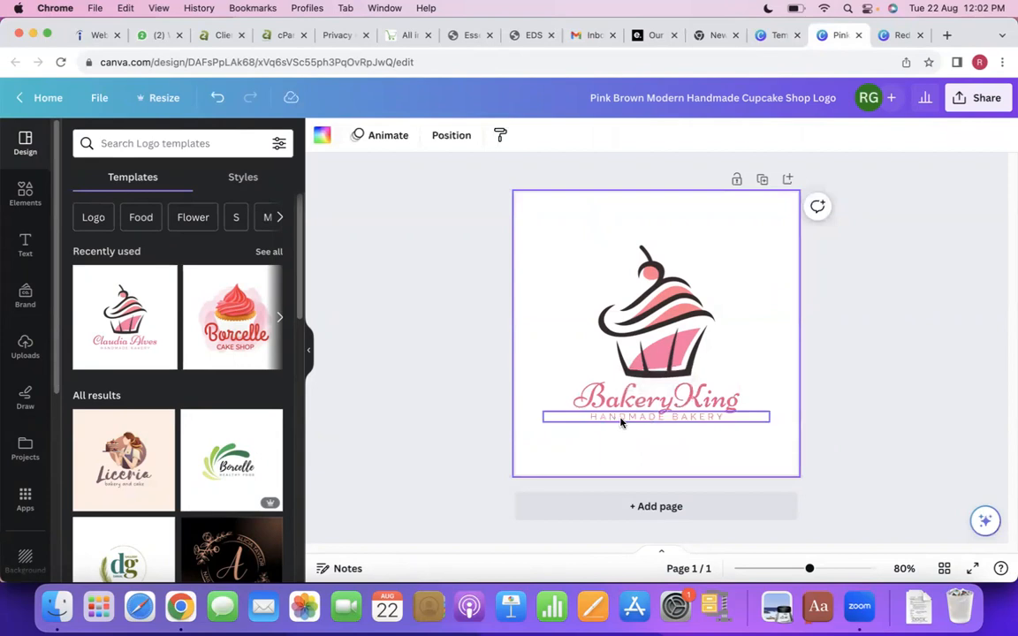
{"action": "left_click", "coordinate": [623, 421]}
{"action": "left_click", "coordinate": [584, 449]}
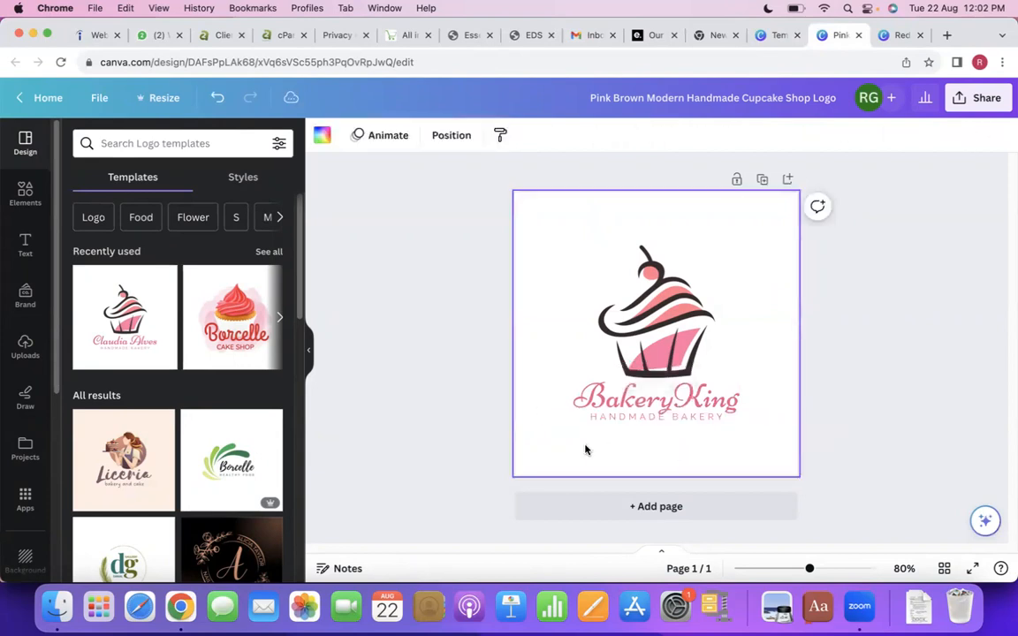
{"action": "left_click", "coordinate": [443, 361]}
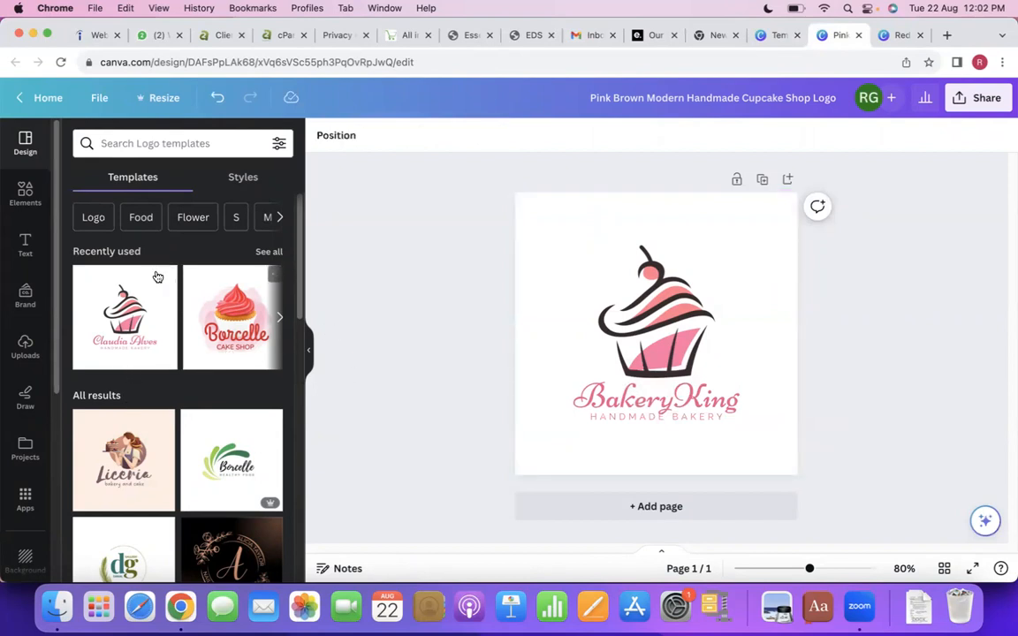
Step: Add the plain gold crown graphic, shrink it and place it over the end of "BakeryKing"
{"action": "left_click", "coordinate": [173, 145]}
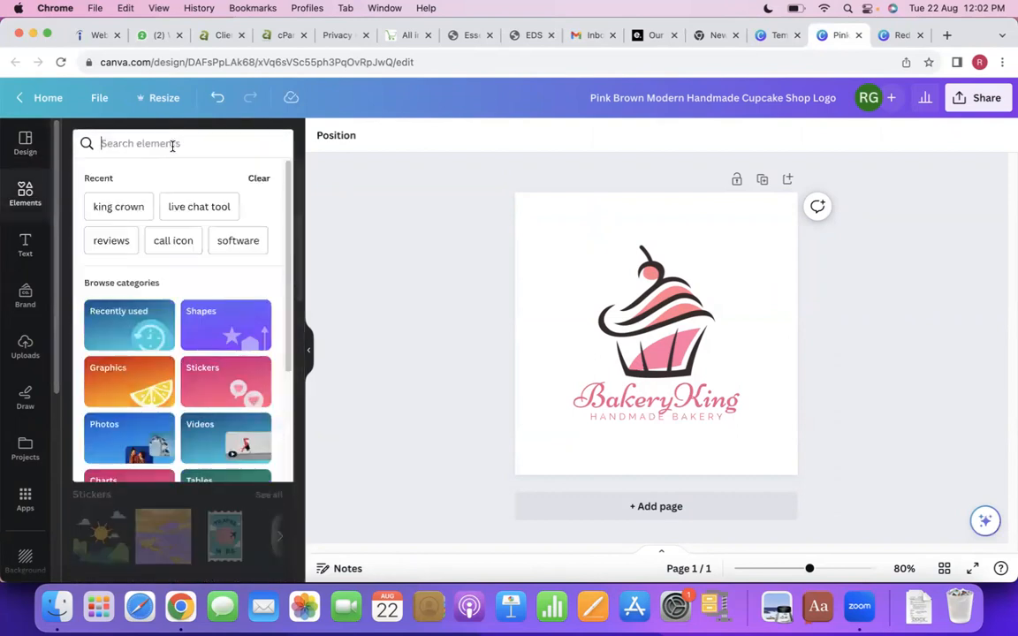
{"action": "left_click", "coordinate": [372, 238]}
{"action": "left_click", "coordinate": [164, 264]}
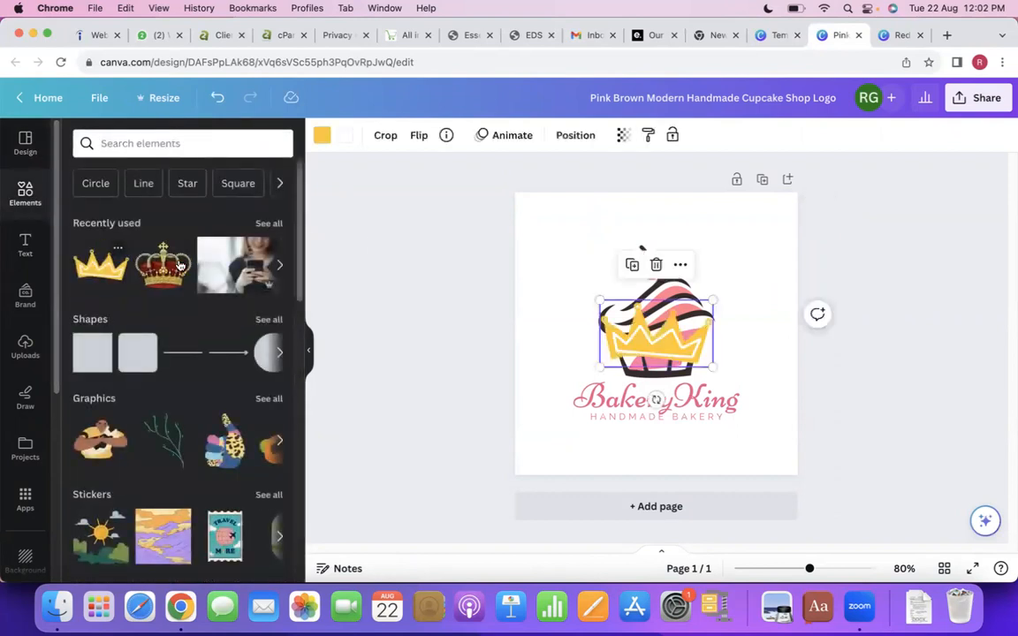
{"action": "left_click_drag", "start_coordinate": [712, 298], "coordinate": [731, 380]}
{"action": "left_click", "coordinate": [992, 324]}
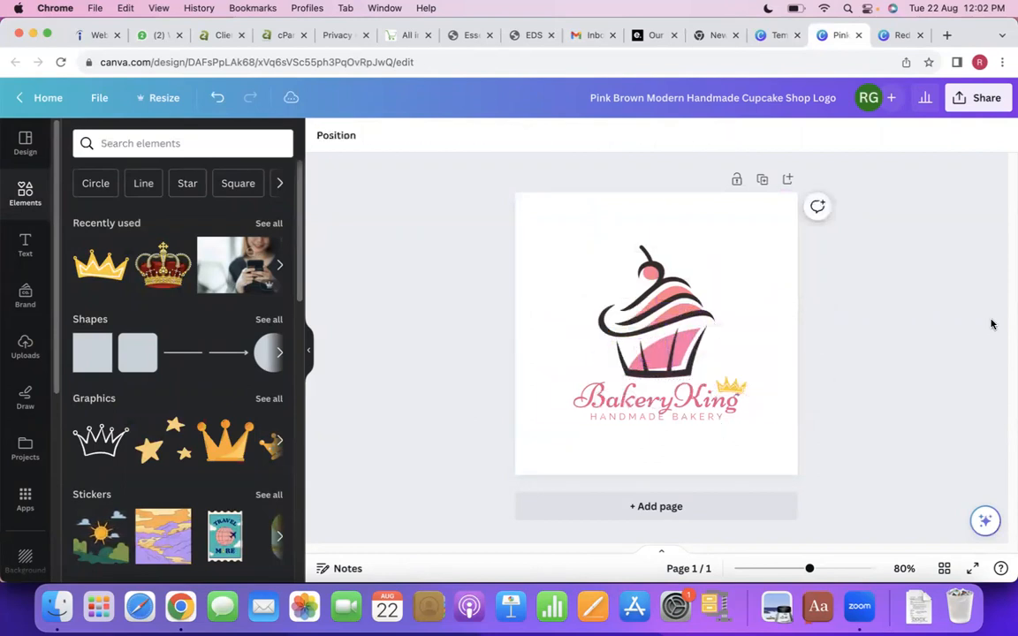
Step: Undo the crown's placement and reposition it slightly higher, just above the final "g" of "BakeryKing"
{"action": "left_click", "coordinate": [722, 385]}
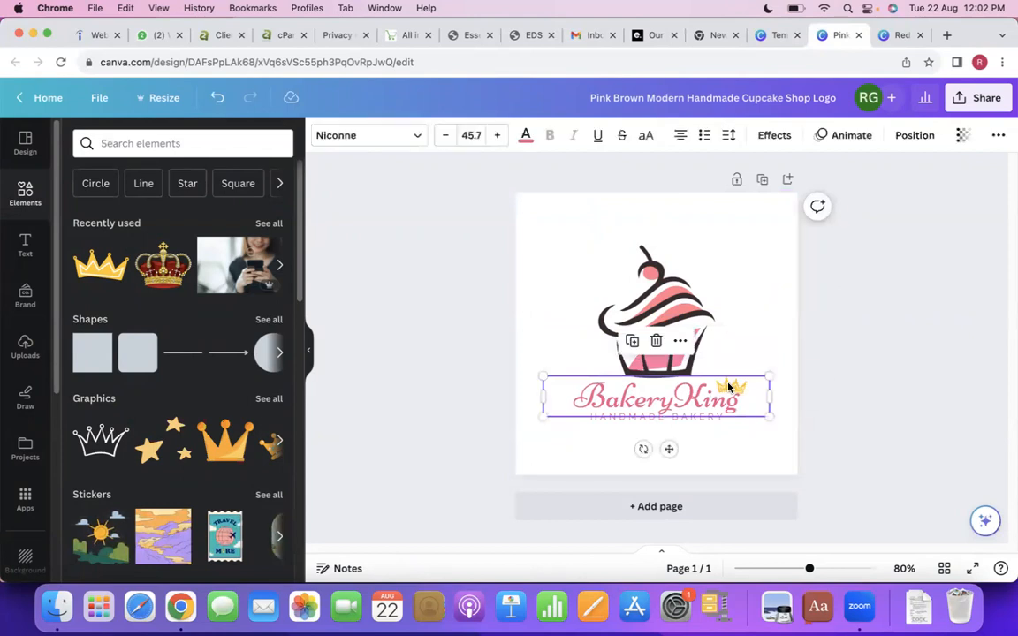
{"action": "left_click_drag", "start_coordinate": [721, 384], "coordinate": [730, 383]}
{"action": "left_click", "coordinate": [904, 371]}
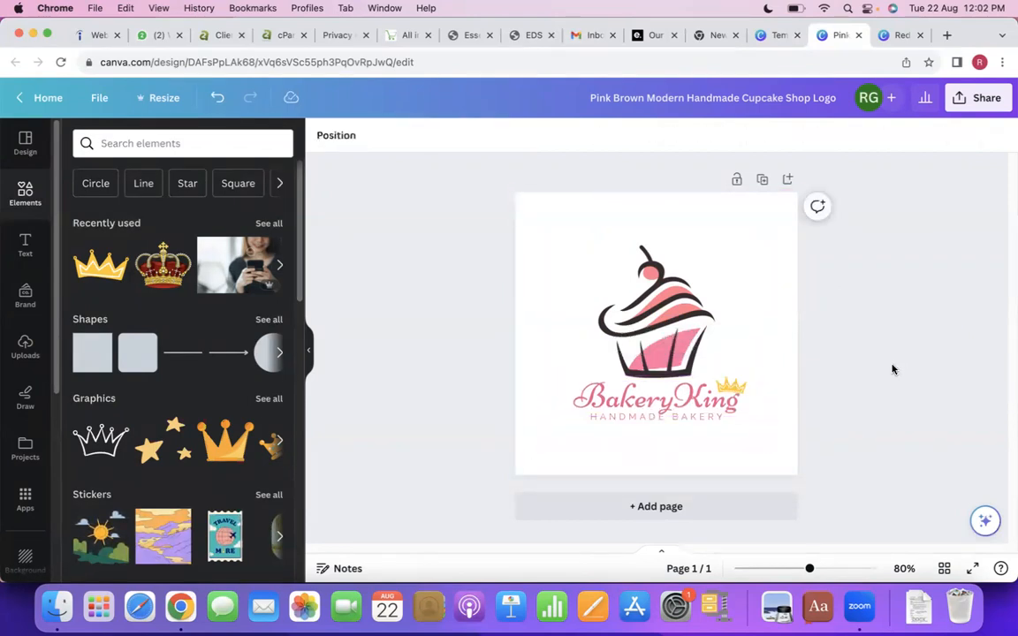
{"action": "left_click", "coordinate": [726, 385]}
{"action": "left_click", "coordinate": [736, 358]}
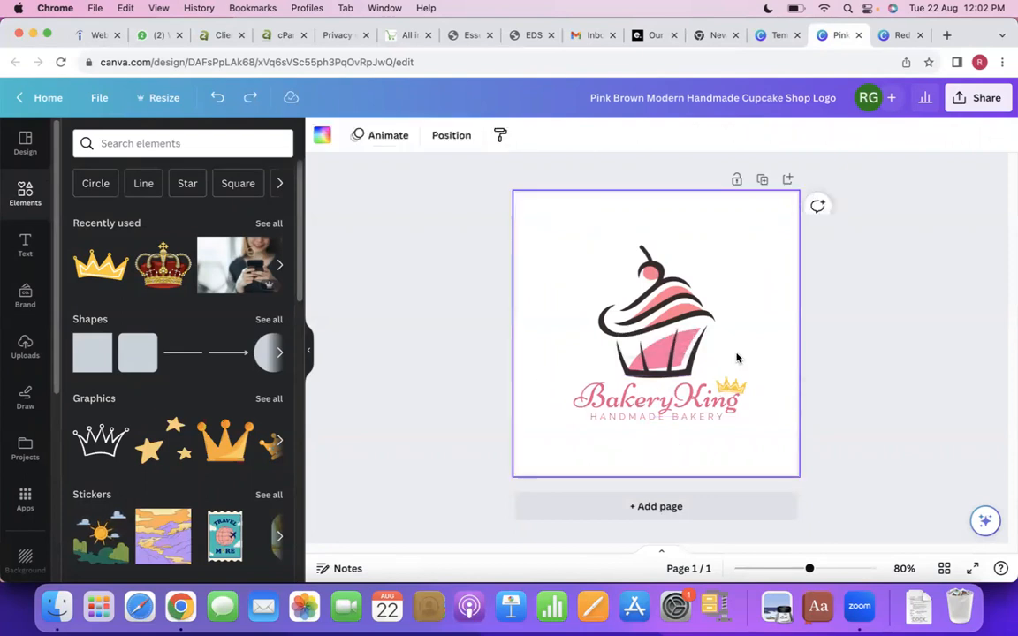
{"action": "key", "text": "super+z"}
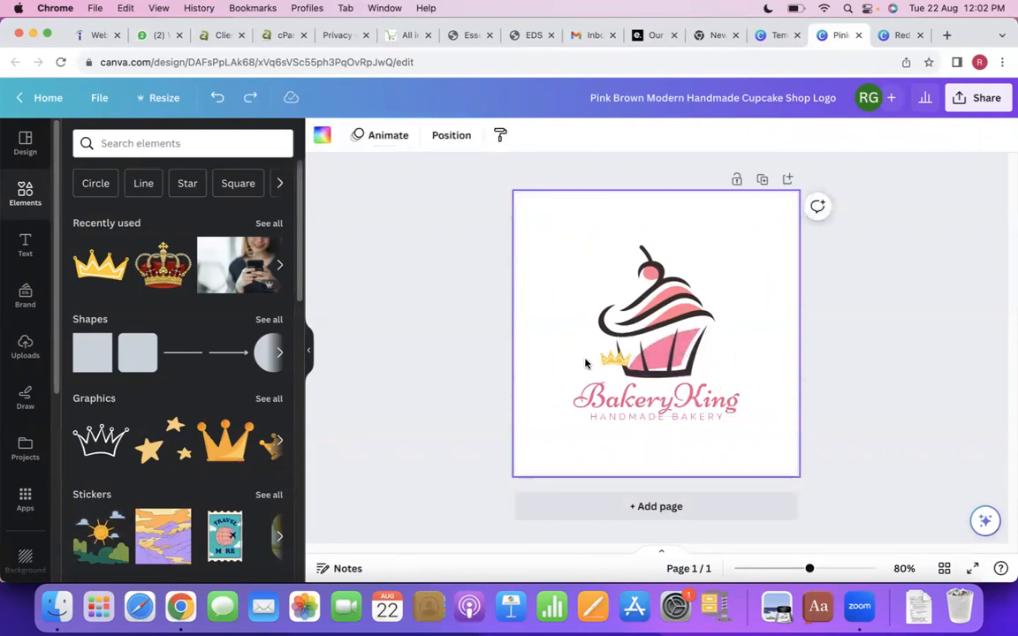
{"action": "left_click_drag", "start_coordinate": [611, 360], "coordinate": [733, 377]}
{"action": "left_click", "coordinate": [892, 320]}
{"action": "left_click", "coordinate": [962, 352]}
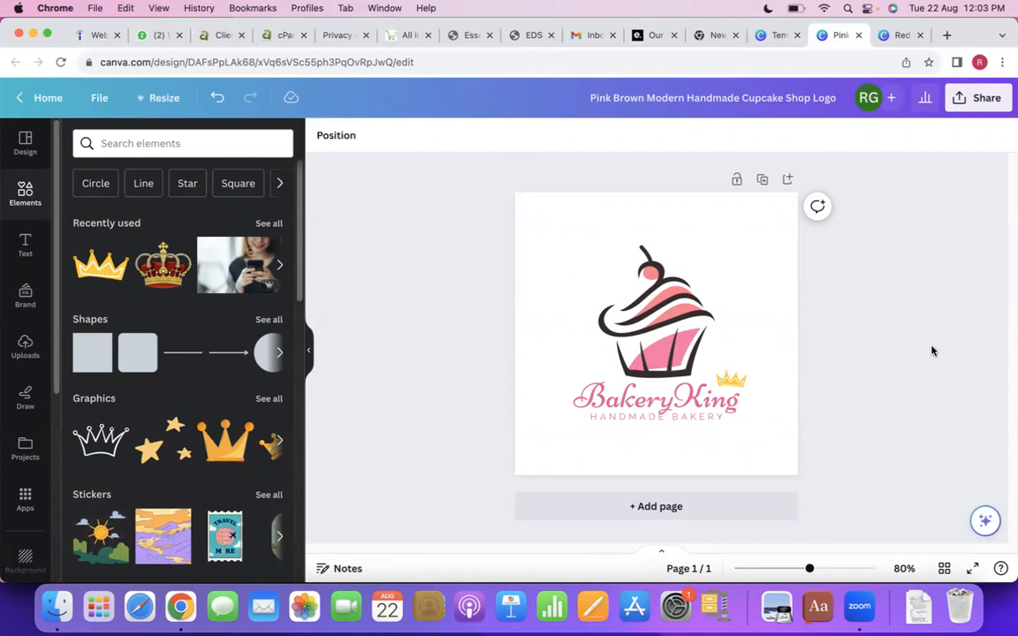
Step: Adjust the crown's size and move it closer to the letters at the end of "BakeryKing"
{"action": "left_click", "coordinate": [754, 355]}
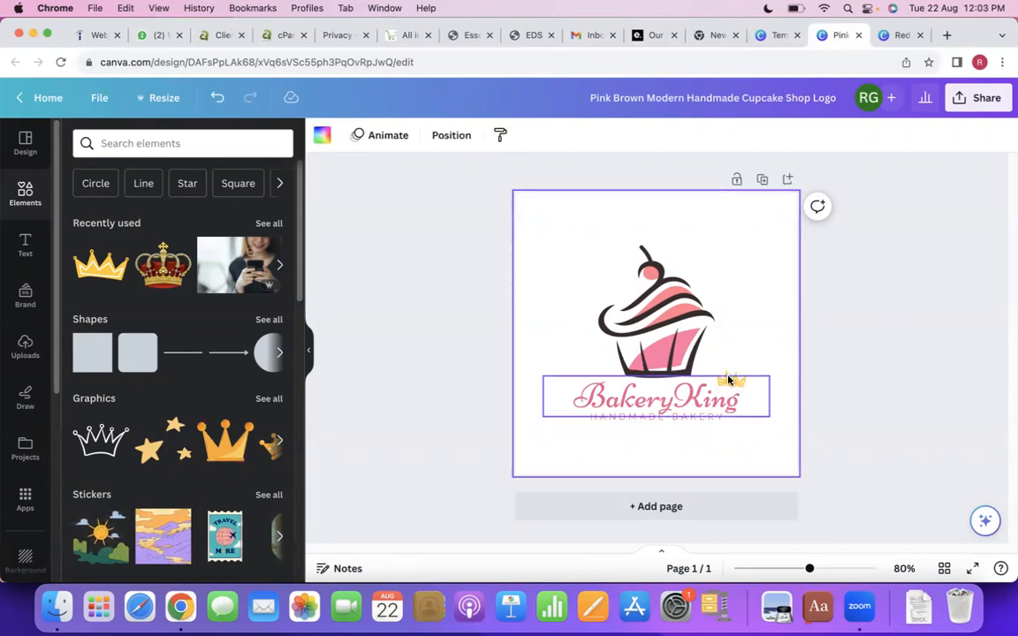
{"action": "left_click", "coordinate": [731, 376]}
{"action": "mouse_move", "coordinate": [731, 375]}
{"action": "left_mouse_down"}
{"action": "mouse_move", "coordinate": [757, 392]}
{"action": "mouse_move", "coordinate": [738, 367]}
{"action": "mouse_move", "coordinate": [597, 354]}
{"action": "mouse_move", "coordinate": [599, 365]}
{"action": "mouse_move", "coordinate": [658, 340]}
{"action": "mouse_move", "coordinate": [727, 368]}
{"action": "mouse_move", "coordinate": [815, 357]}
{"action": "mouse_move", "coordinate": [755, 365]}
{"action": "mouse_move", "coordinate": [739, 378]}
{"action": "left_mouse_up"}
{"action": "left_click", "coordinate": [747, 386]}
{"action": "left_click", "coordinate": [743, 371]}
{"action": "left_click", "coordinate": [1007, 308]}
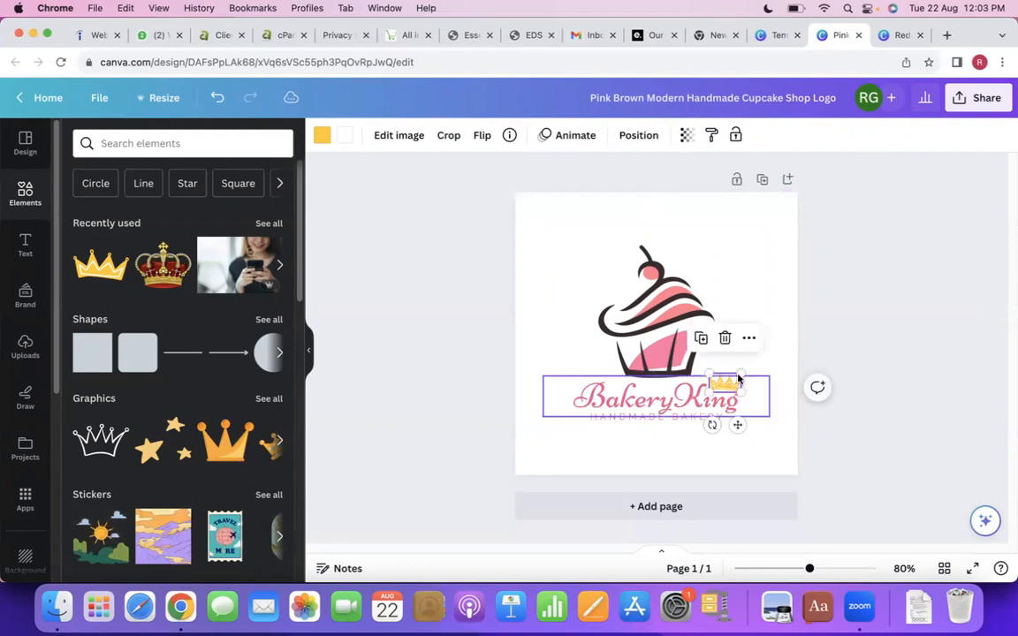
{"action": "left_click", "coordinate": [904, 316]}
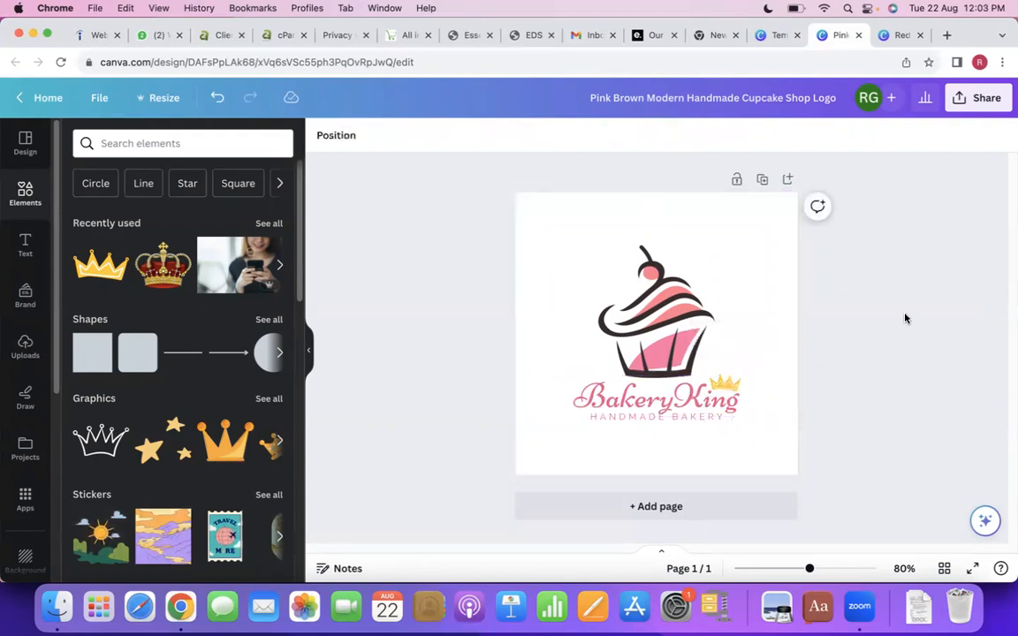
{"action": "right_click", "coordinate": [725, 380]}
{"action": "left_click", "coordinate": [774, 337]}
{"action": "left_click", "coordinate": [952, 298]}
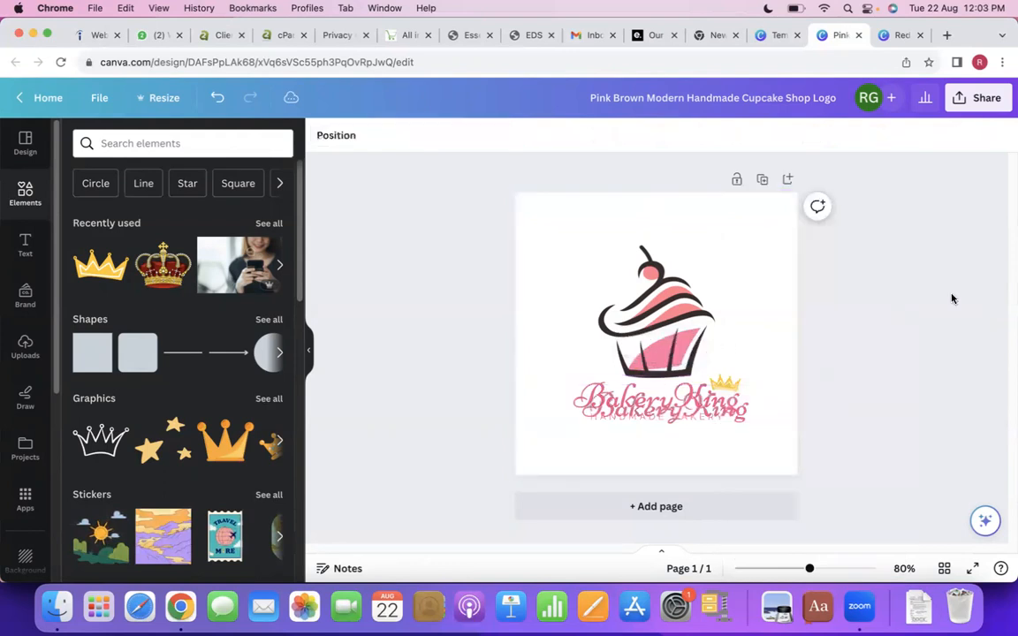
Step: Undo the duplicated "BakeryKing" text and the recent crown adjustments, and delete the crown from the logo
{"action": "key", "text": "super+z"}
{"action": "key", "text": "super+z"}
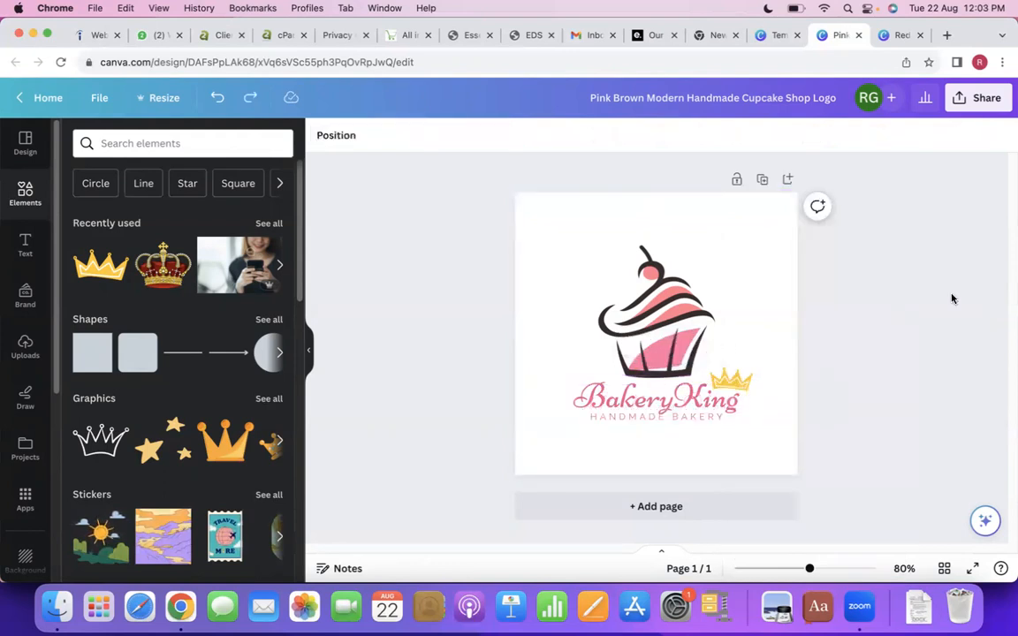
{"action": "key", "text": "super+shift+z"}
{"action": "key", "text": "super+shift+z"}
{"action": "key", "text": "super+shift+z"}
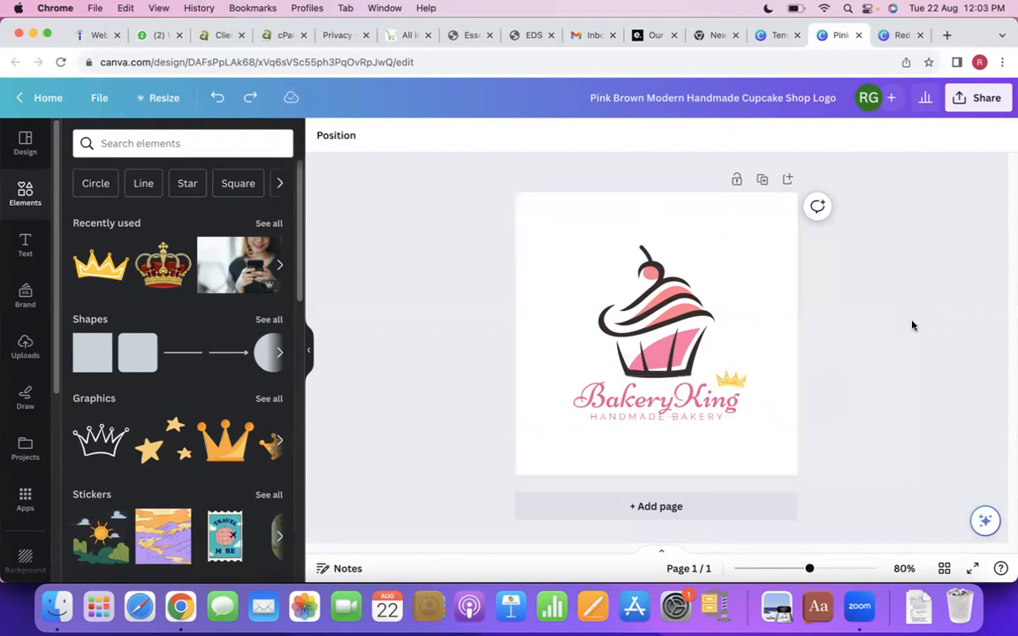
{"action": "key", "text": "super+shift+z"}
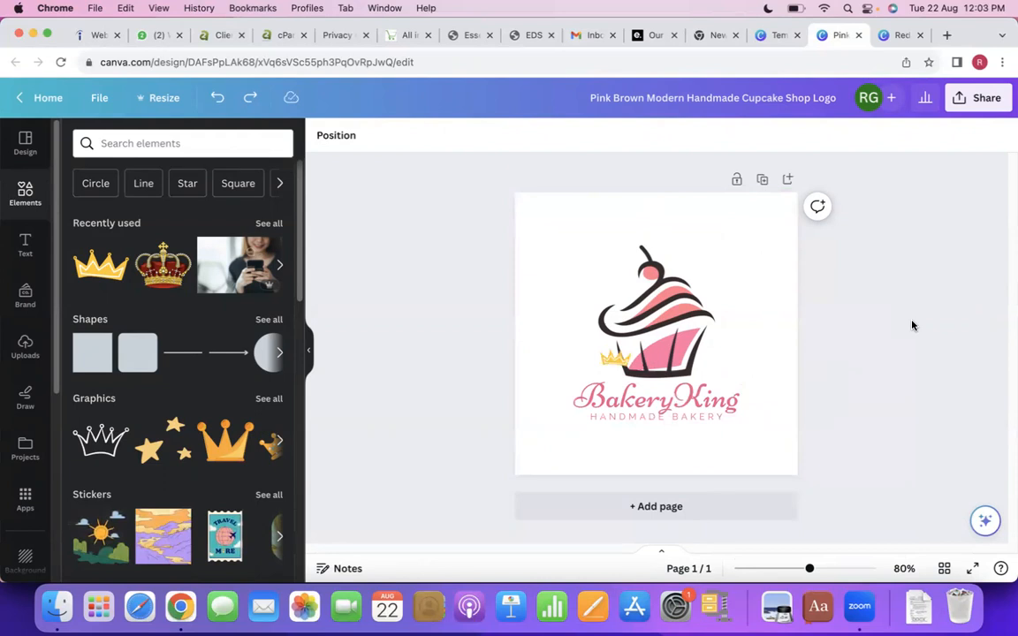
{"action": "right_click", "coordinate": [611, 357]}
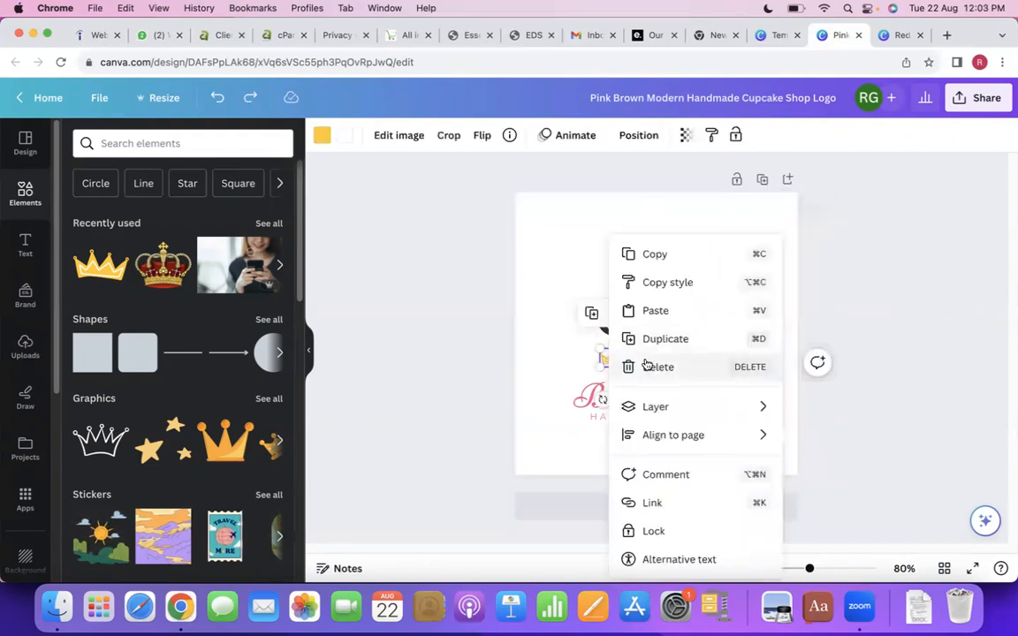
{"action": "left_click", "coordinate": [646, 365]}
Step: Replace "HANDMADE" with "THE KING OF" in the tagline below "BakeryKing", keeping the word "BAKERY"
{"action": "left_click", "coordinate": [631, 421]}
{"action": "left_click", "coordinate": [679, 415]}
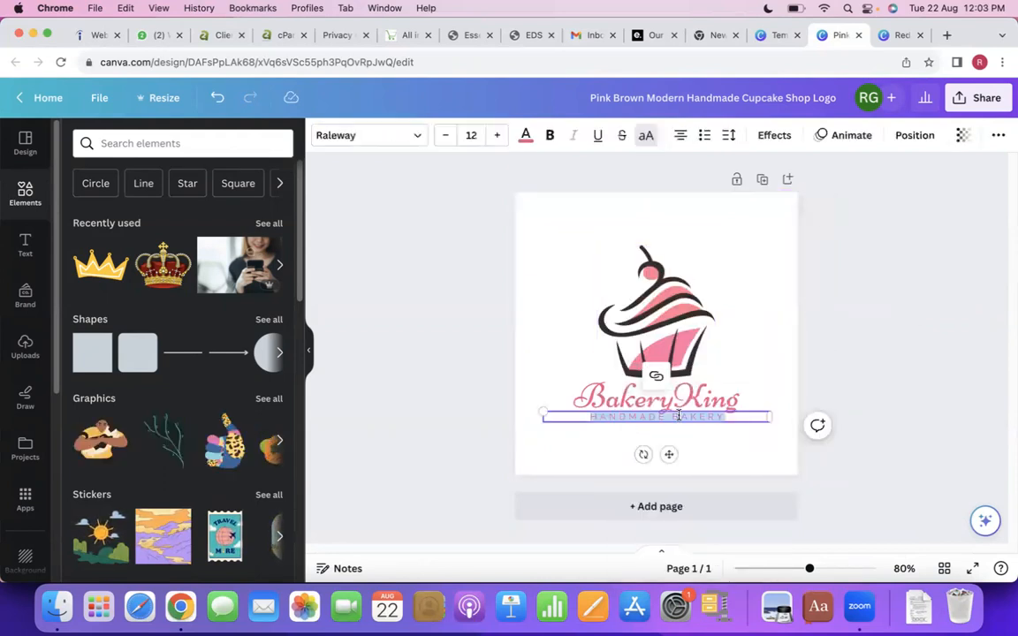
{"action": "left_click", "coordinate": [666, 416]}
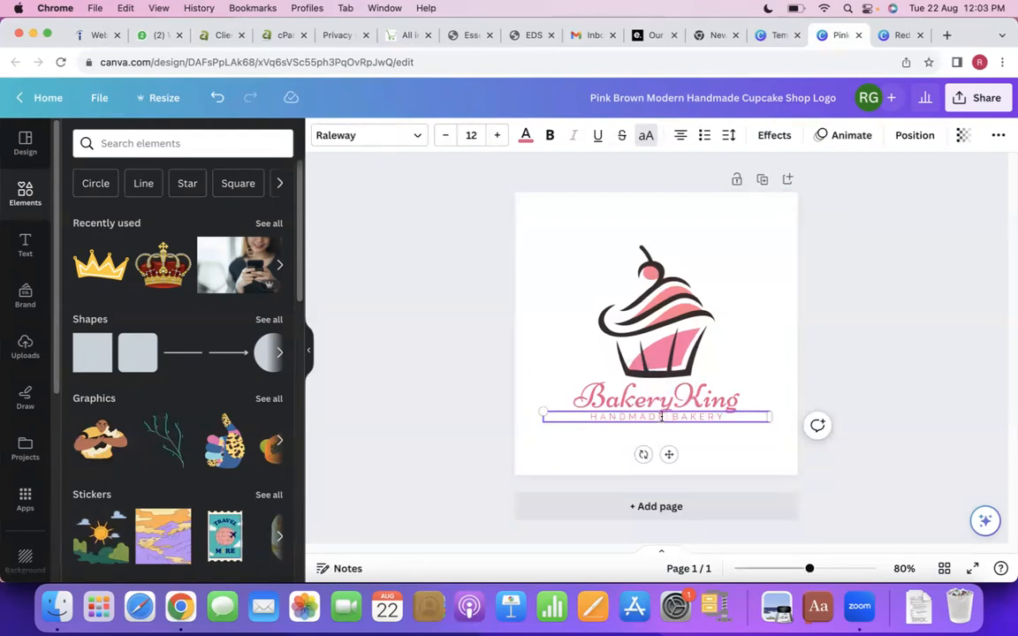
{"action": "key", "text": "BackSpace"}
{"action": "key", "text": "BackSpace"}
{"action": "key", "text": "BackSpace"}
{"action": "key", "text": "BackSpace"}
{"action": "key", "text": "BackSpace"}
{"action": "key", "text": "BackSpace"}
{"action": "key", "text": "BackSpace"}
{"action": "key", "text": "BackSpace"}
{"action": "key", "text": "BackSpace"}
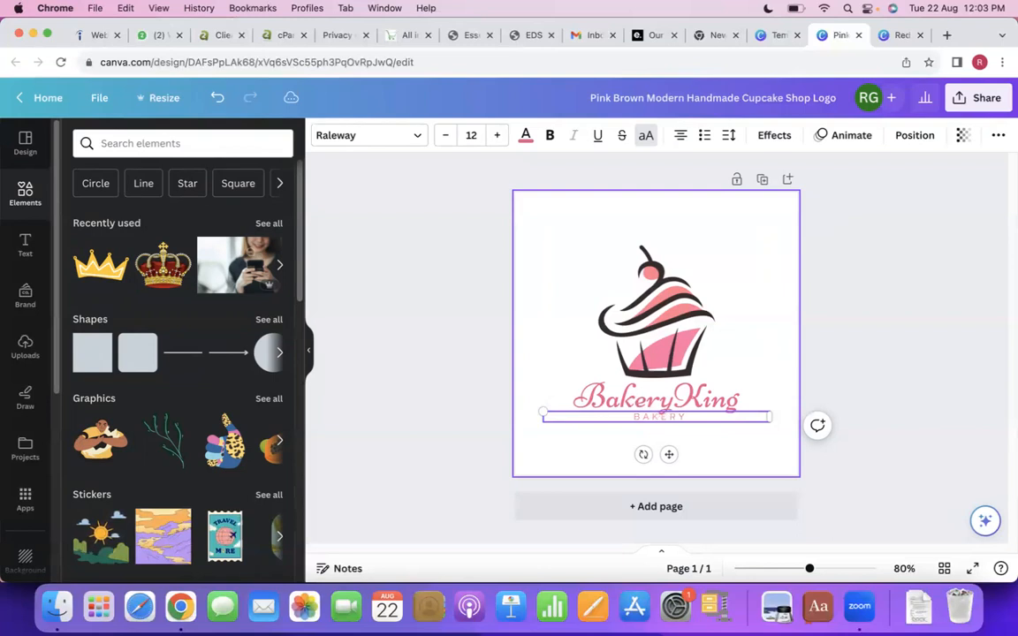
{"action": "type", "text": "T"}
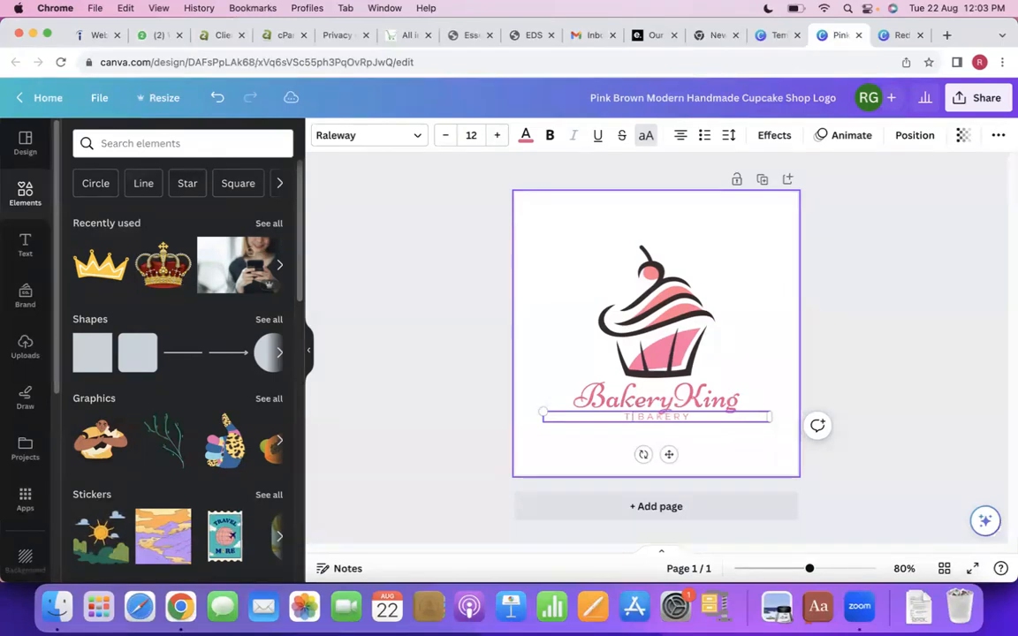
{"action": "type", "text": "HE KI"}
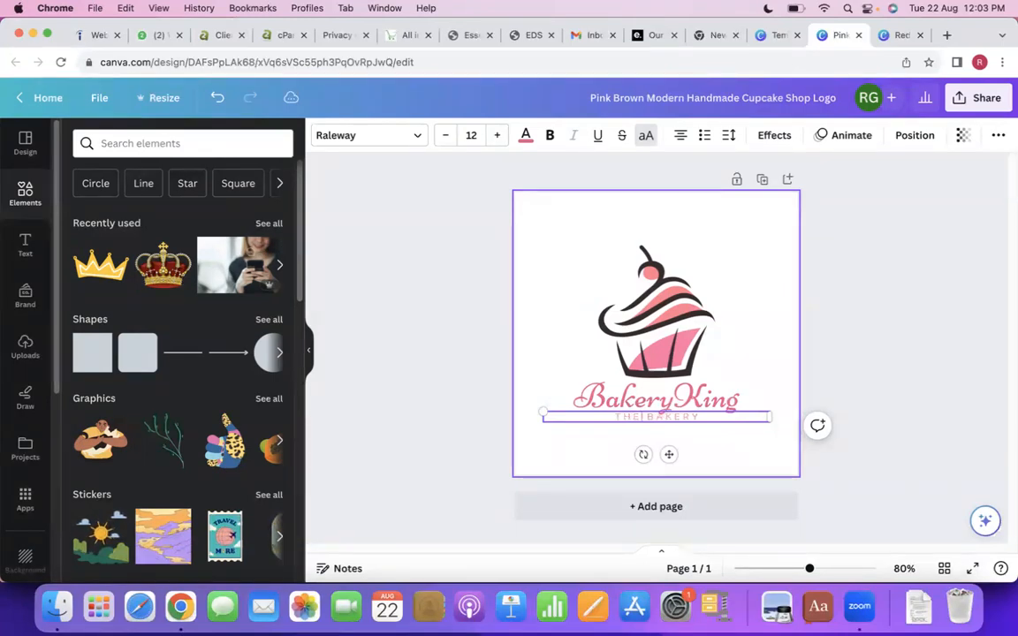
{"action": "type", "text": "NG OF"}
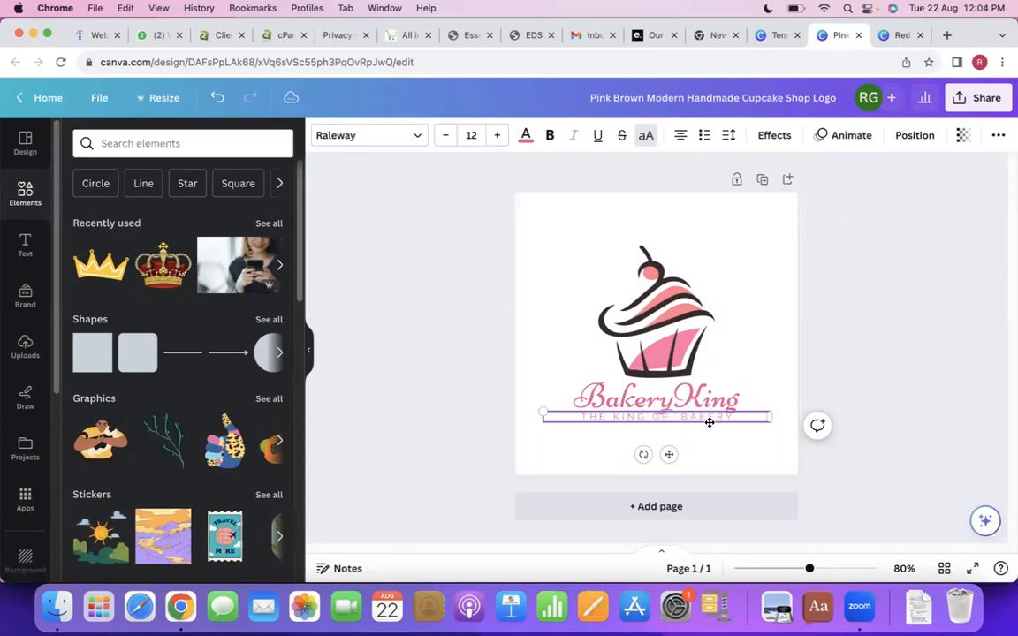
{"action": "left_click", "coordinate": [918, 308]}
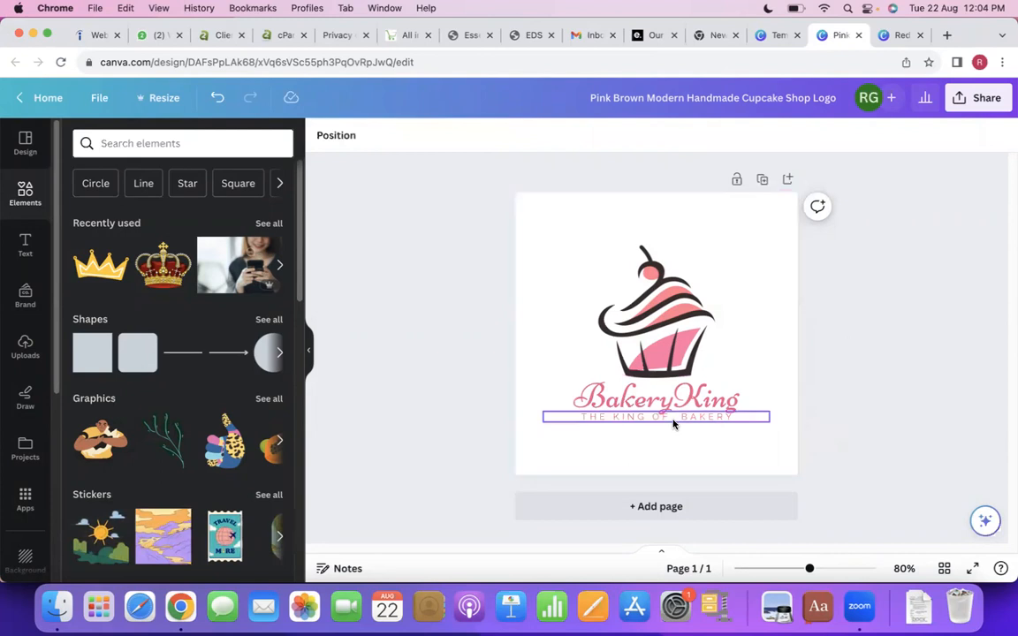
Step: Move the tagline slightly down to leave more space below "BakeryKing"
{"action": "left_click", "coordinate": [673, 422]}
{"action": "left_click_drag", "start_coordinate": [673, 422], "coordinate": [673, 421]}
{"action": "left_click", "coordinate": [909, 341]}
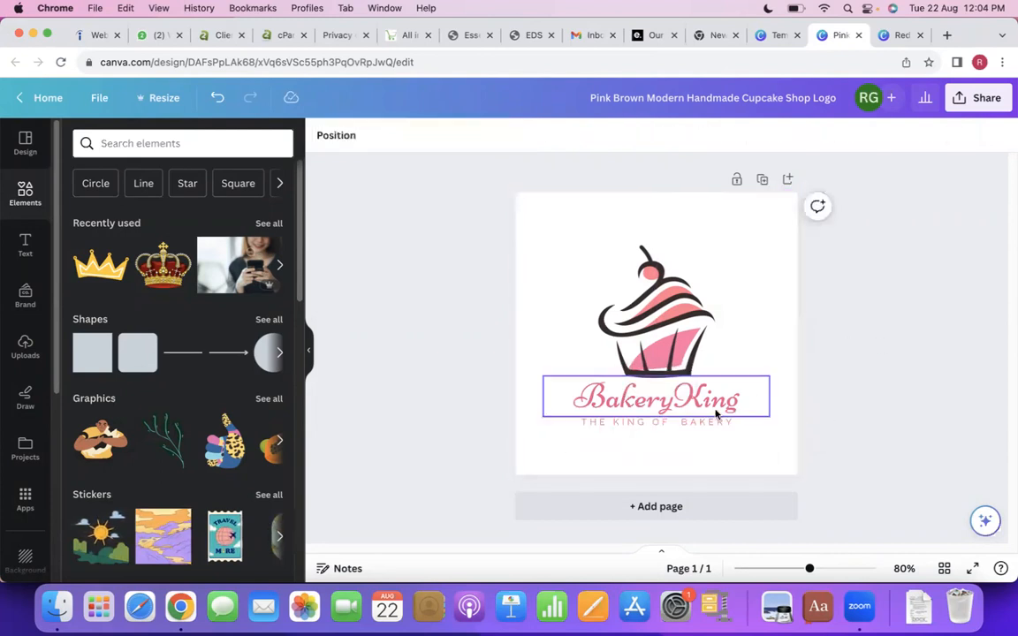
Step: Try bold on the "THE KING OF BAKERY" tagline and set it back to regular weight
{"action": "double_click", "coordinate": [674, 422]}
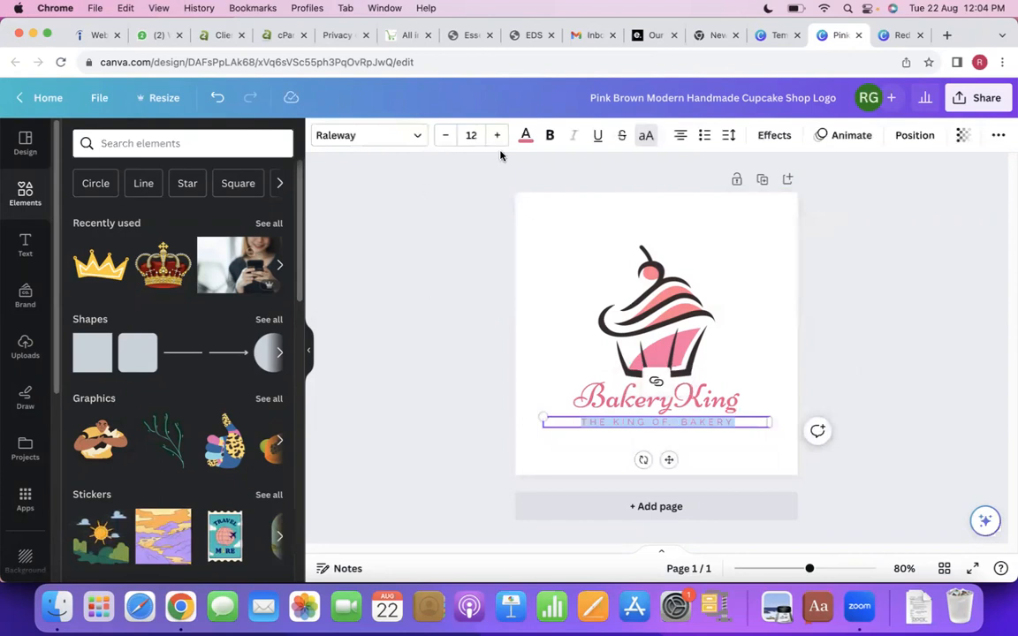
{"action": "left_click", "coordinate": [371, 314]}
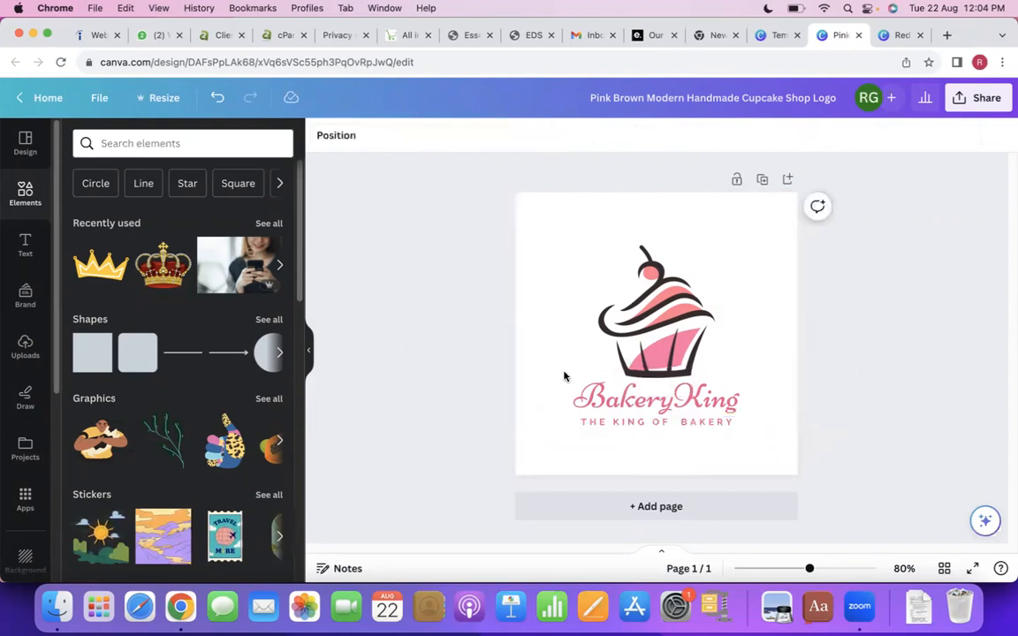
{"action": "double_click", "coordinate": [670, 422]}
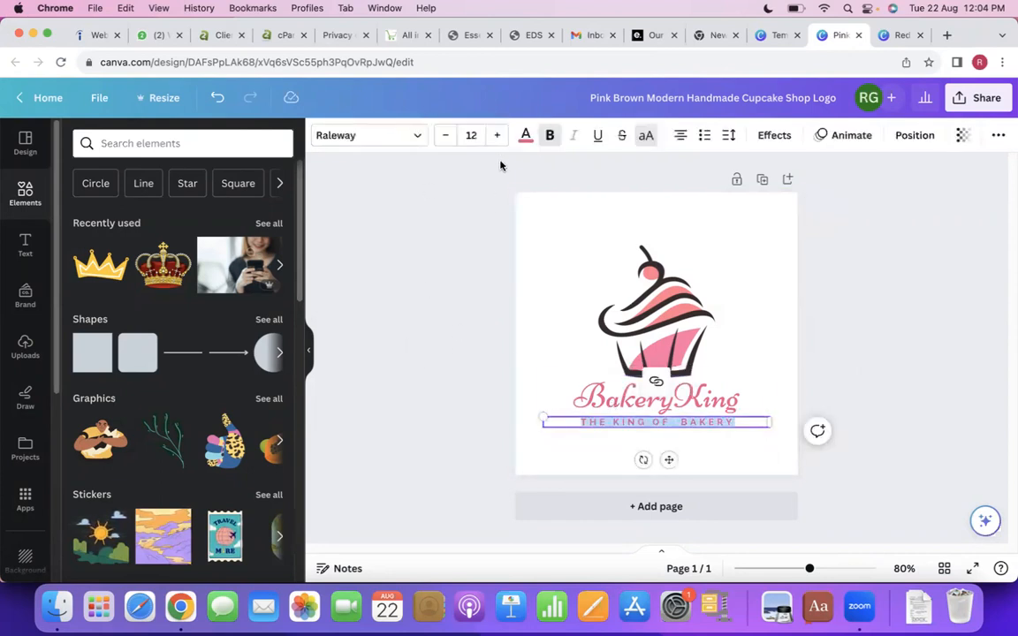
{"action": "left_click", "coordinate": [552, 135]}
{"action": "left_click", "coordinate": [420, 377]}
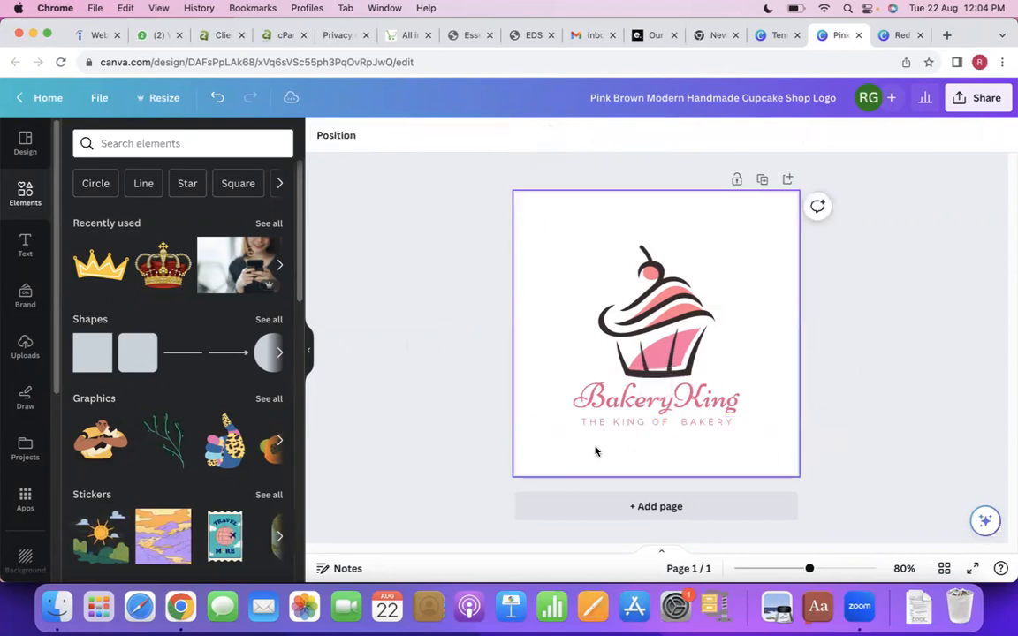
Step: Remove the extra space between "OF" and "BAKERY" in the tagline below "BakeryKing"
{"action": "left_click", "coordinate": [621, 428]}
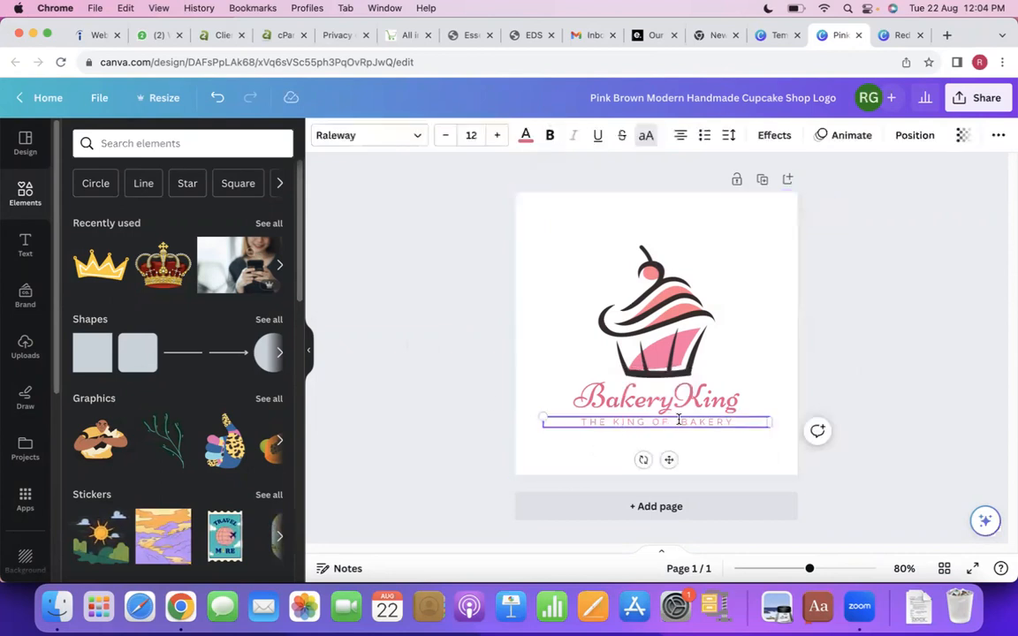
{"action": "key", "text": "BackSpace"}
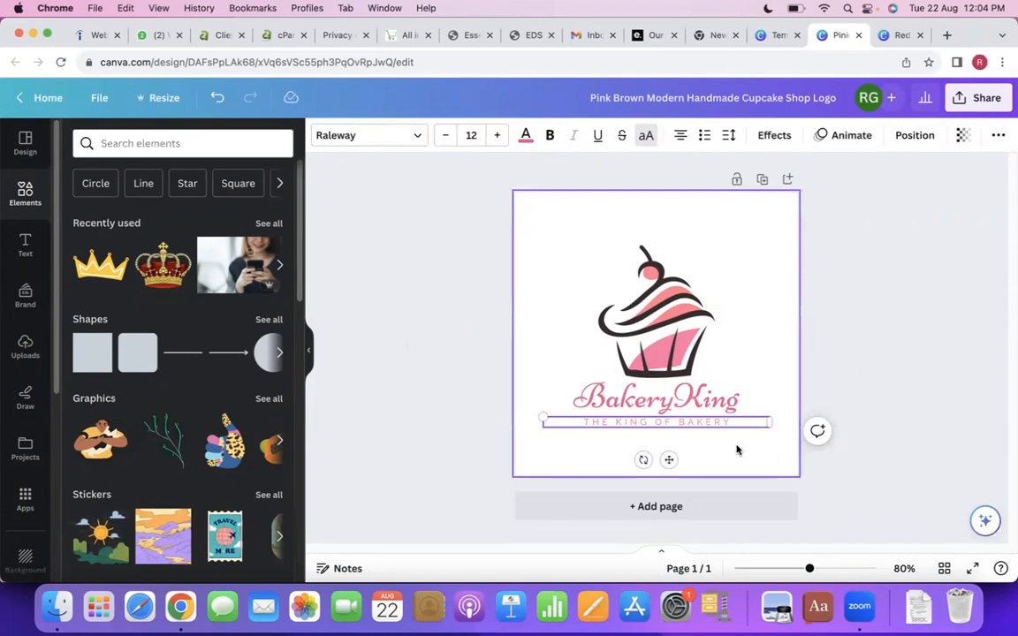
{"action": "left_click", "coordinate": [942, 360]}
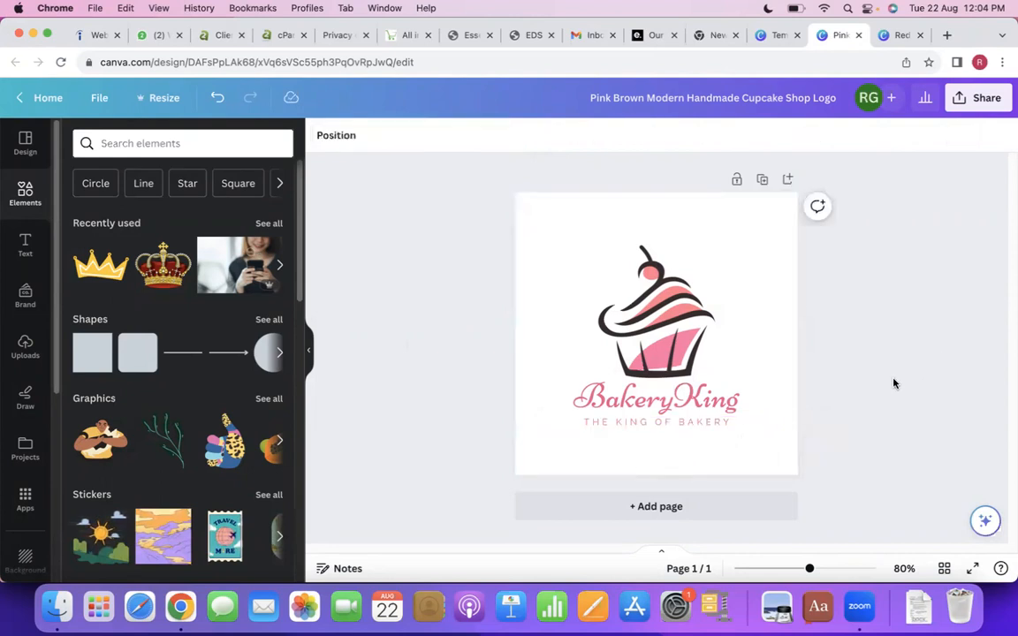
{"action": "left_click", "coordinate": [663, 426]}
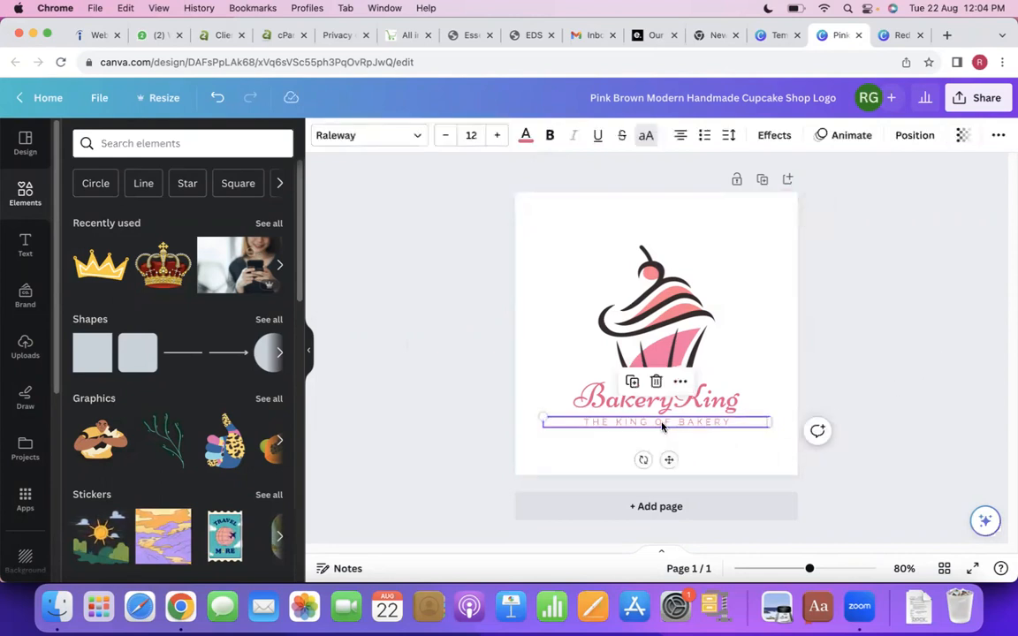
{"action": "left_click", "coordinate": [856, 275]}
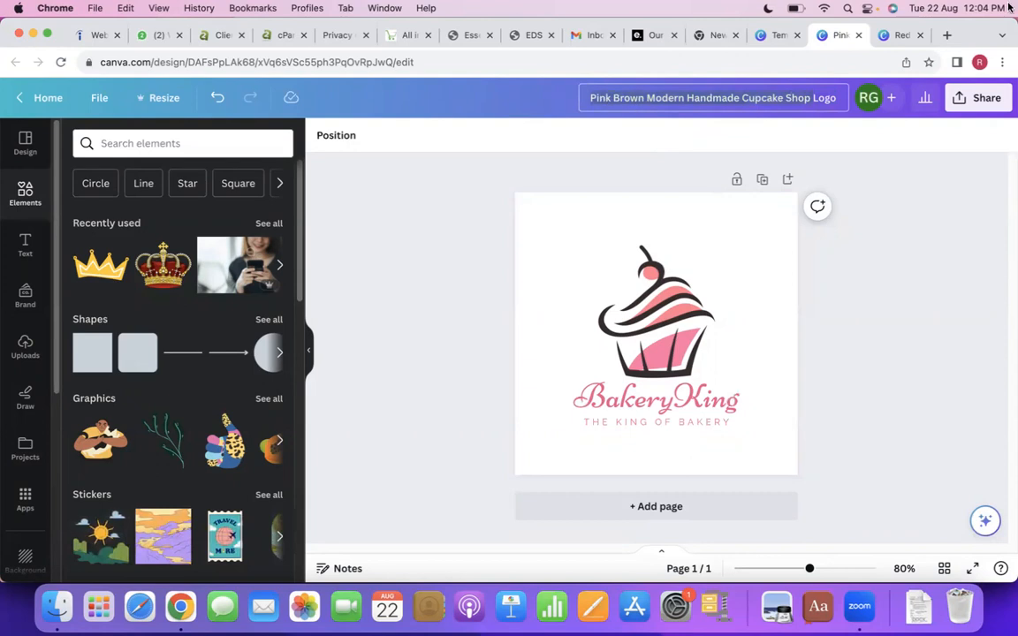
Step: Rename the design "Bakeryking Logo"
{"action": "type", "text": "Bakery"}
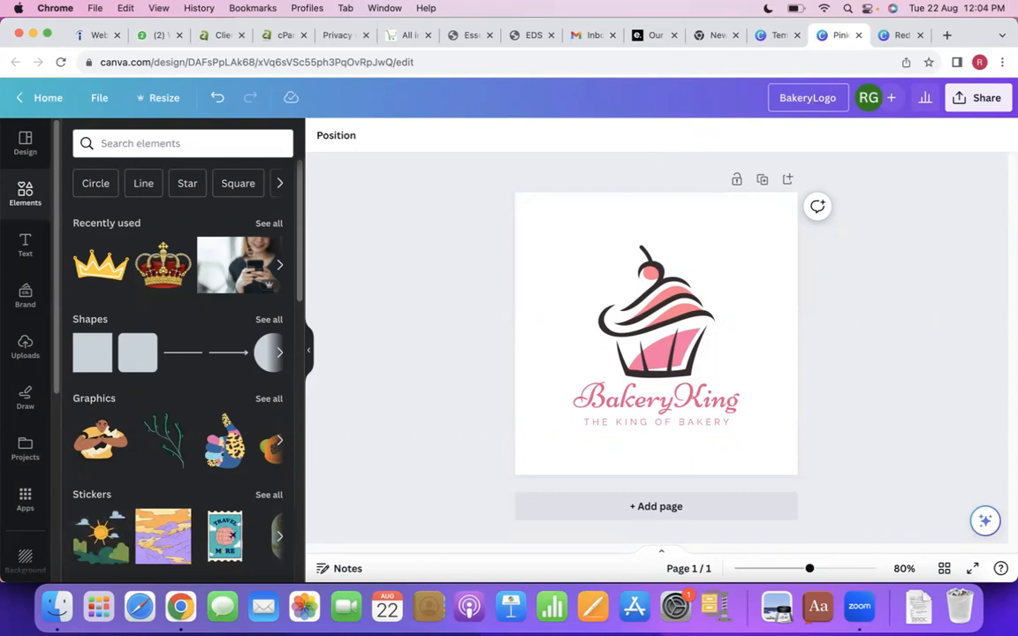
{"action": "type", "text": "king"}
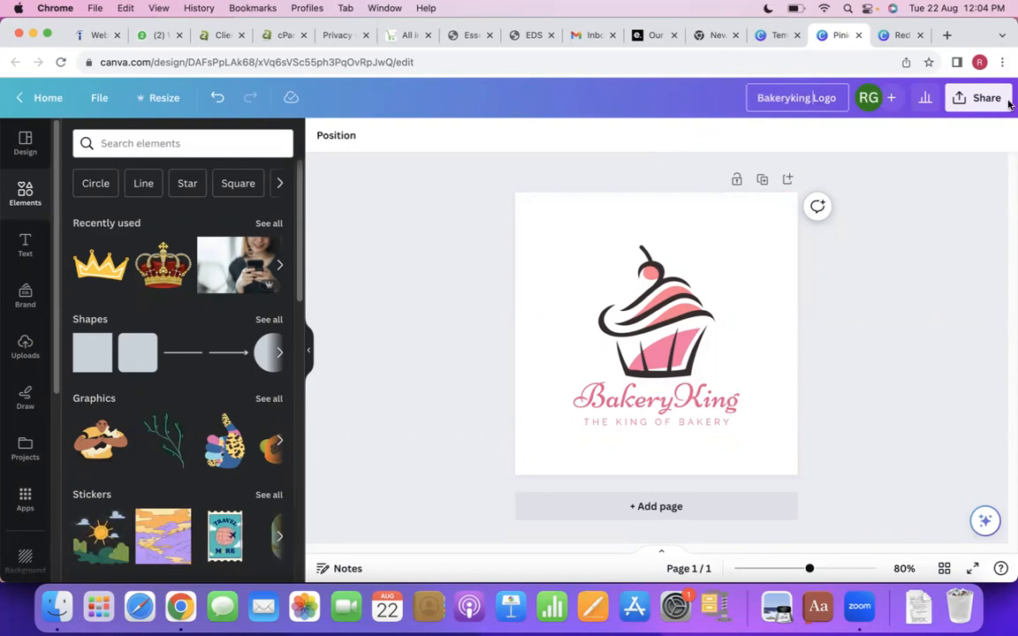
{"action": "left_click", "coordinate": [884, 212]}
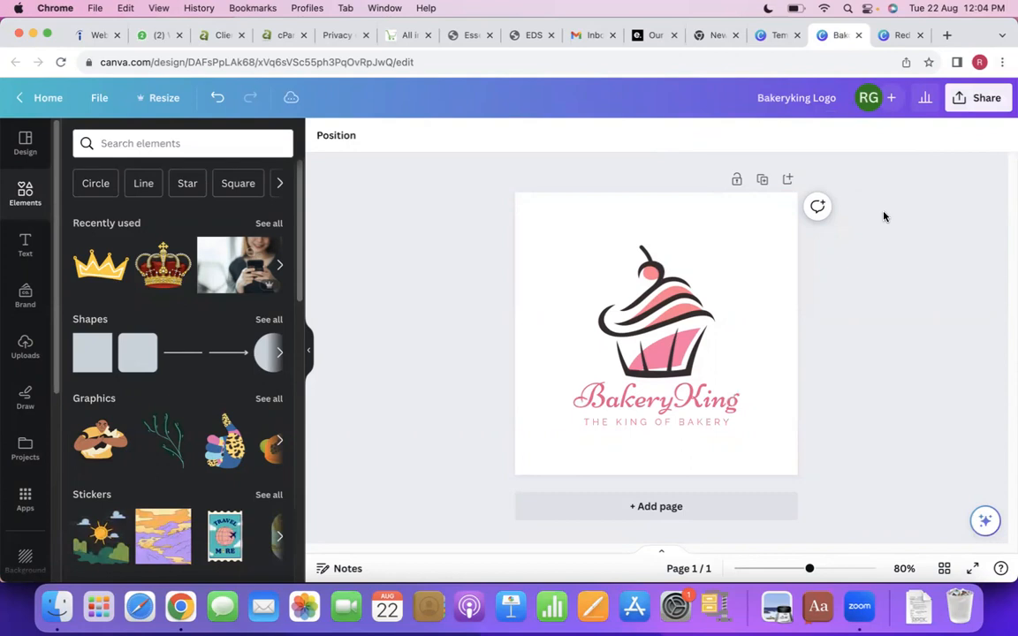
Step: Download the logo as a PNG at size multiplier 1.75 (875 × 875 px)
{"action": "left_click", "coordinate": [977, 110]}
{"action": "scroll", "coordinate": [848, 336], "scroll_direction": "down", "scroll_amount": 2}
{"action": "left_click", "coordinate": [804, 404]}
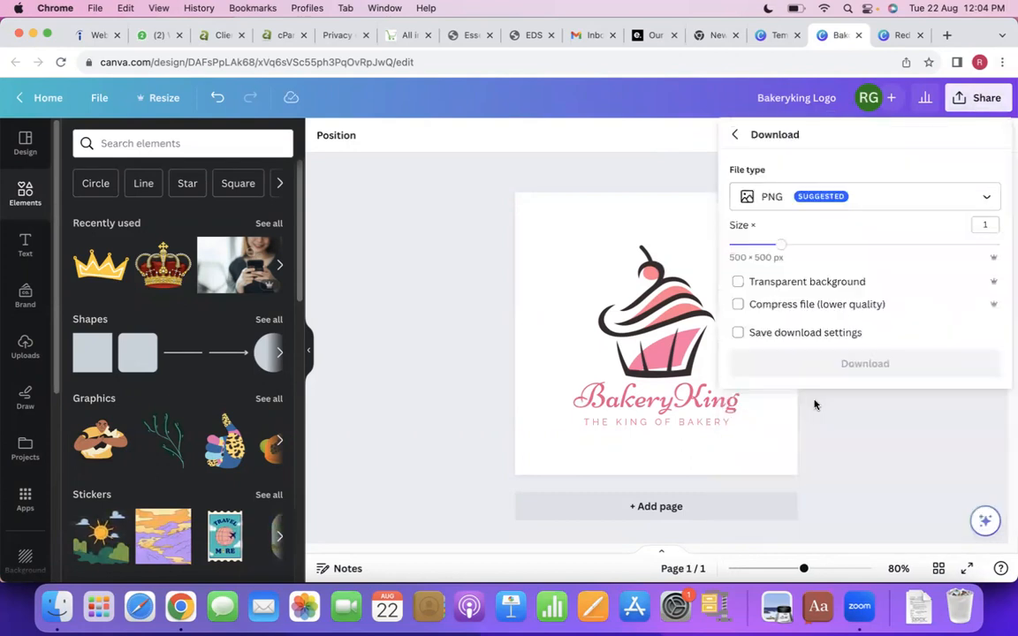
{"action": "left_click", "coordinate": [881, 203]}
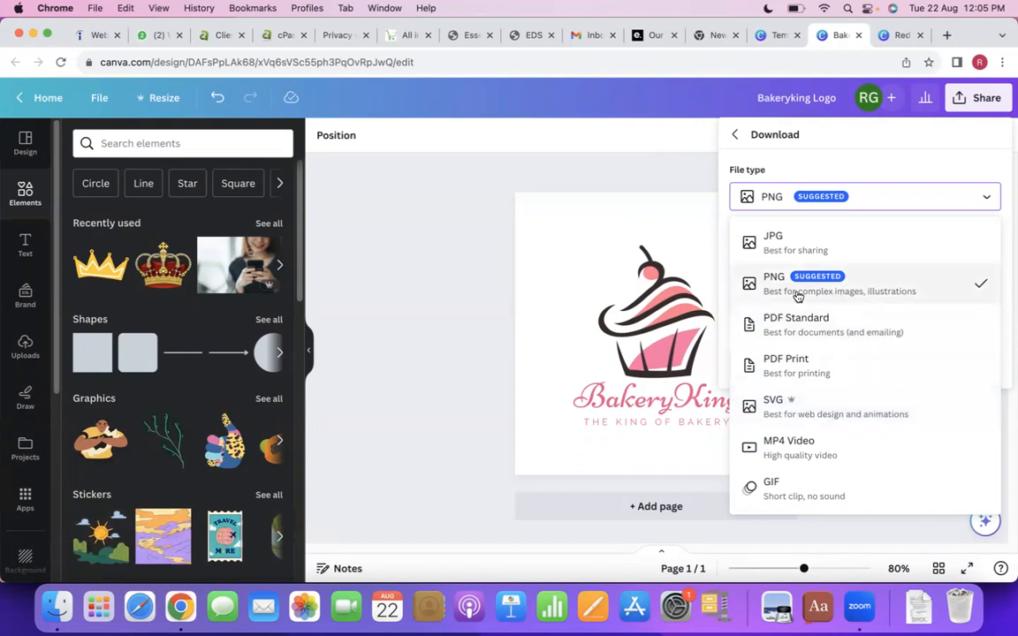
{"action": "left_click", "coordinate": [892, 296]}
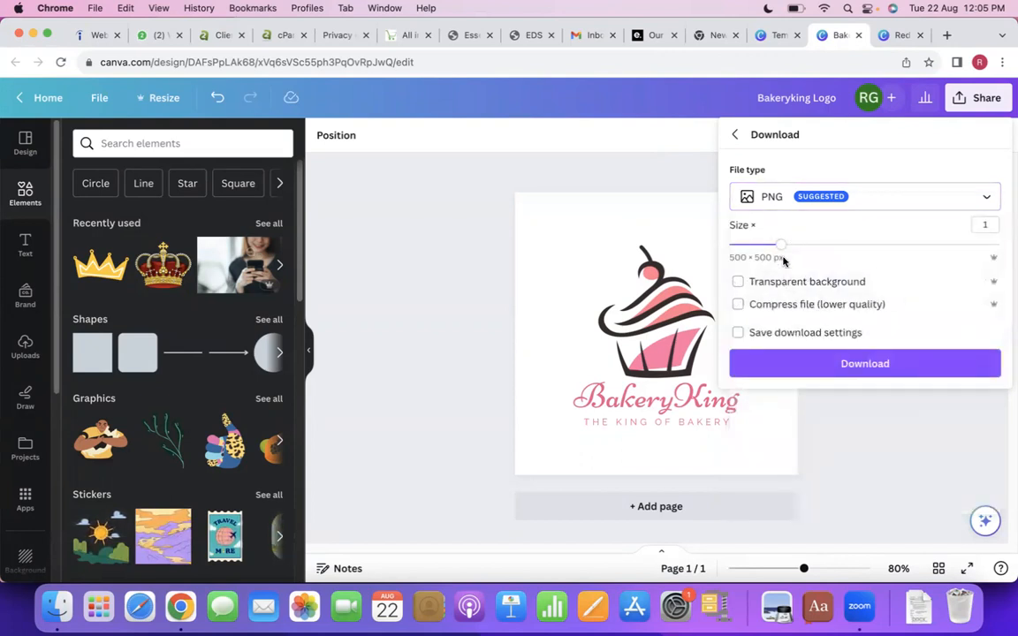
{"action": "left_click_drag", "start_coordinate": [777, 256], "coordinate": [899, 255]}
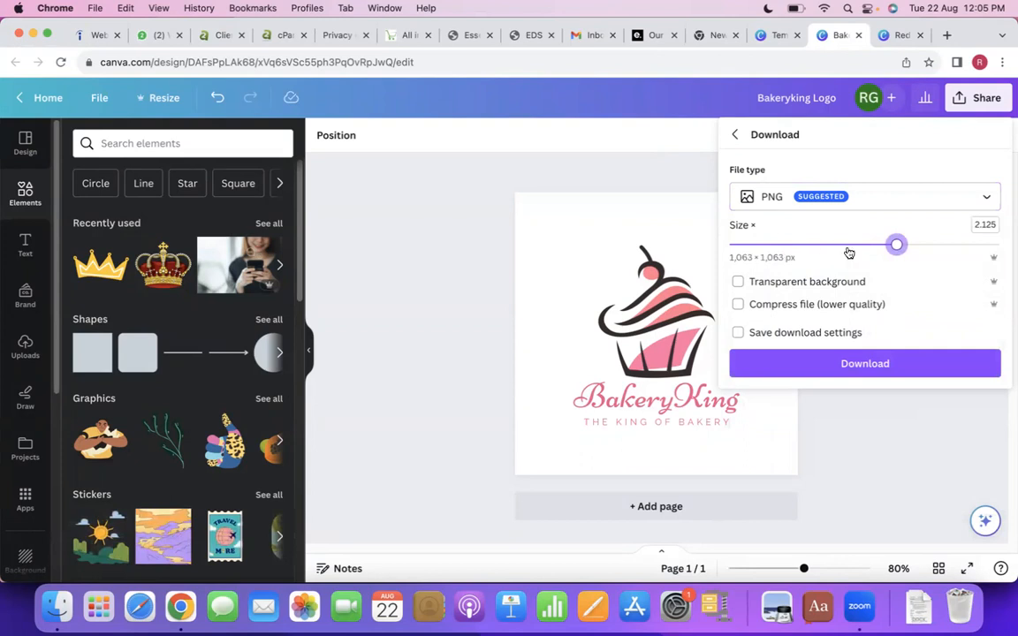
{"action": "left_click_drag", "start_coordinate": [897, 246], "coordinate": [855, 251]}
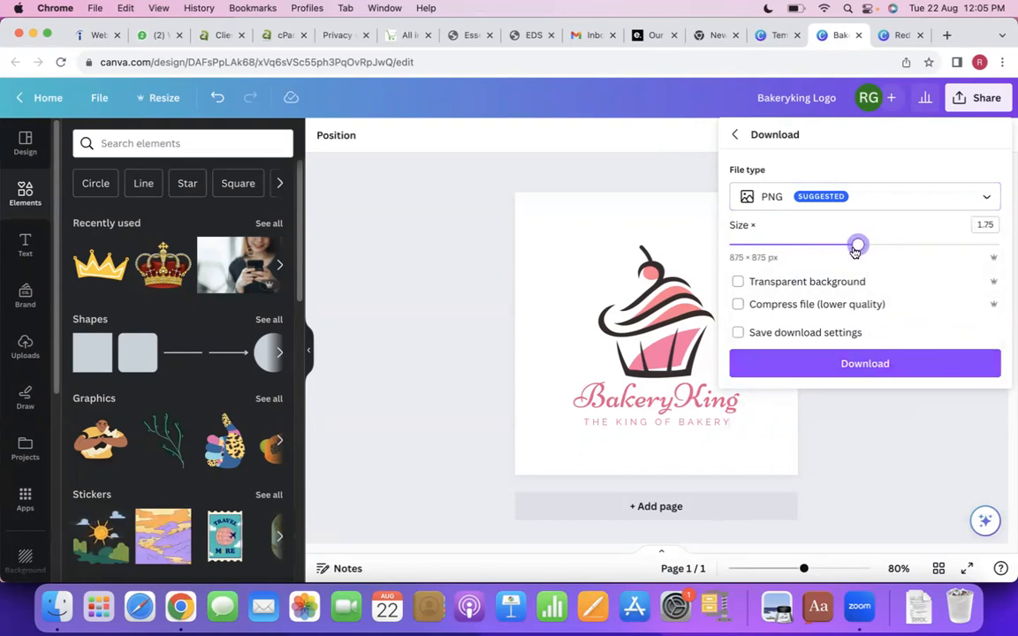
{"action": "left_click", "coordinate": [881, 366]}
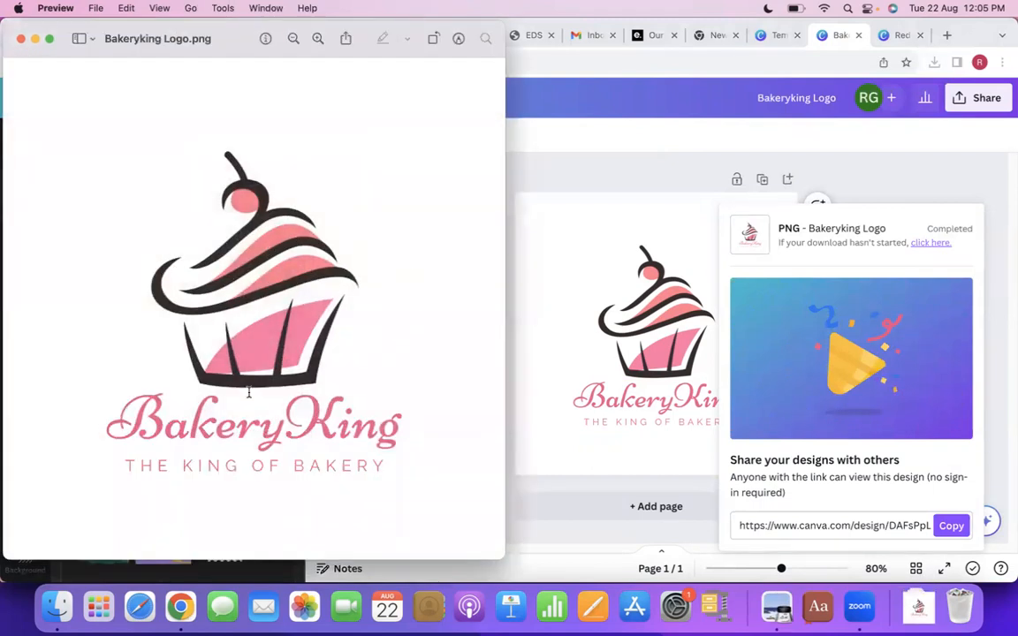
Step: Return from the Preview image to Chrome and look through the open Canva designs, ending on the bakery logo templates page
{"action": "left_click", "coordinate": [543, 170]}
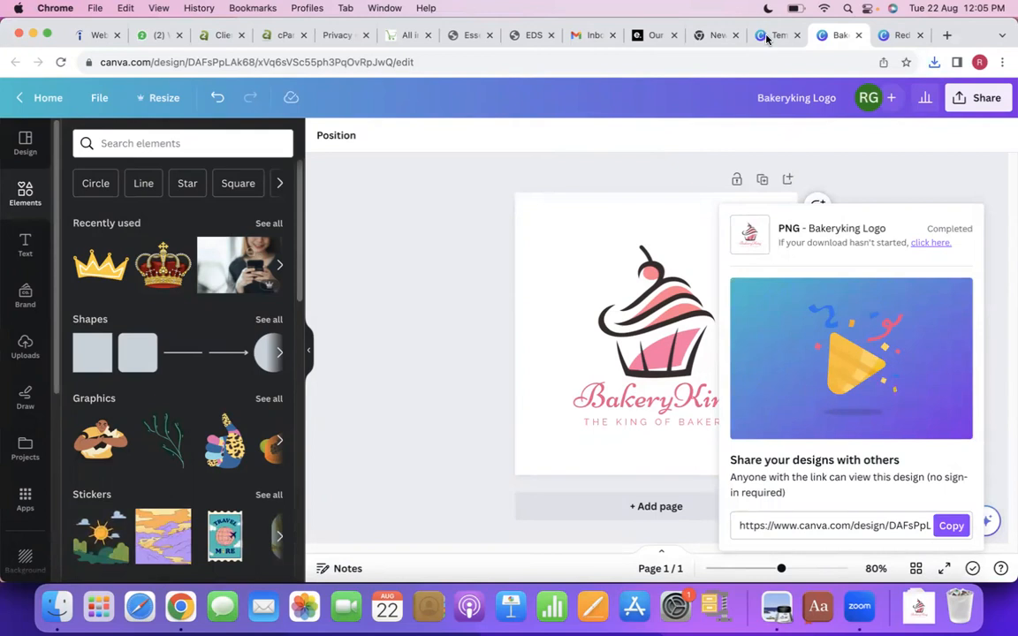
{"action": "left_click", "coordinate": [895, 36]}
{"action": "left_click", "coordinate": [838, 37]}
{"action": "left_click", "coordinate": [772, 37]}
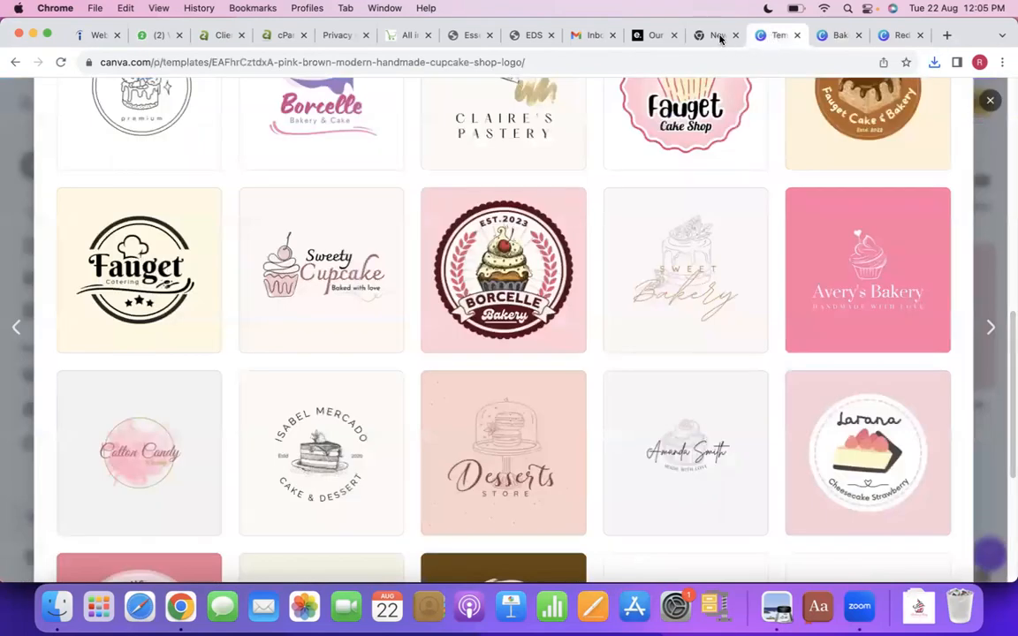